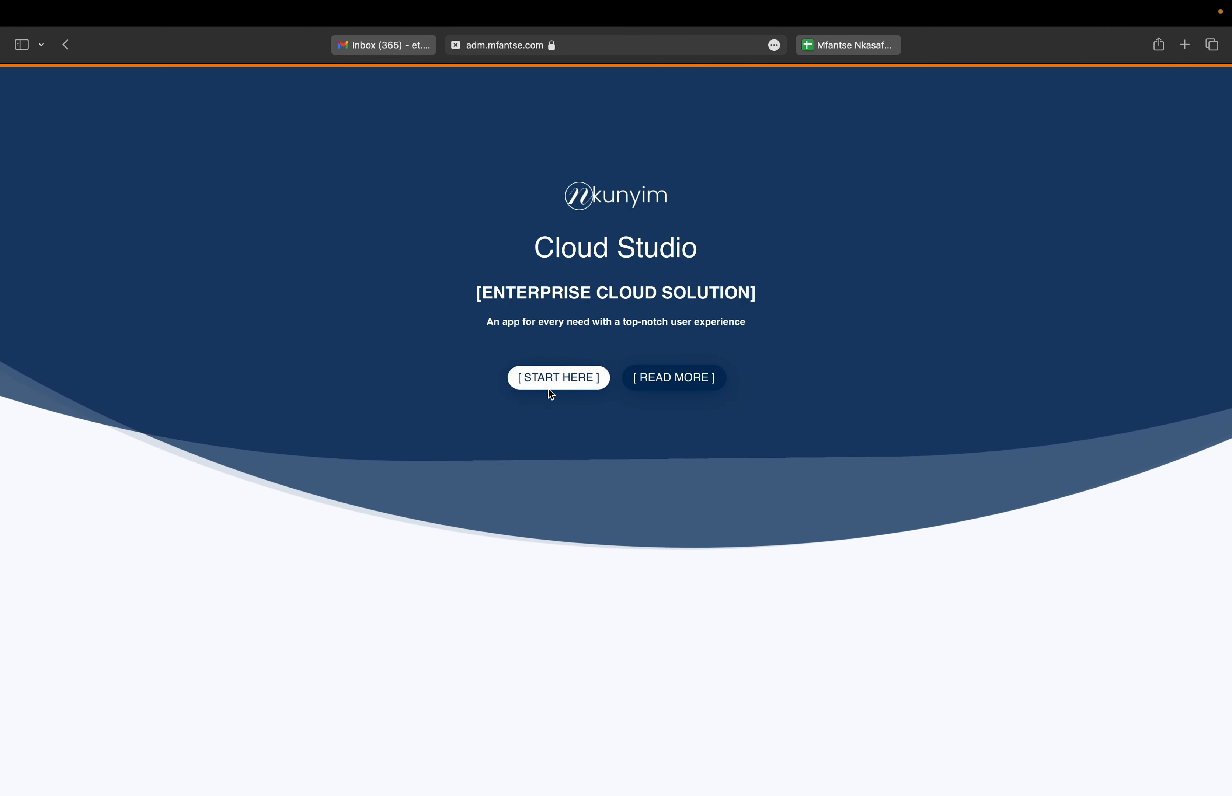
# Step: Open the studio account login and autofill the saved username and password, authorising it with the computer account password
pyautogui.click(554, 390)
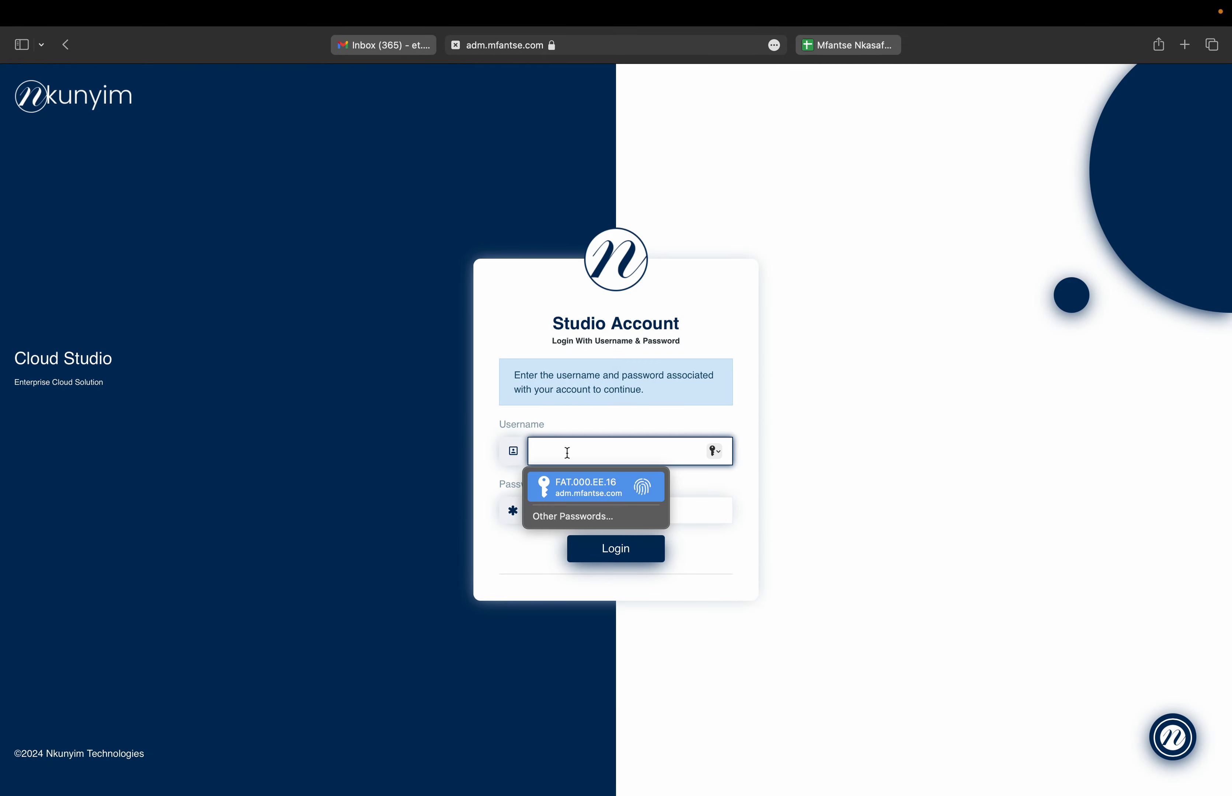
pyautogui.click(448, 472)
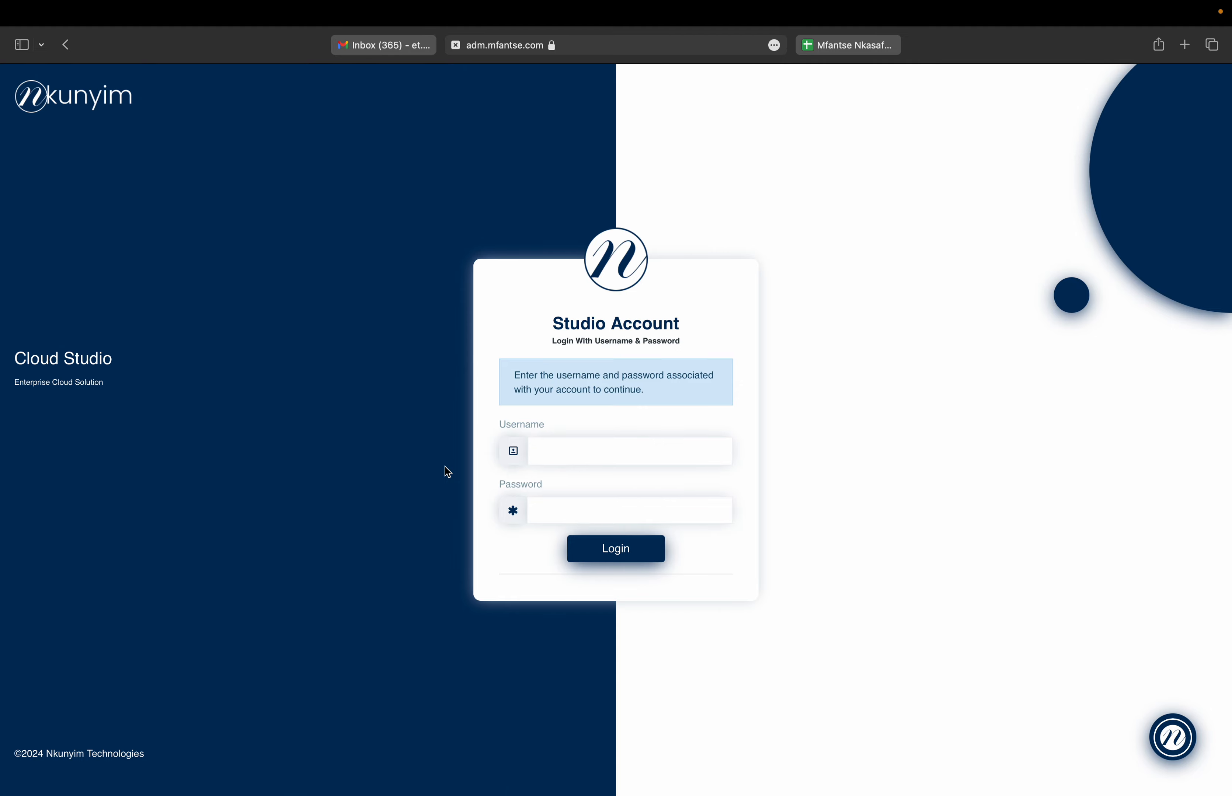
pyautogui.click(531, 452)
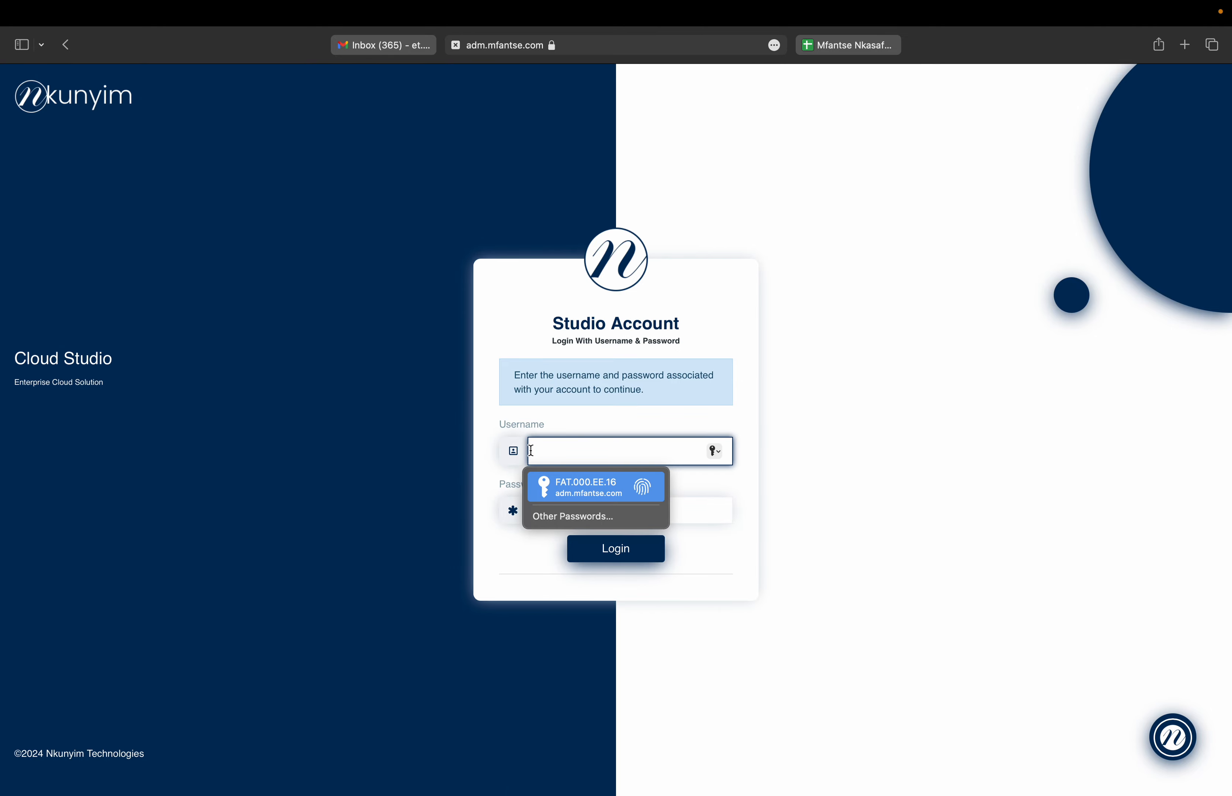
pyautogui.click(585, 487)
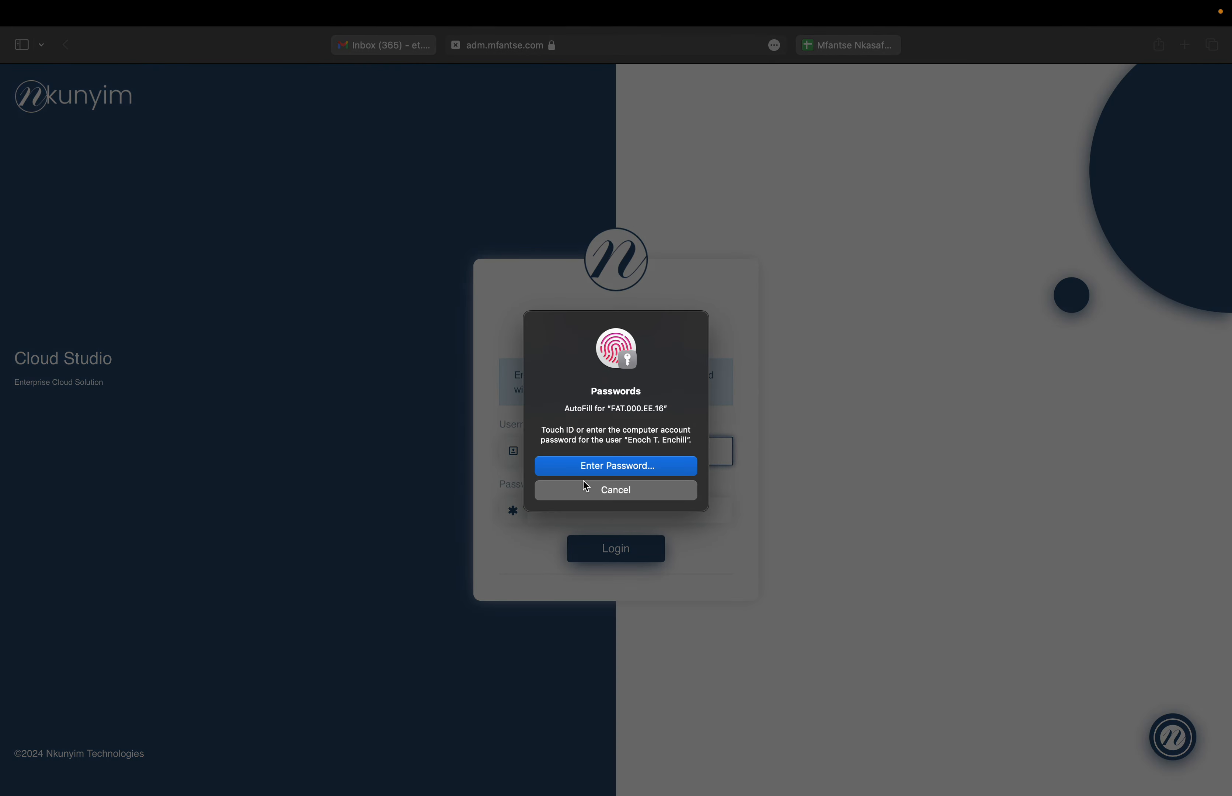
pyautogui.click(602, 468)
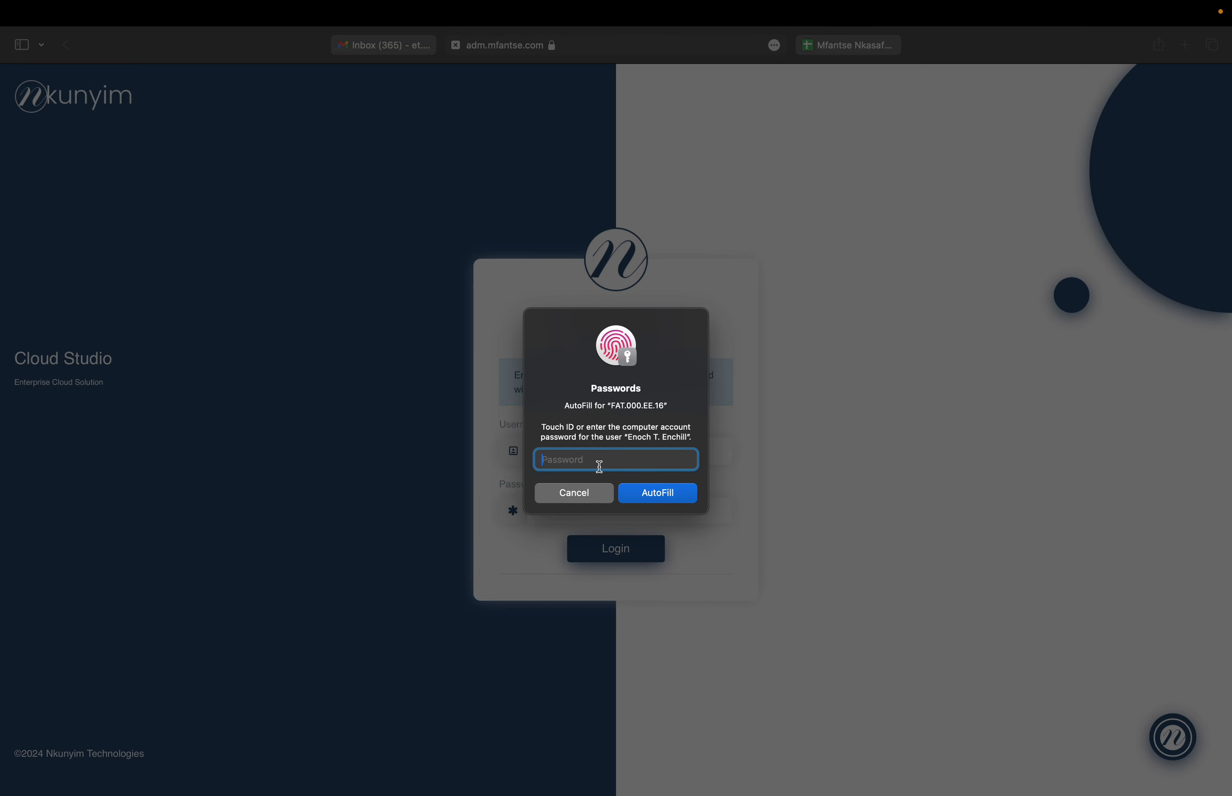
pyautogui.write('•••••••••')
pyautogui.press('Return')
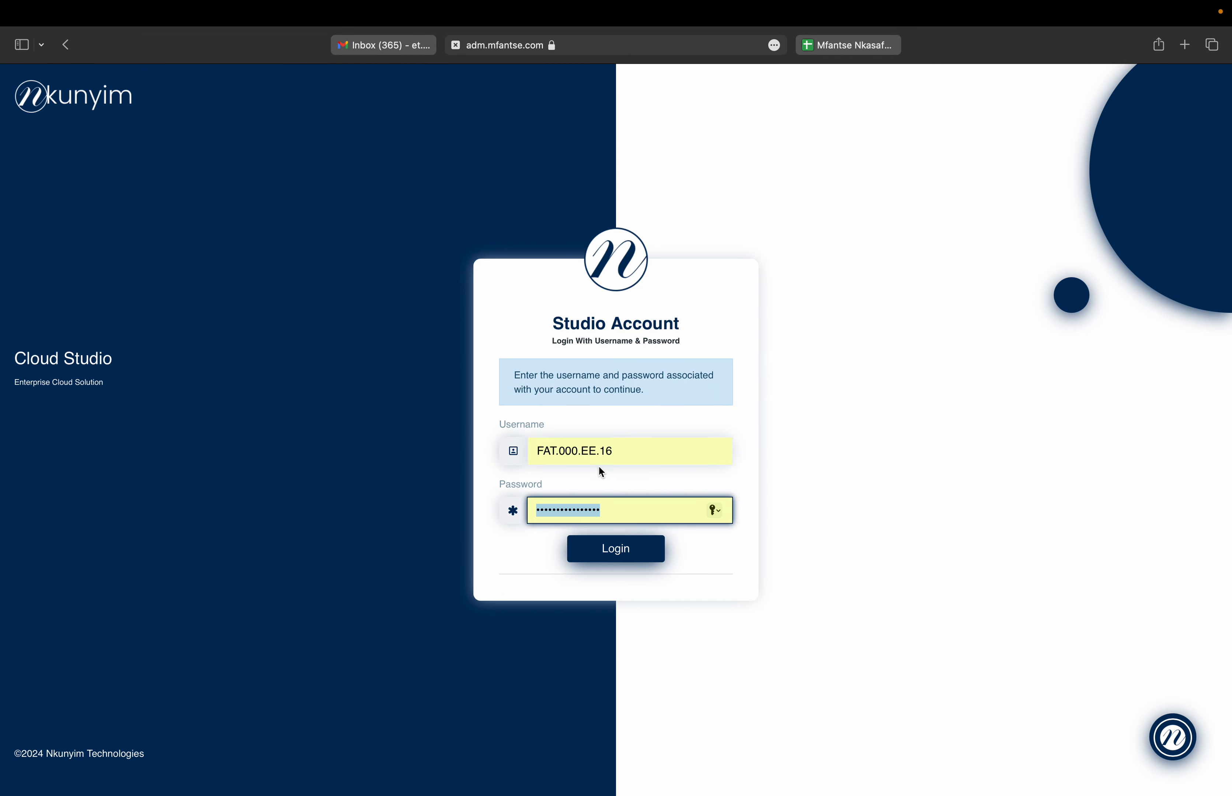
# Step: Log in to the studio account and update its password saved in the iCloud Keychain
pyautogui.click(598, 512)
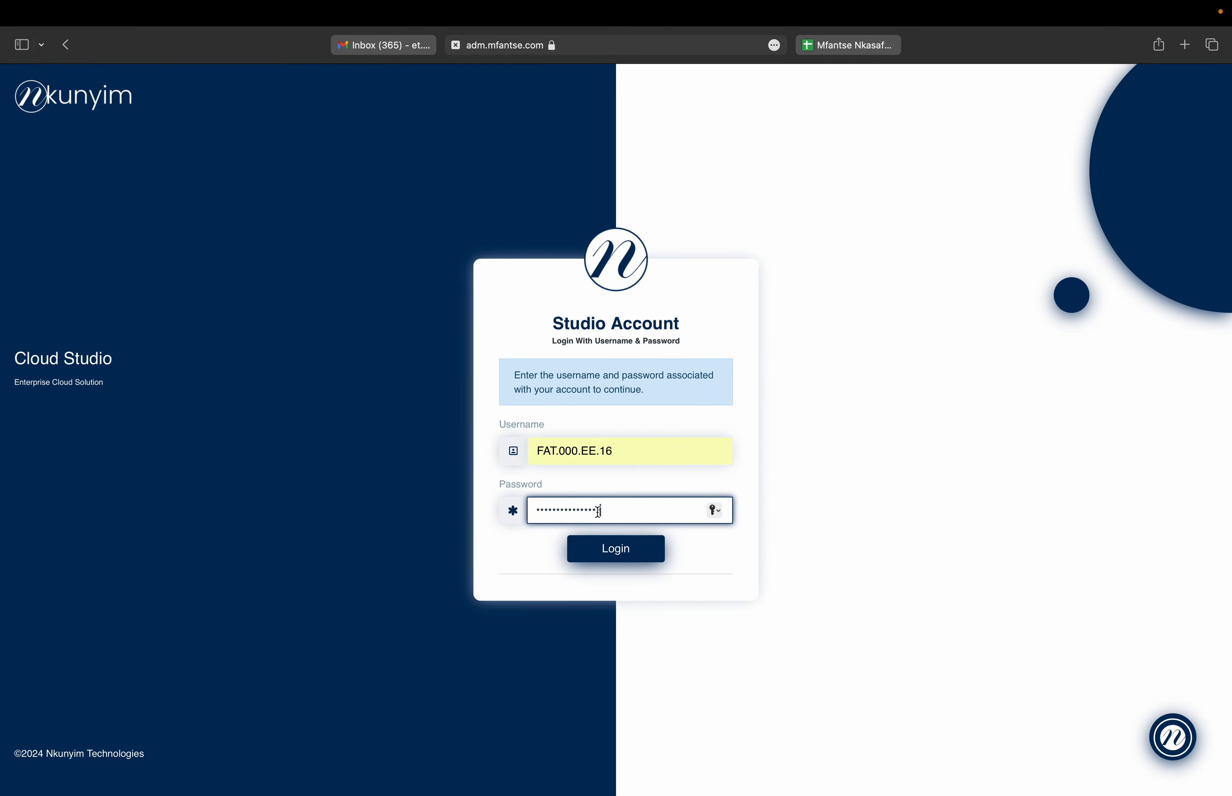
pyautogui.click(627, 549)
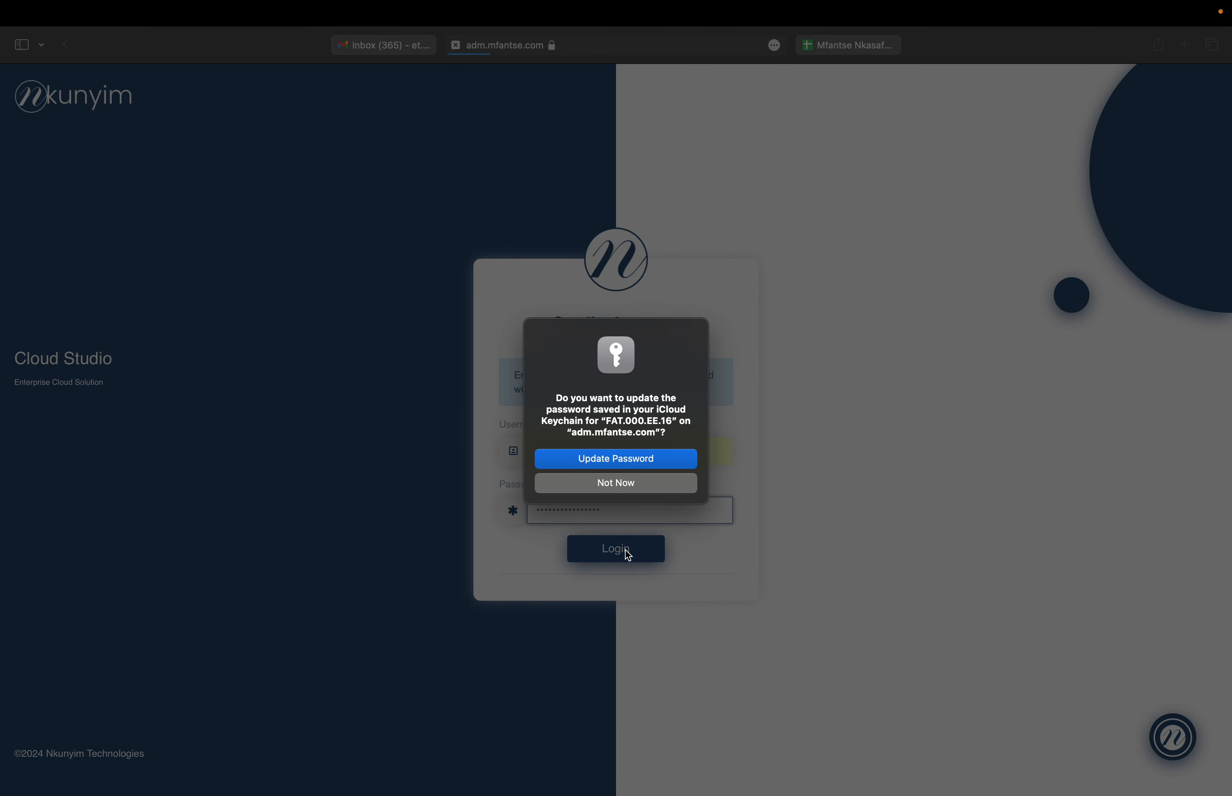
pyautogui.click(621, 460)
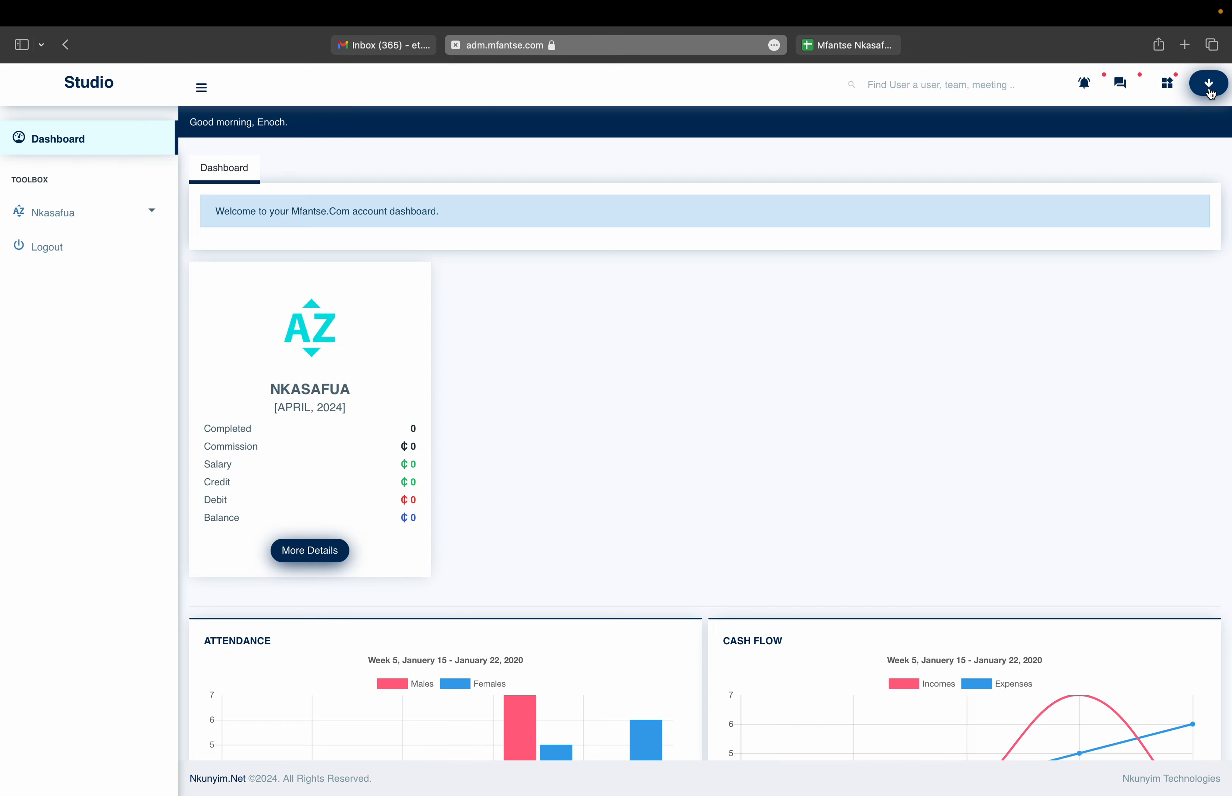
# Step: Check the signed-in account's role in the profile menu, and close the menu
pyautogui.click(1209, 92)
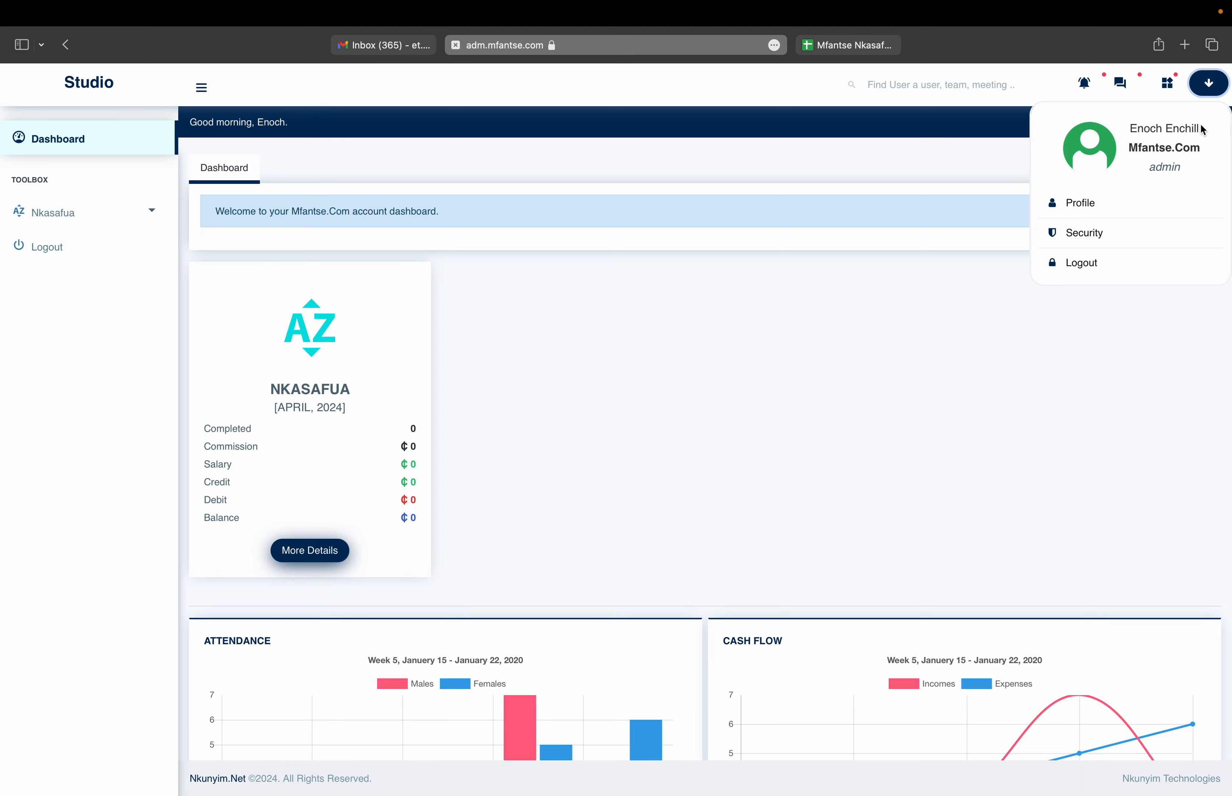
pyautogui.moveTo(1149, 168); pyautogui.dragTo(1183, 169)
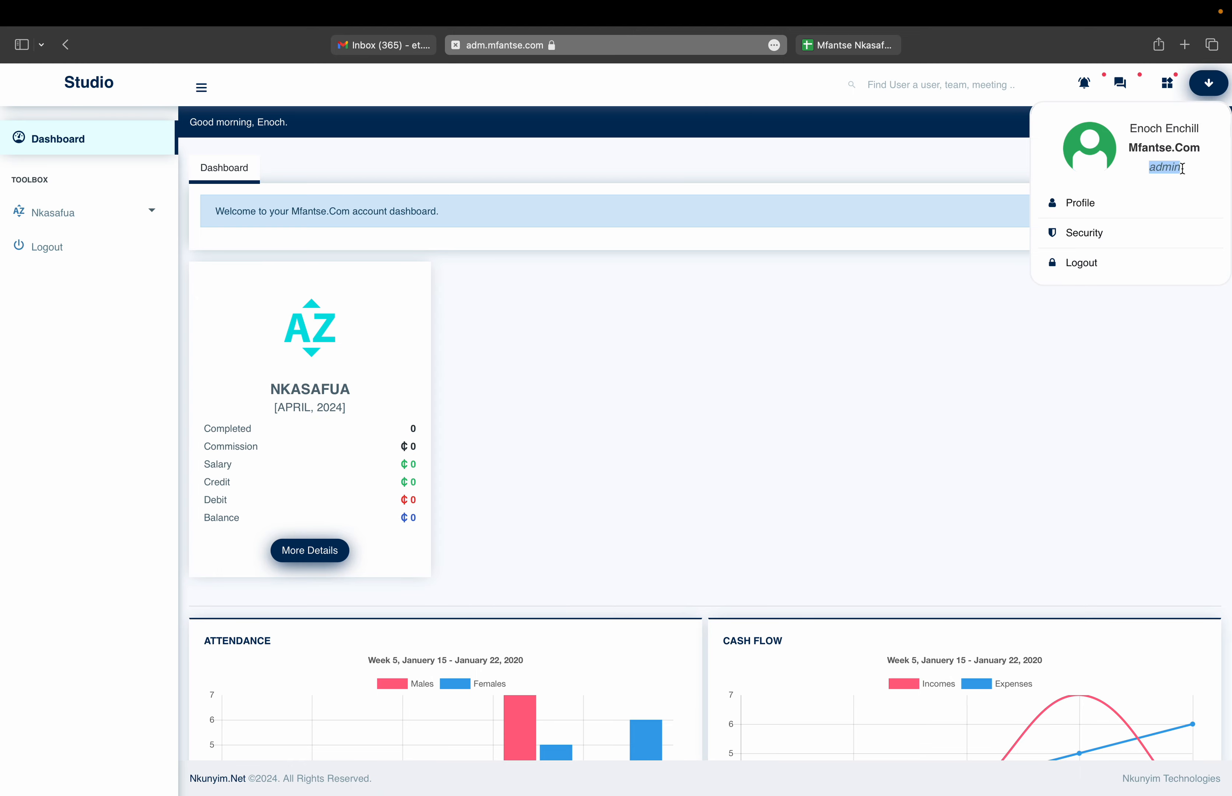
pyautogui.click(1183, 168)
pyautogui.click(1208, 89)
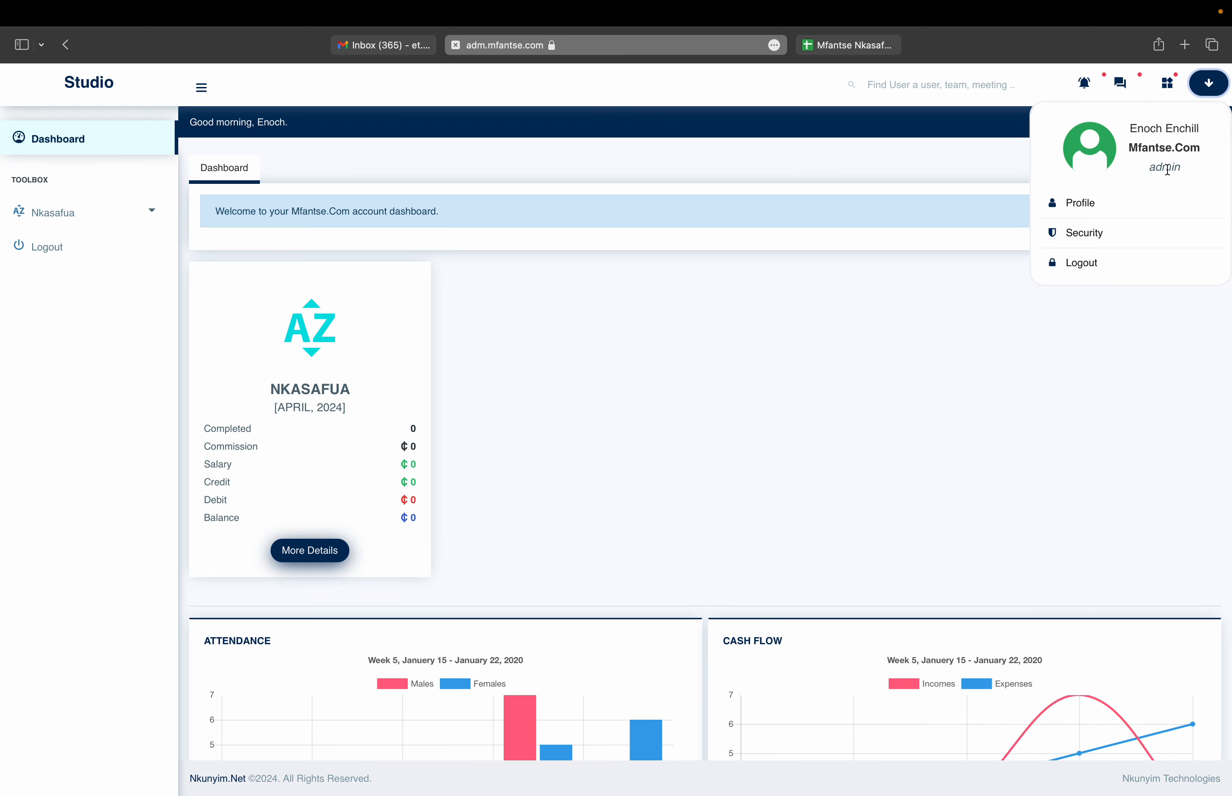
pyautogui.click(862, 256)
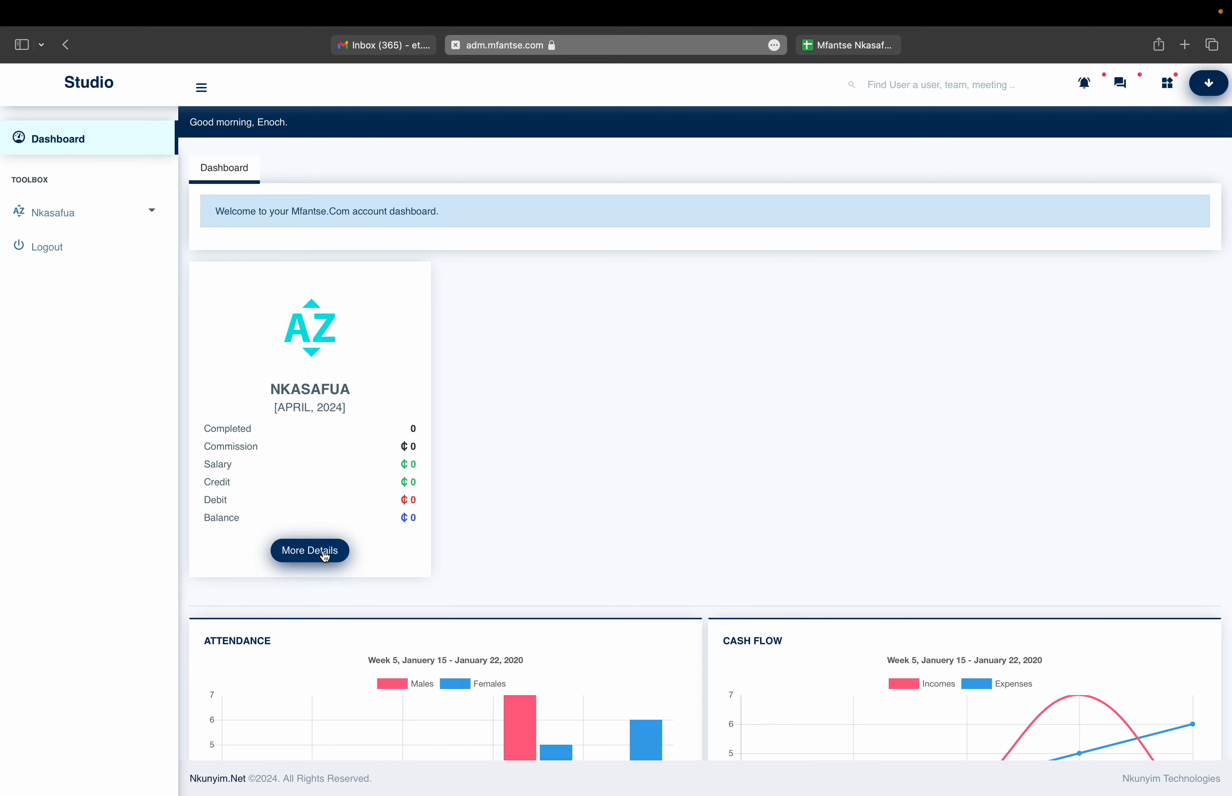
# Step: Review the Nkasafua payroll details for April 2024, and examine the dashboard's Attendance and Cash Flow charts
pyautogui.click(324, 557)
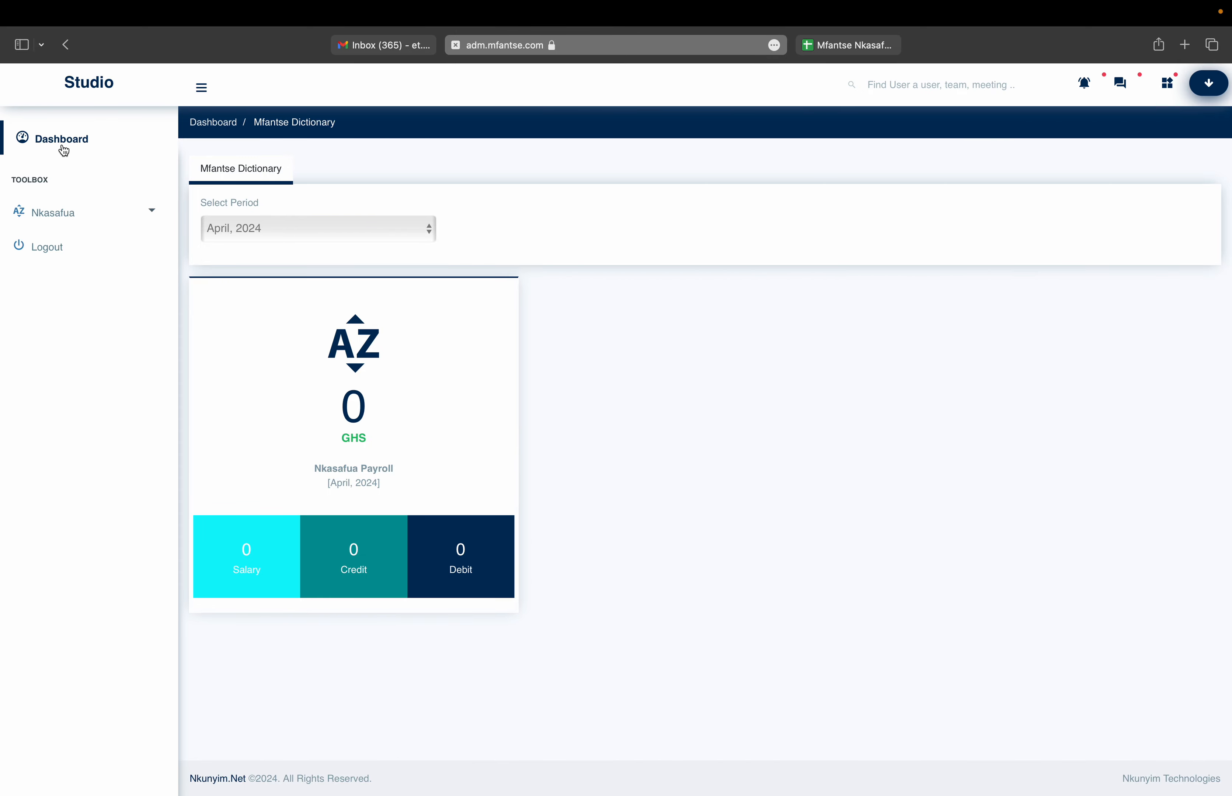
pyautogui.click(64, 150)
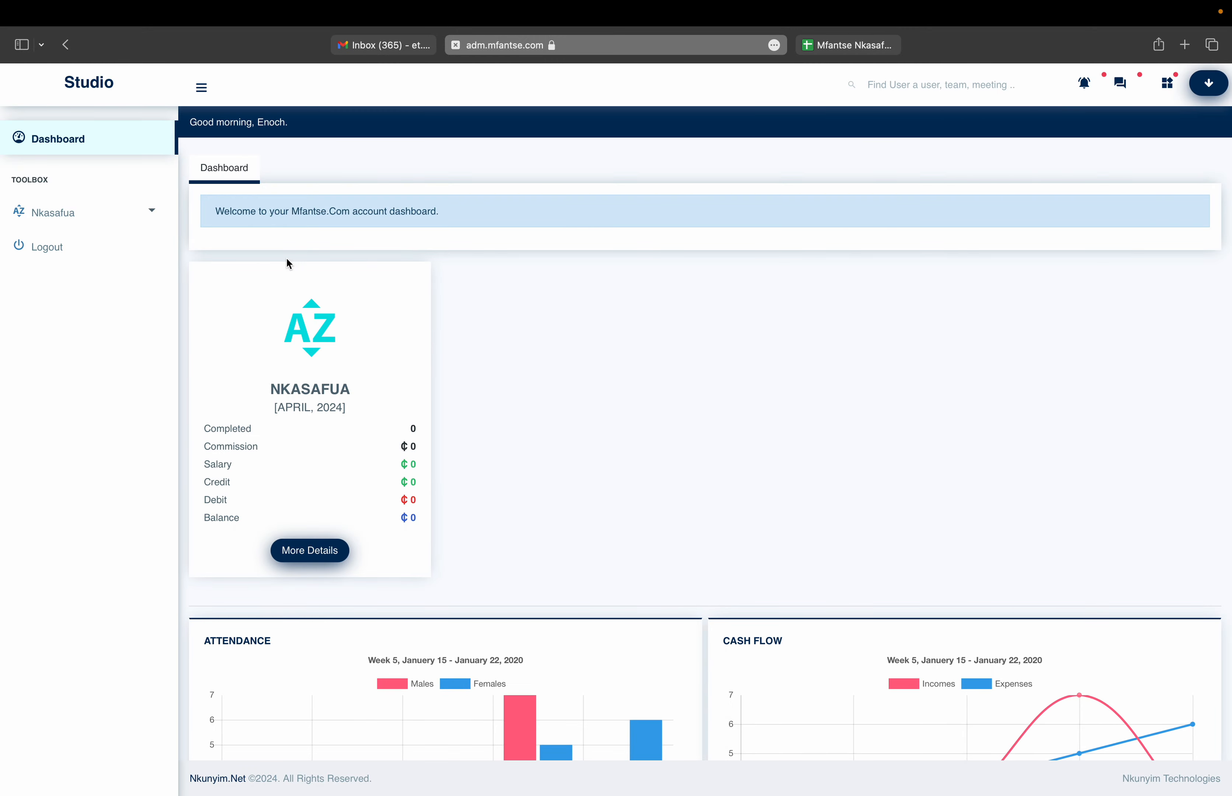
pyautogui.scroll(-2, 604, 577)
pyautogui.scroll(-2, 605, 576)
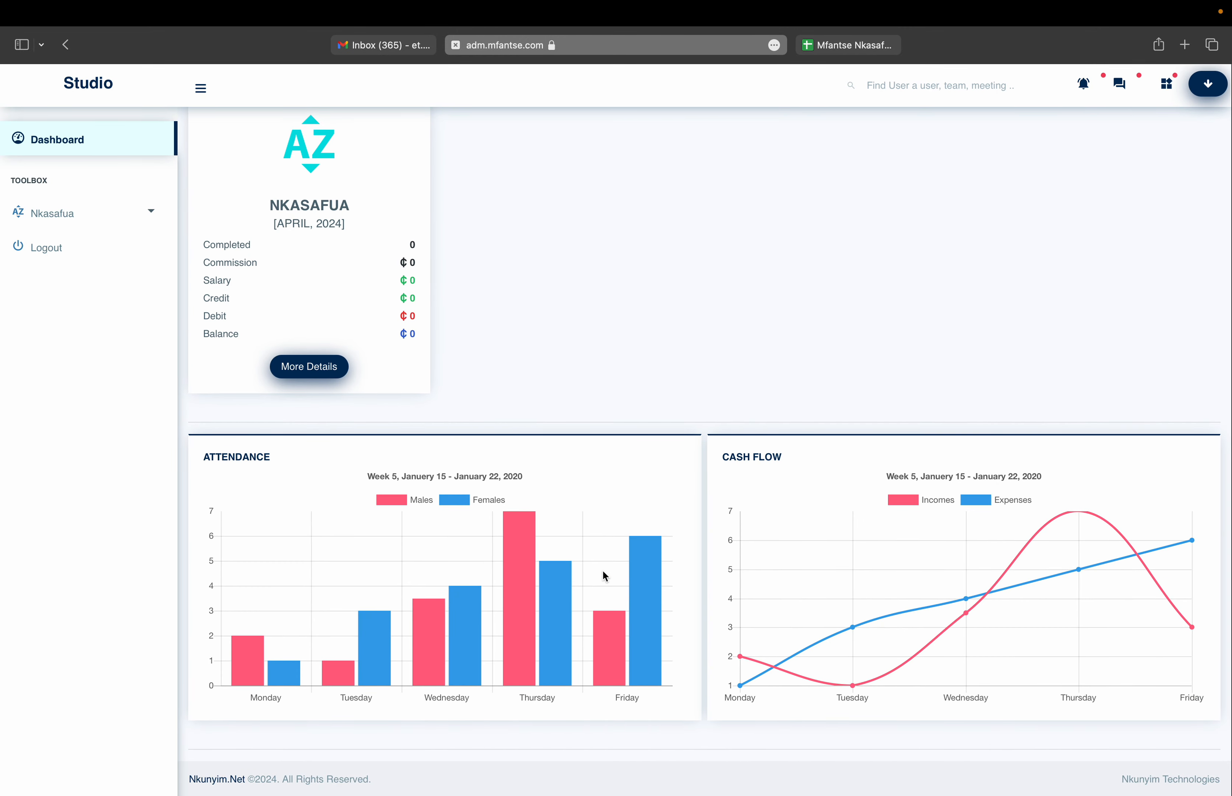
pyautogui.scroll(4, 604, 576)
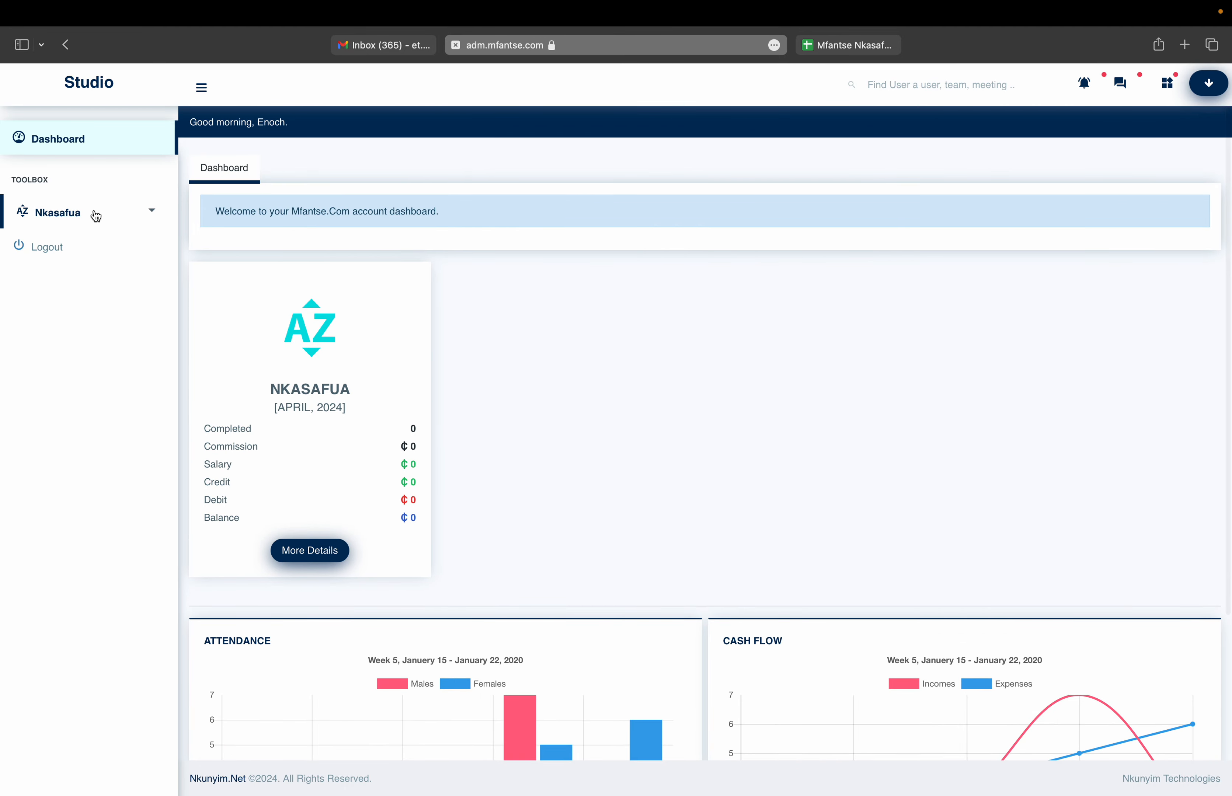
# Step: Open the Nkasafua Entries page and place the cursor in the symbol box above the Ngyegyee list
pyautogui.click(96, 216)
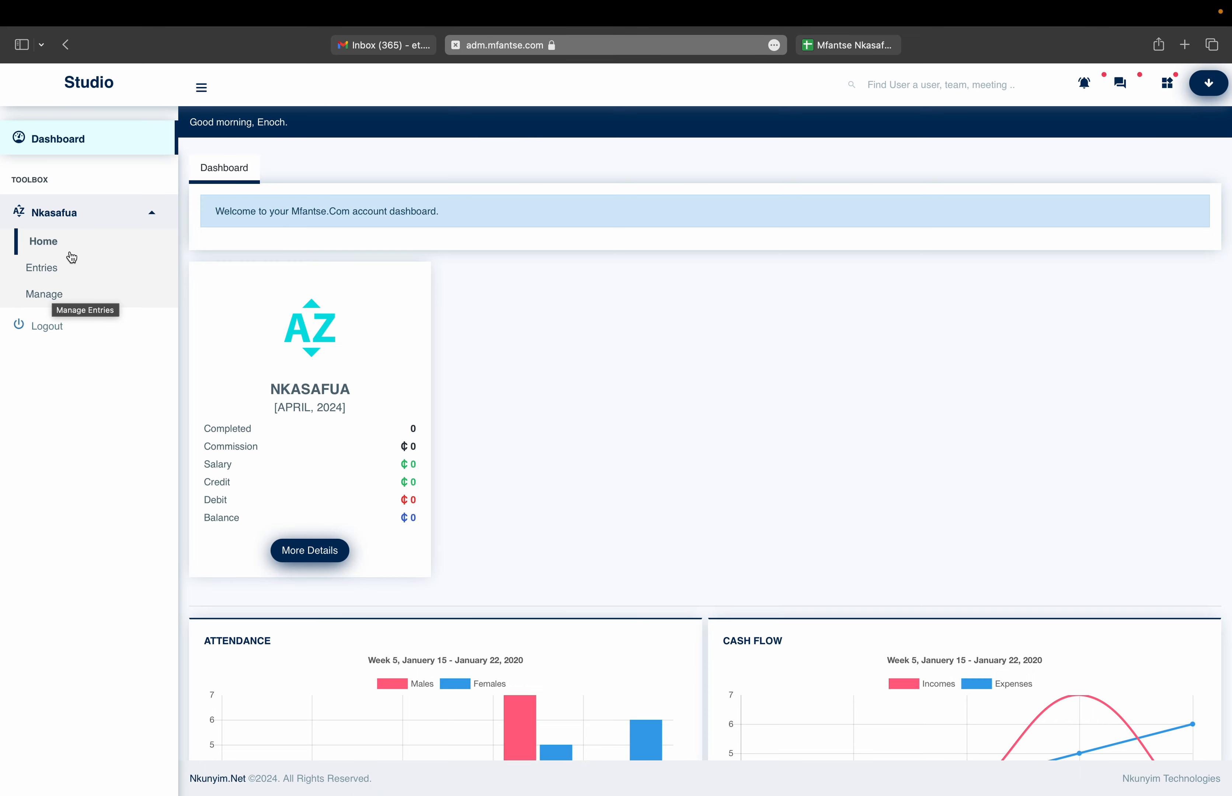
pyautogui.click(59, 275)
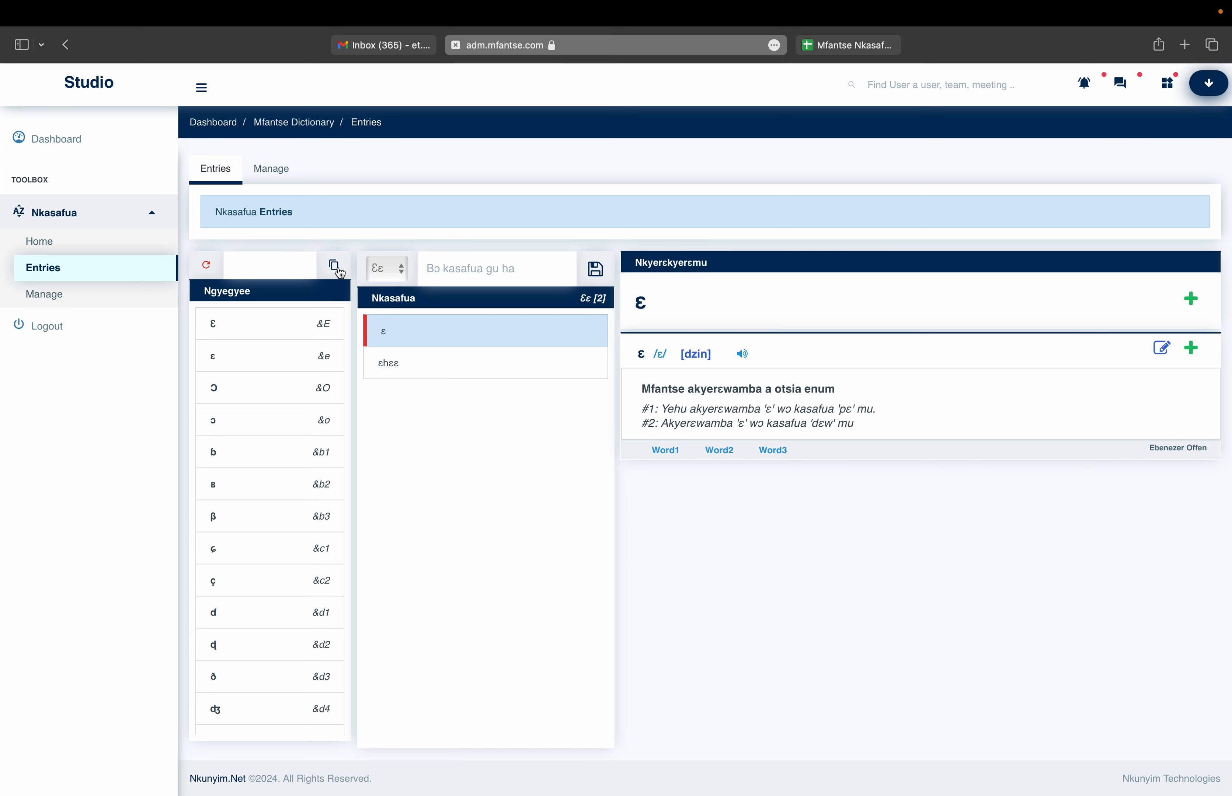
pyautogui.click(284, 269)
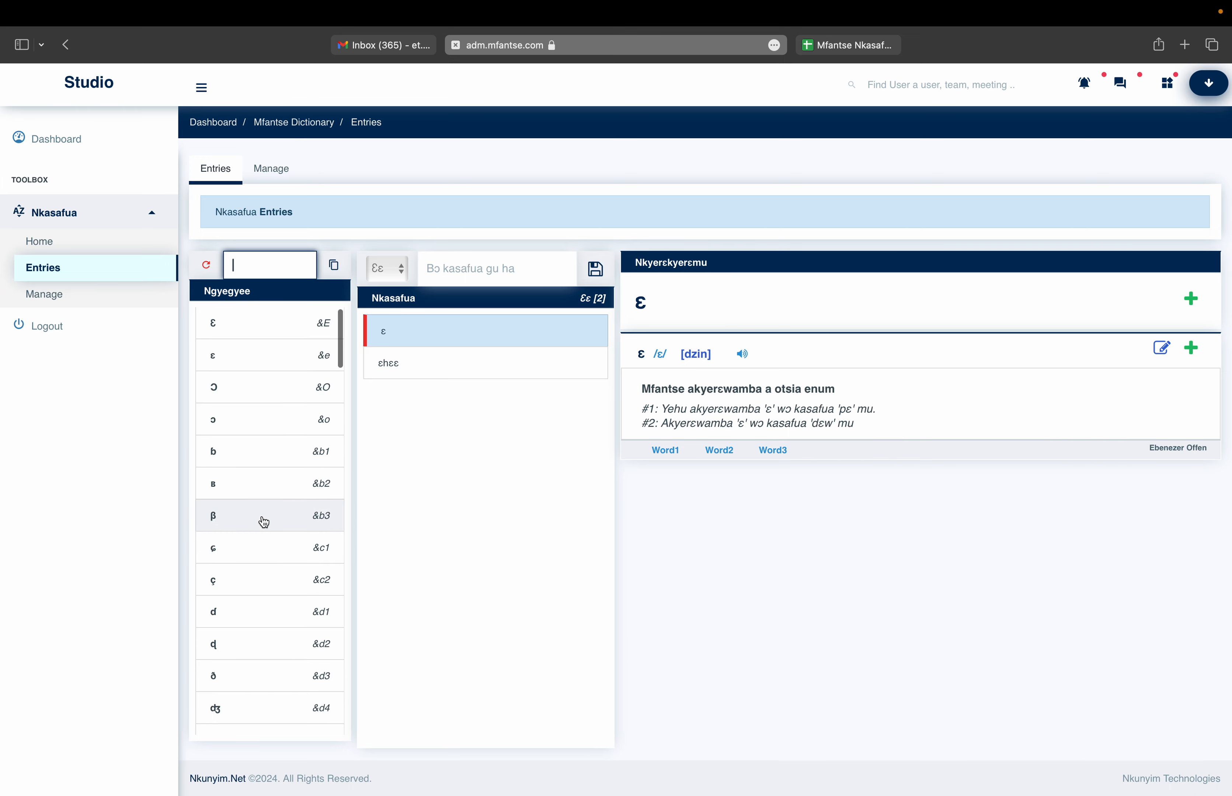
# Step: Examine the phonetic symbols and their shortcut codes in the Ngyegyee list
pyautogui.scroll(-5, 261, 519)
pyautogui.scroll(-6, 264, 522)
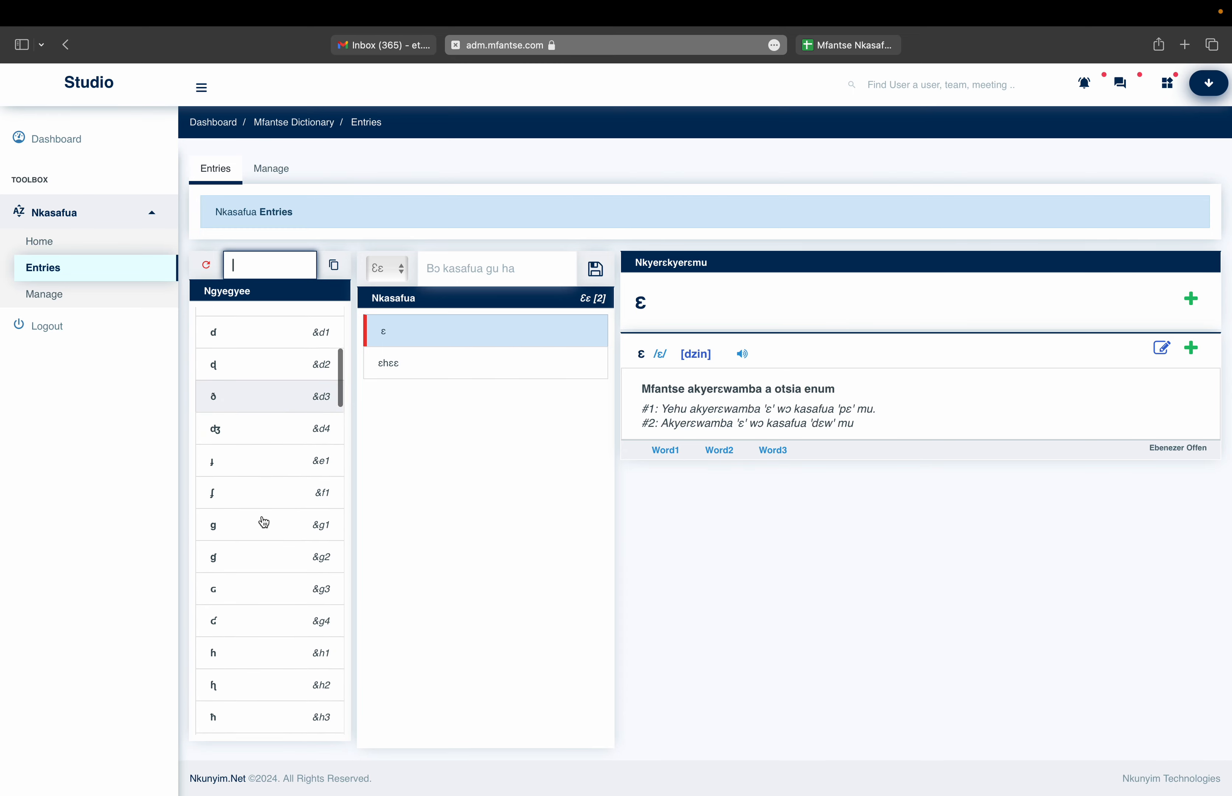
pyautogui.scroll(-9, 264, 522)
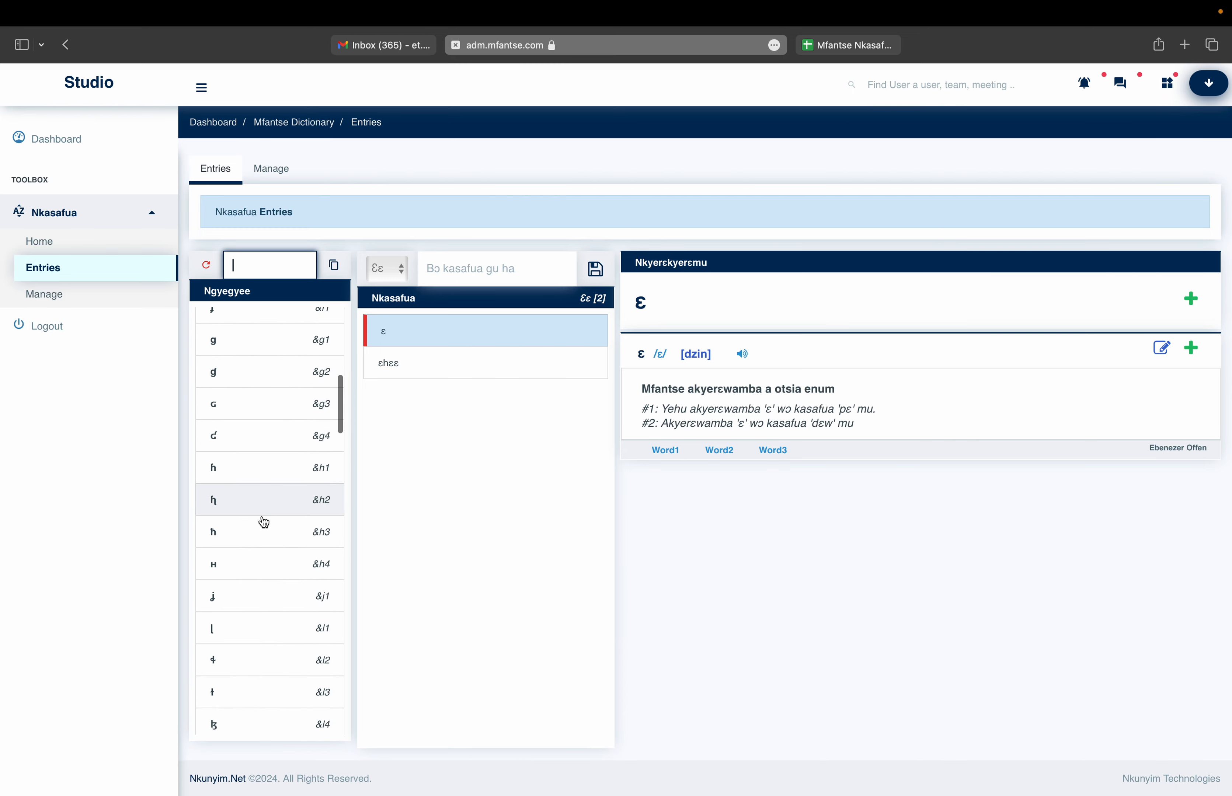
pyautogui.scroll(-5, 264, 522)
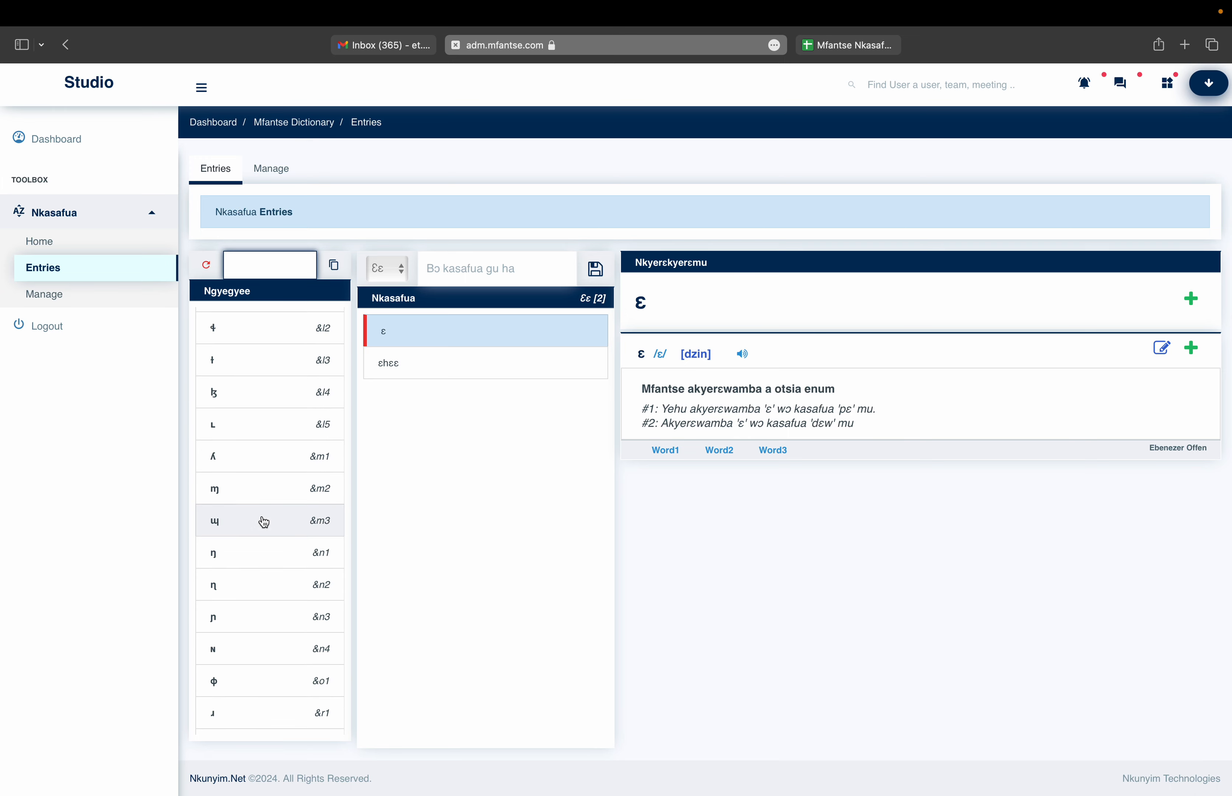
pyautogui.scroll(-1, 264, 522)
pyautogui.scroll(-9, 264, 522)
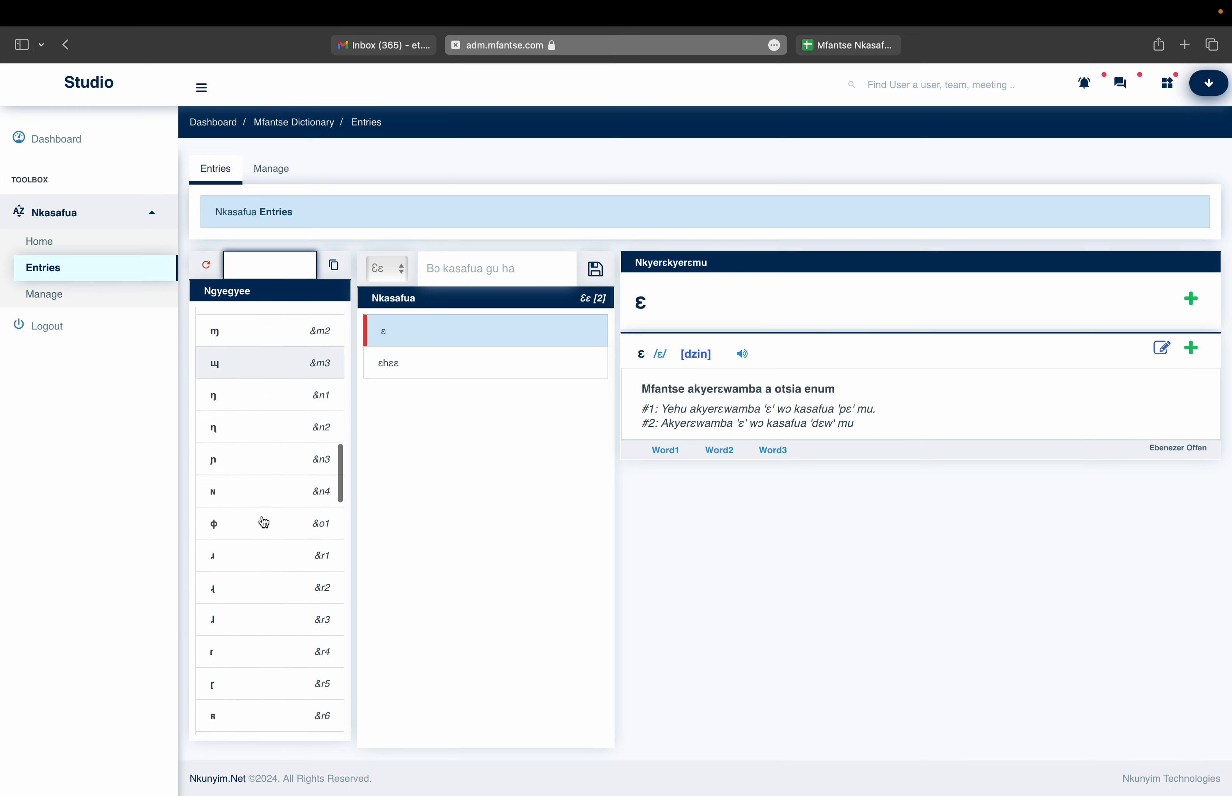
pyautogui.scroll(-9, 264, 522)
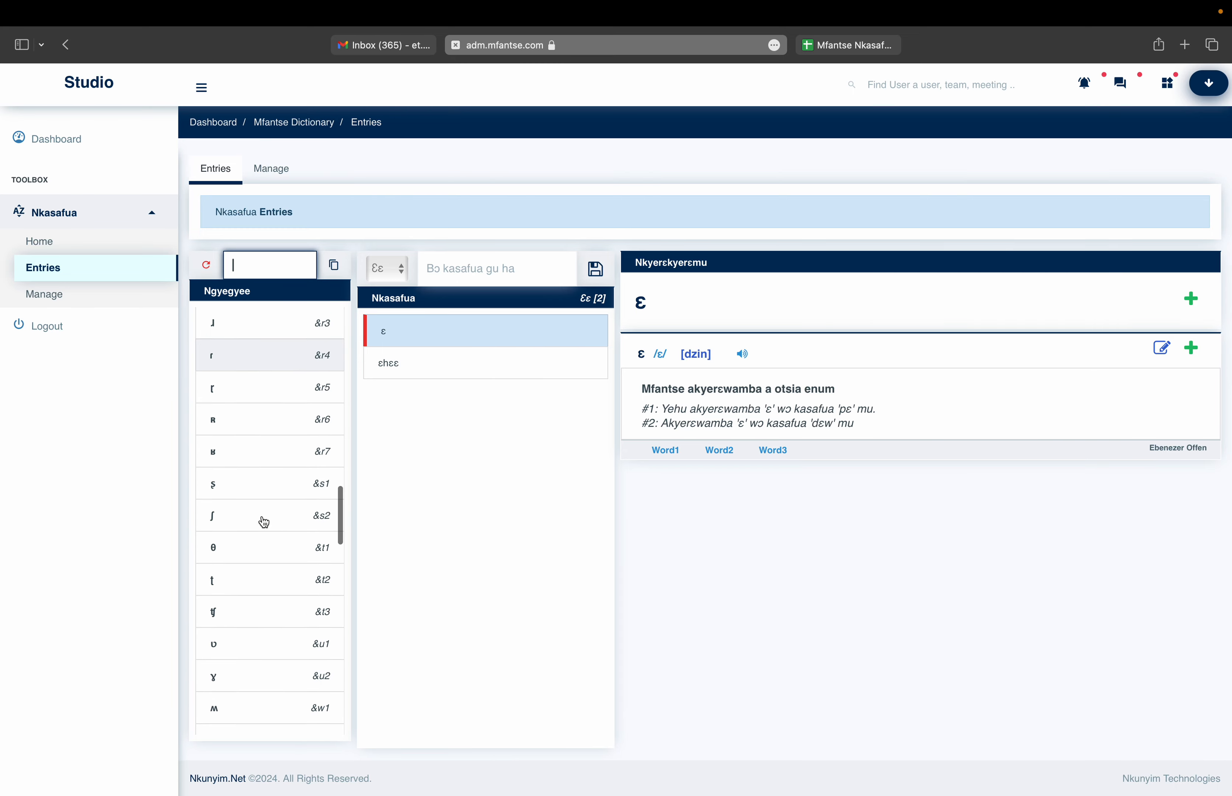
pyautogui.scroll(-3, 264, 523)
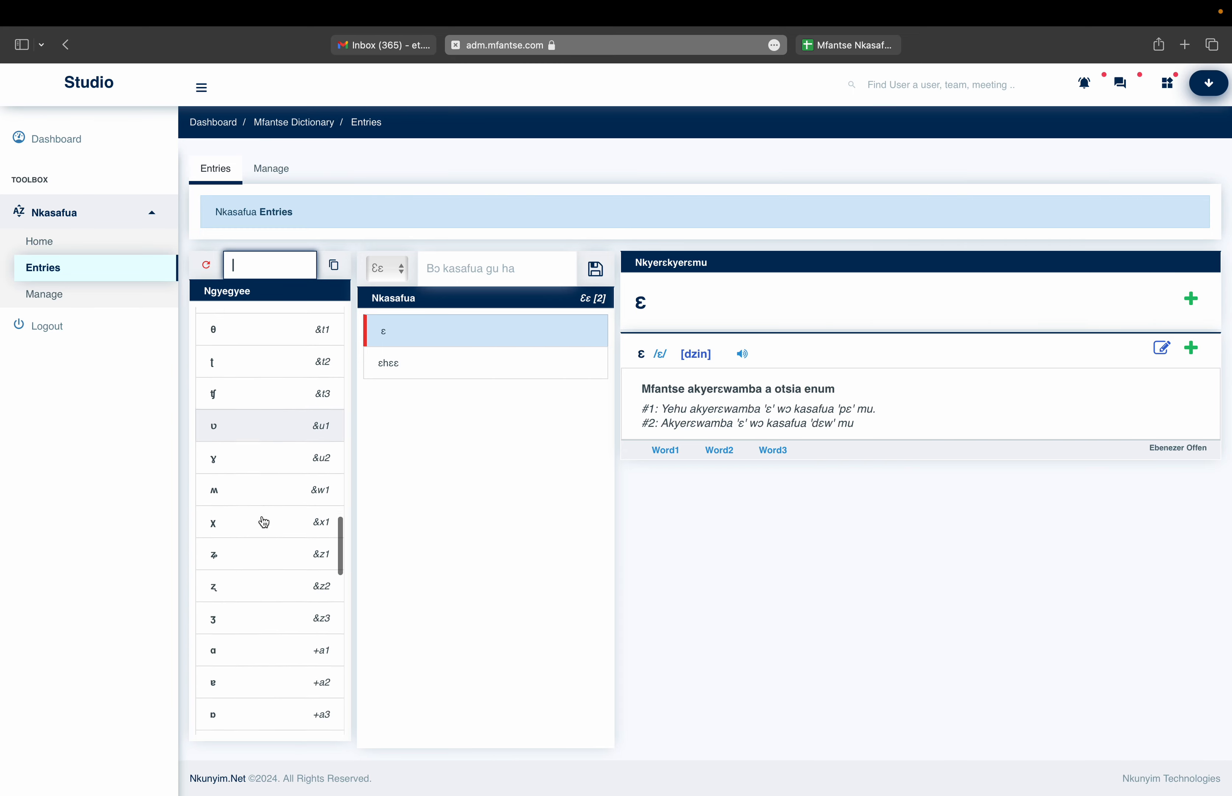
pyautogui.scroll(20, 264, 522)
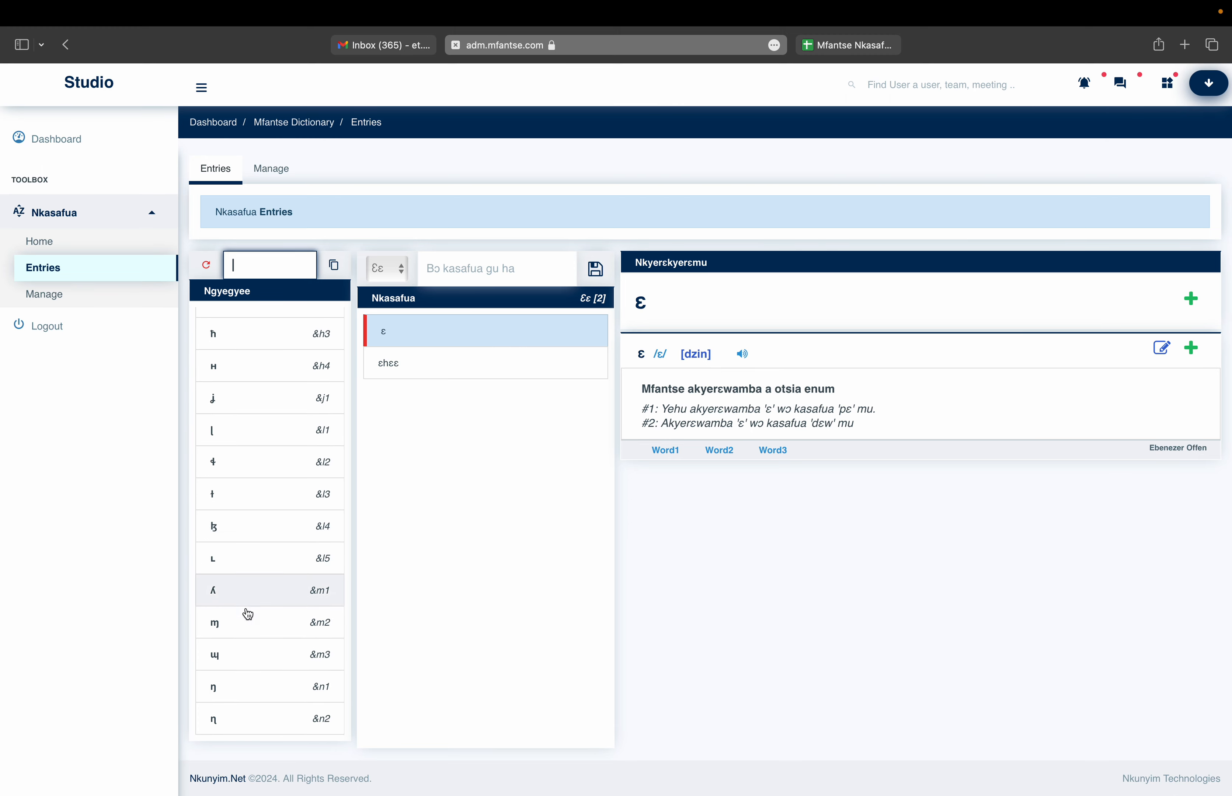
pyautogui.scroll(-12, 242, 631)
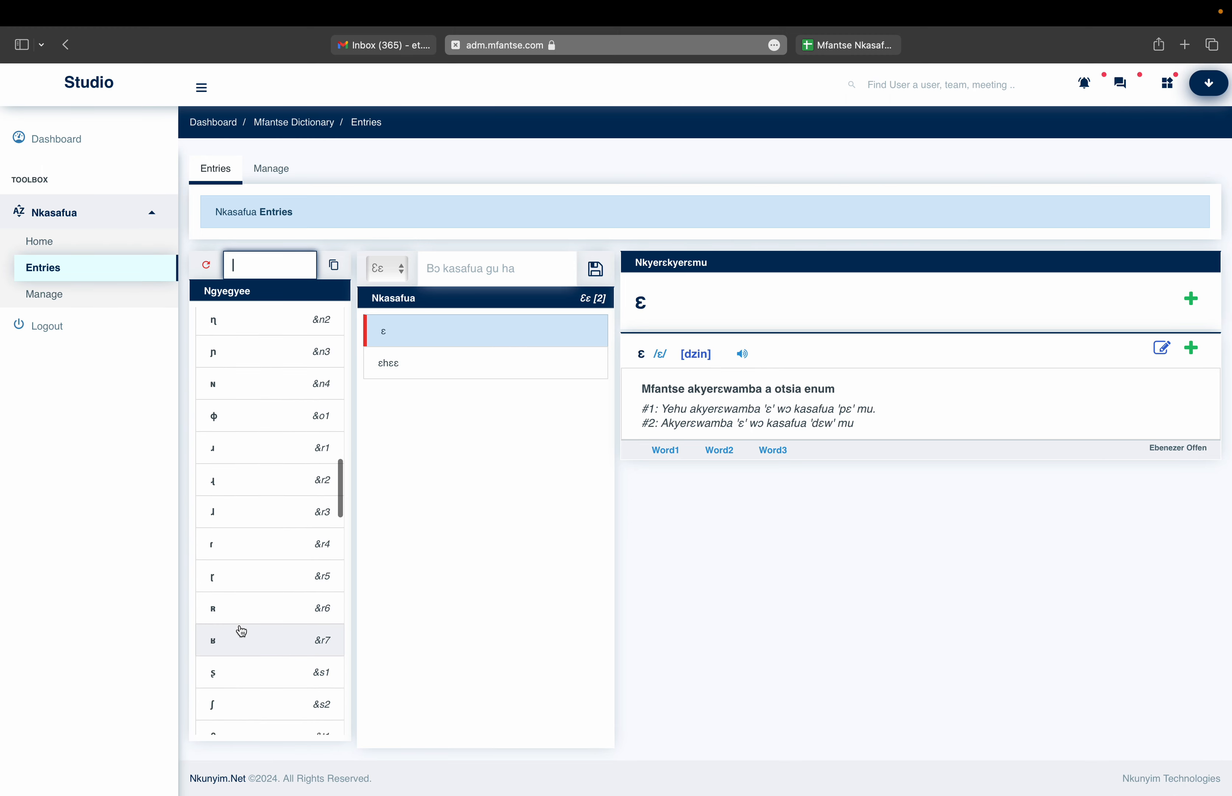
pyautogui.scroll(-11, 242, 631)
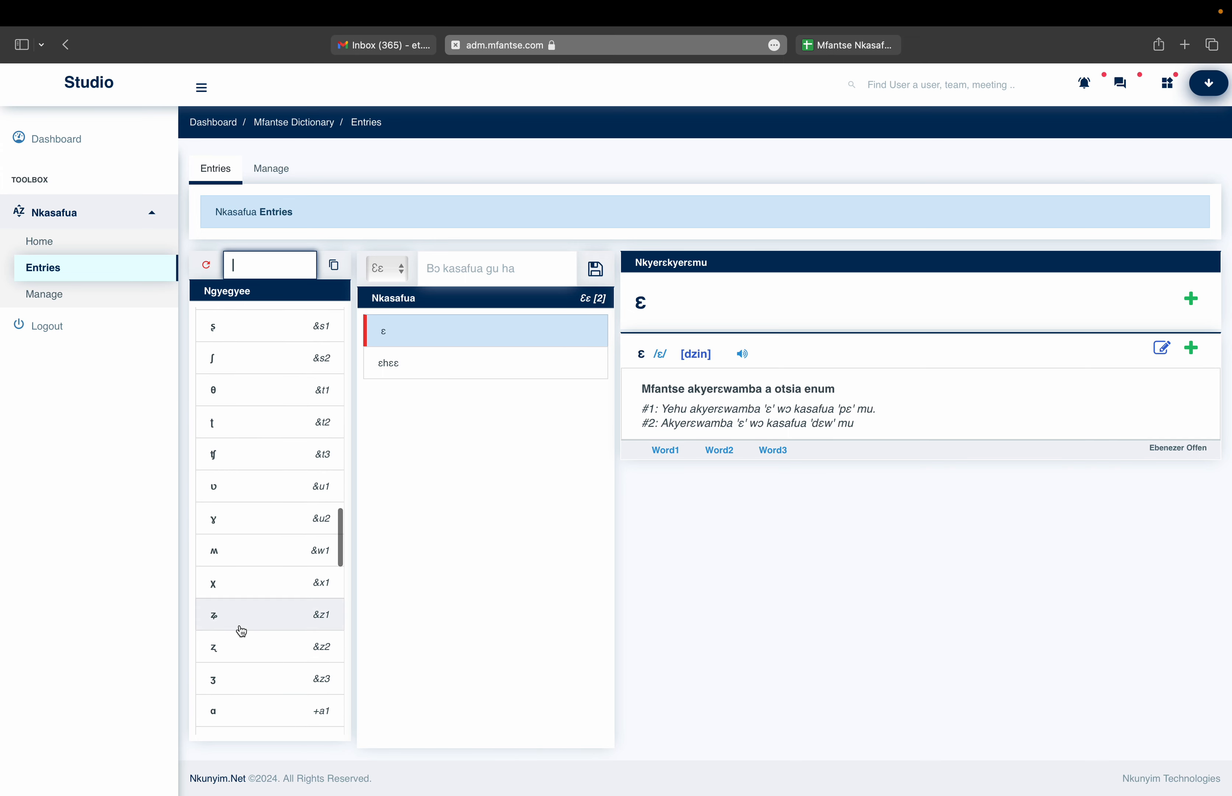
# Step: Insert the symbol ʍ (&w1) from the Ngyegyee list into the symbol box and return to the list's start
pyautogui.click(234, 552)
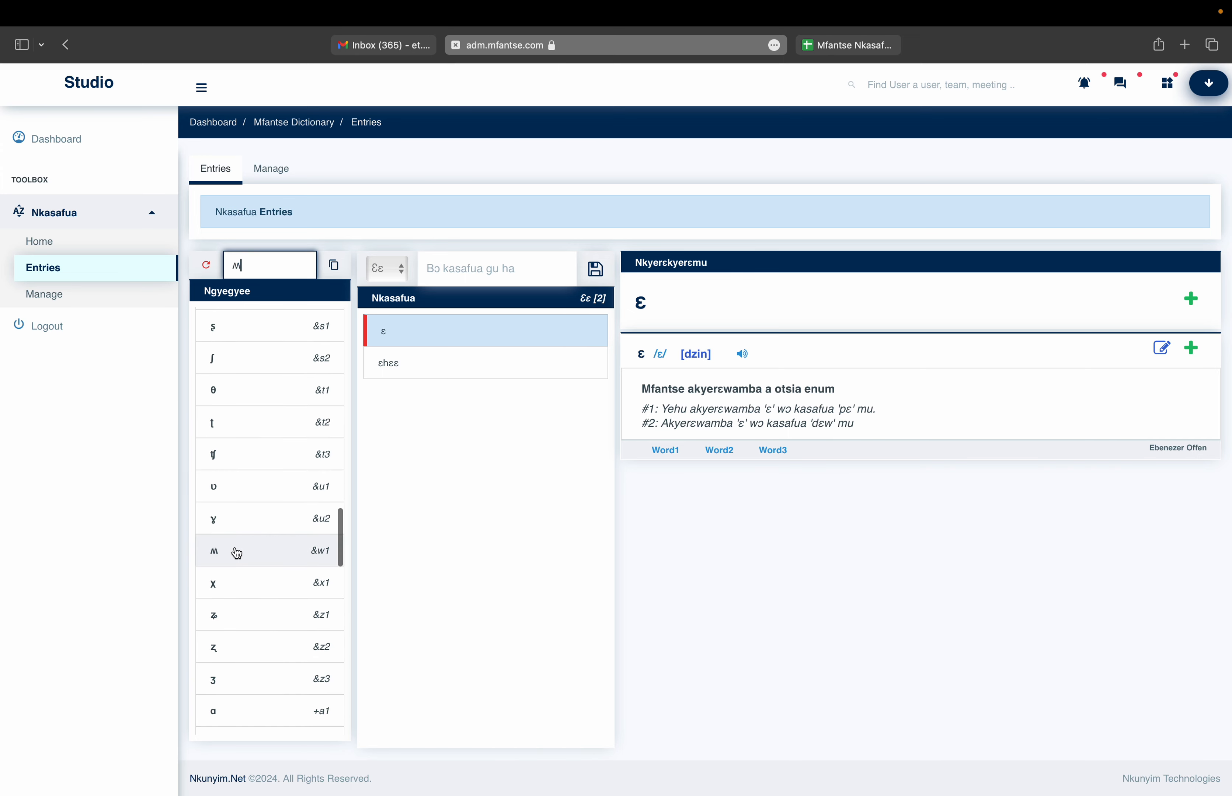
pyautogui.click(251, 519)
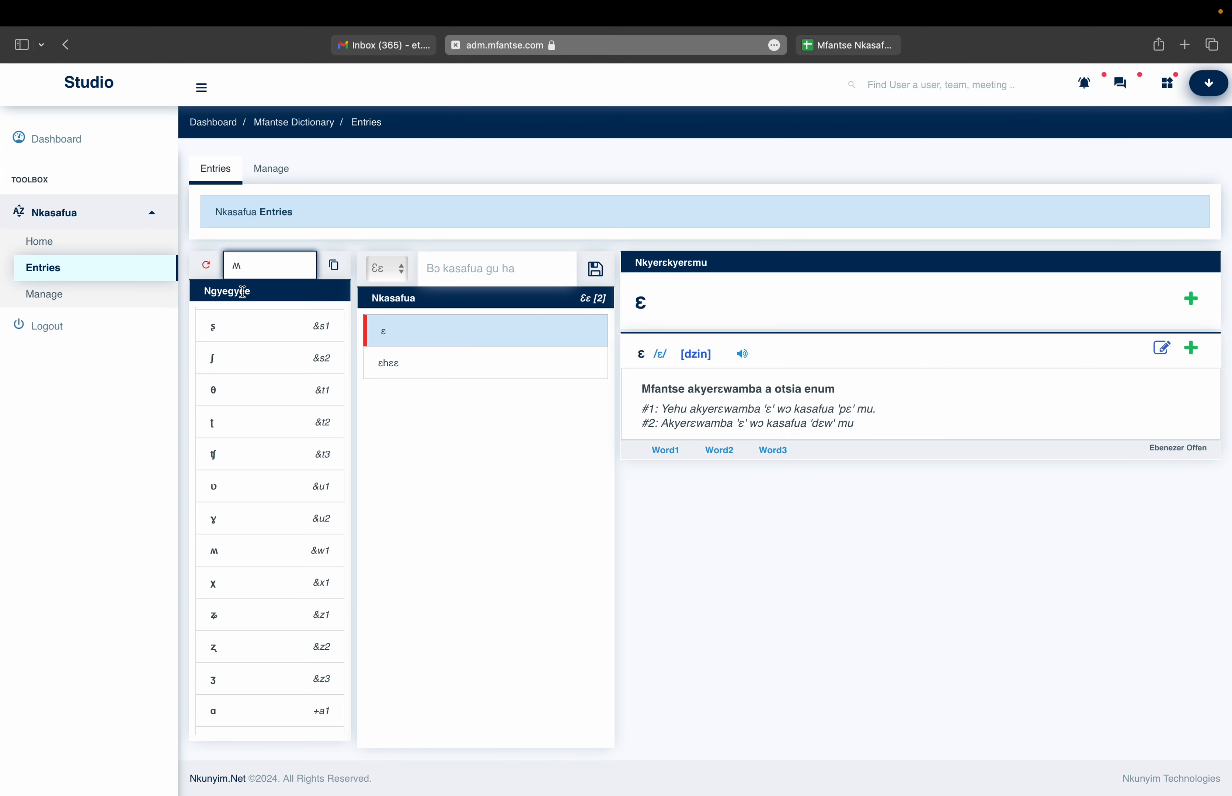
pyautogui.scroll(10, 243, 465)
pyautogui.scroll(10, 247, 464)
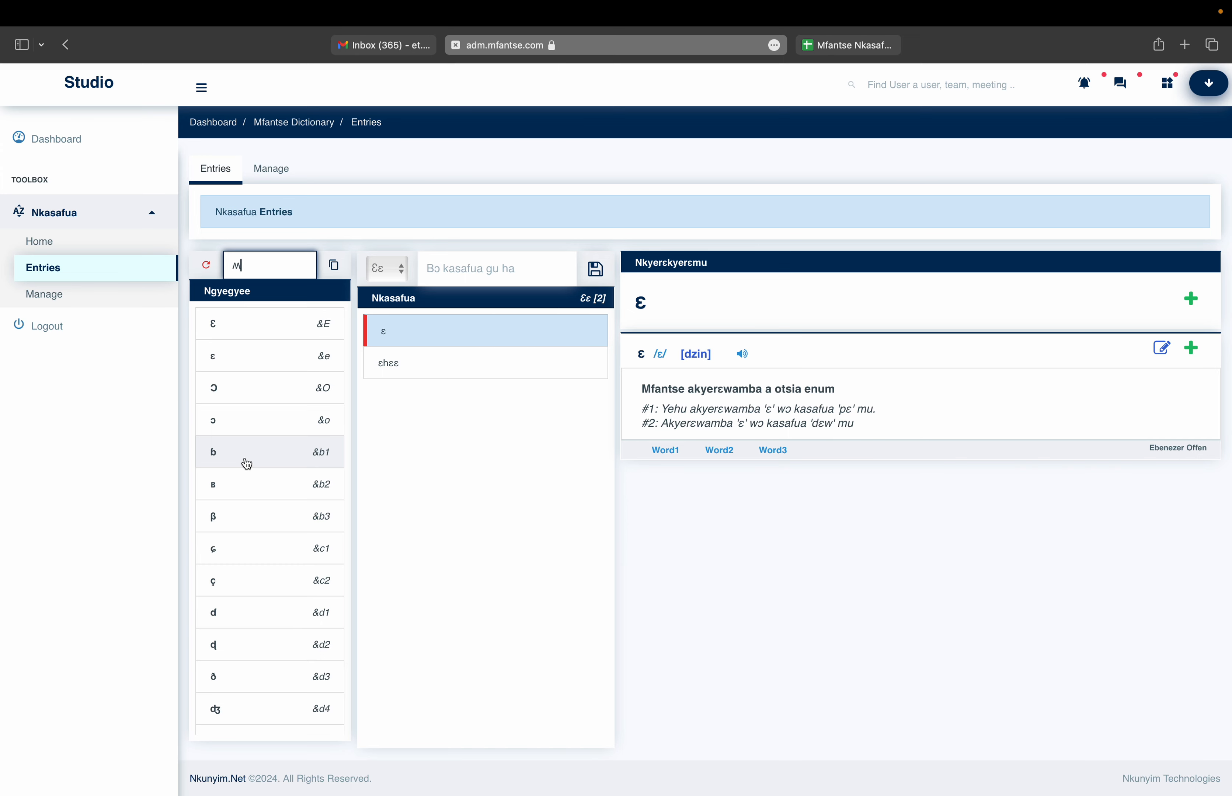
# Step: Filter the Nkasafua word list by the letter Aa and browse its words
pyautogui.click(387, 275)
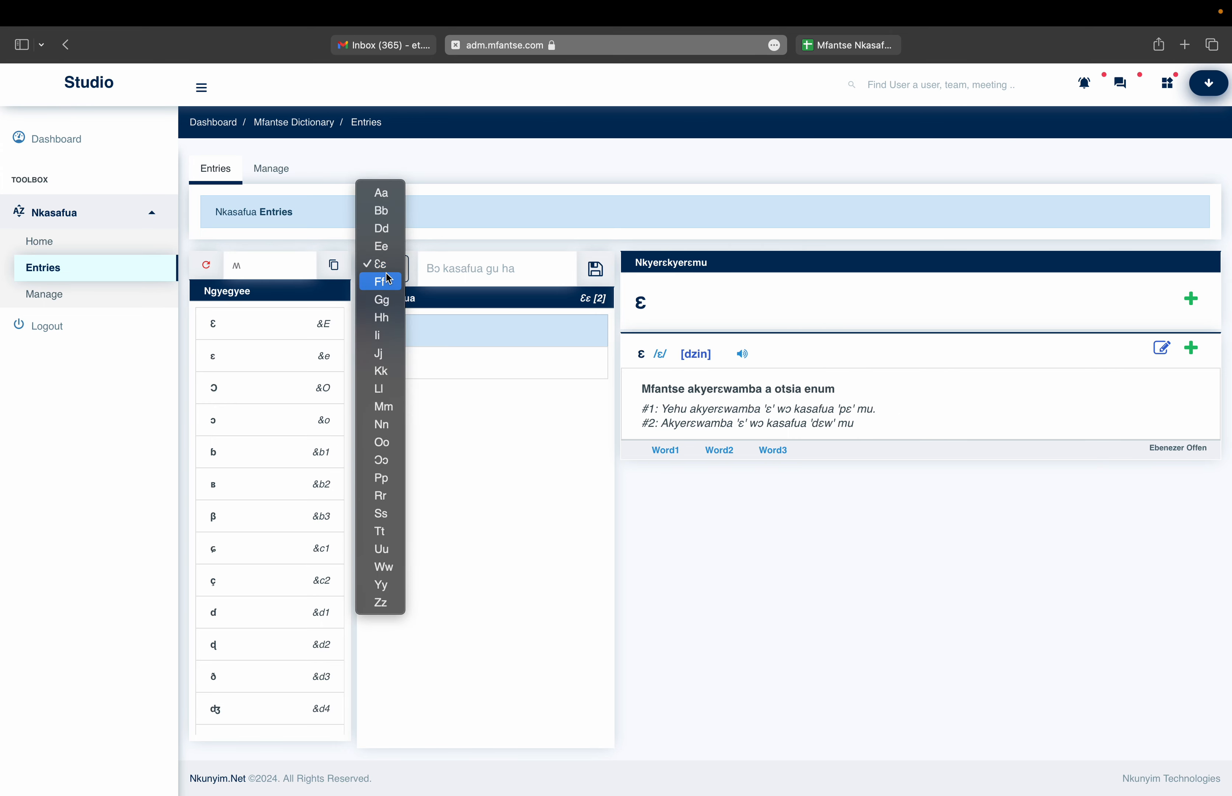
pyautogui.click(388, 193)
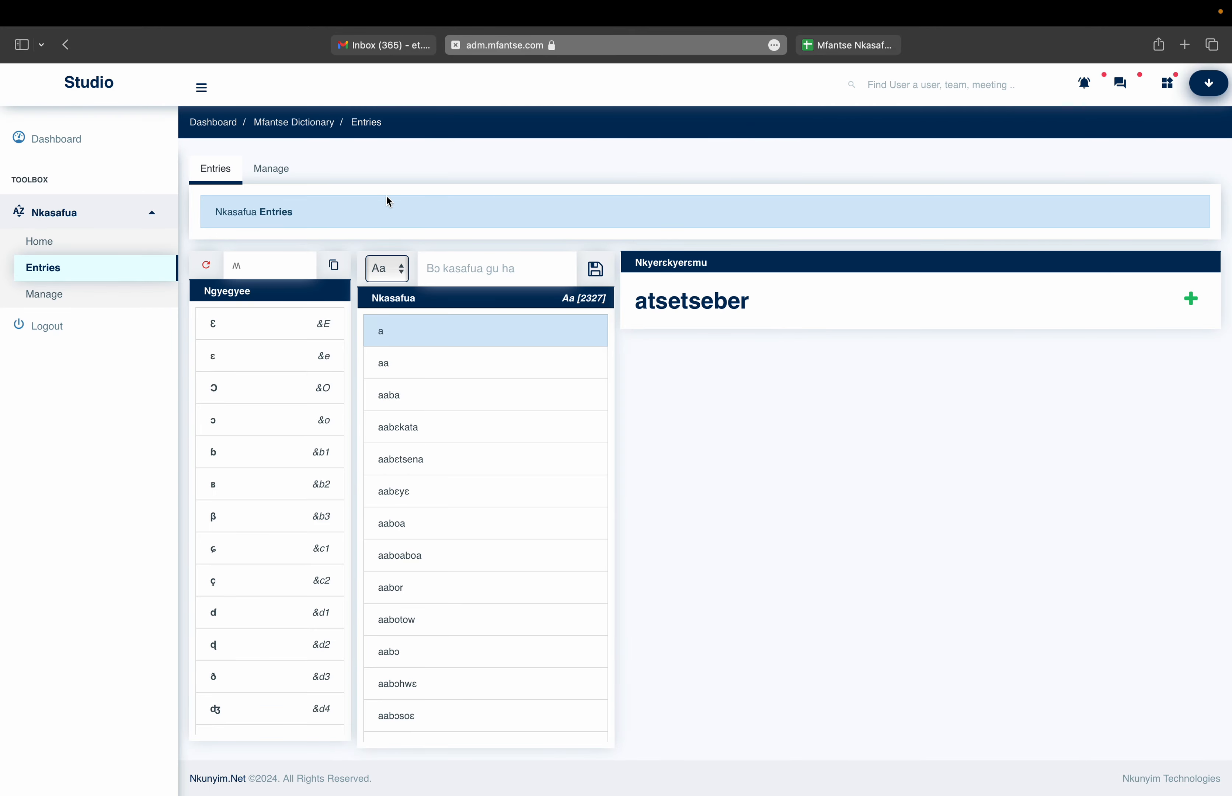
pyautogui.scroll(-10, 465, 497)
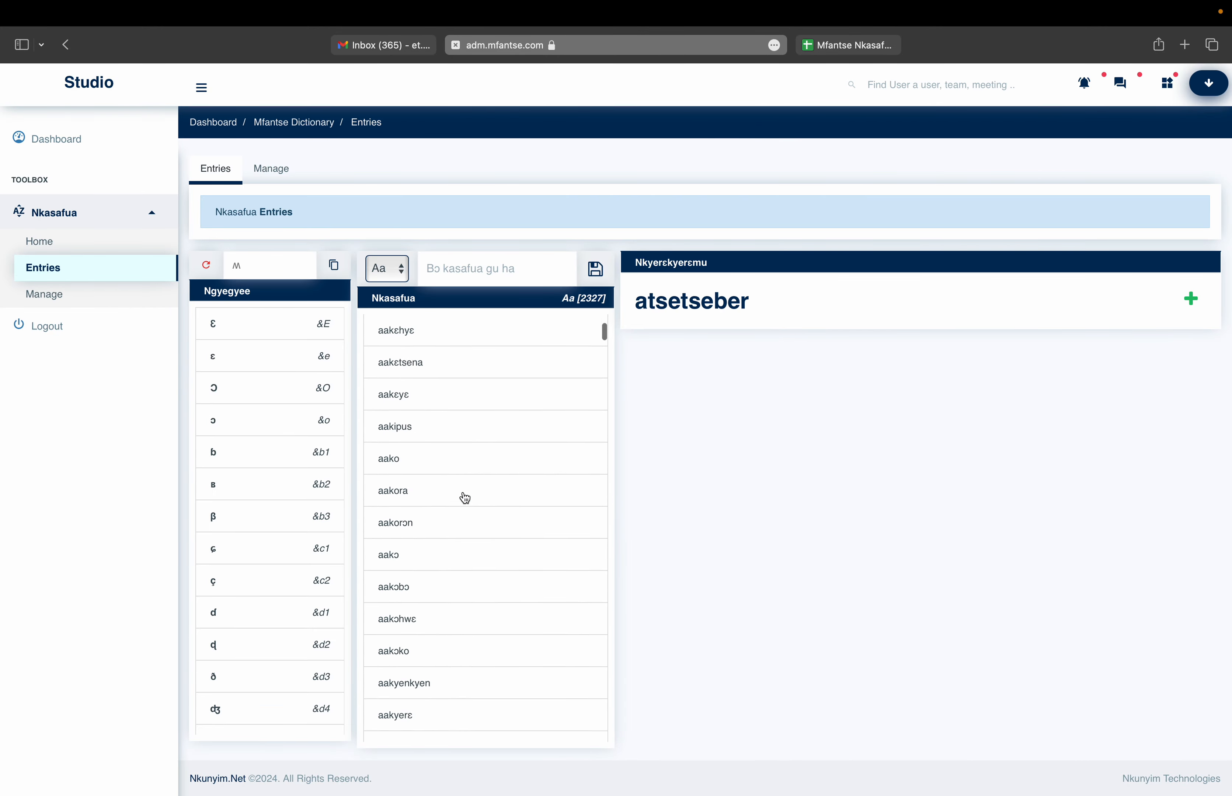
# Step: Examine the Nkasafua words under Aa, comparing the highlighted and plain words up to those beginning with abo
pyautogui.scroll(-15, 465, 497)
pyautogui.scroll(-20, 465, 497)
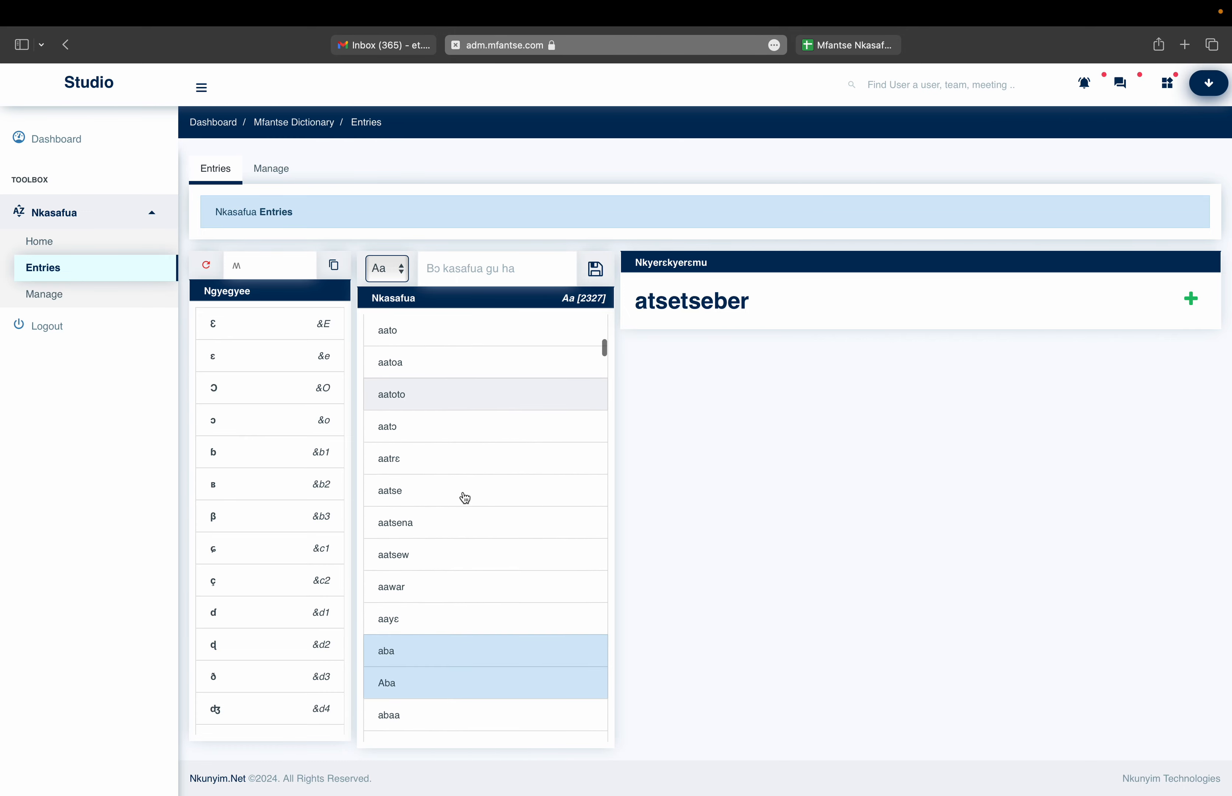
pyautogui.scroll(-1, 465, 498)
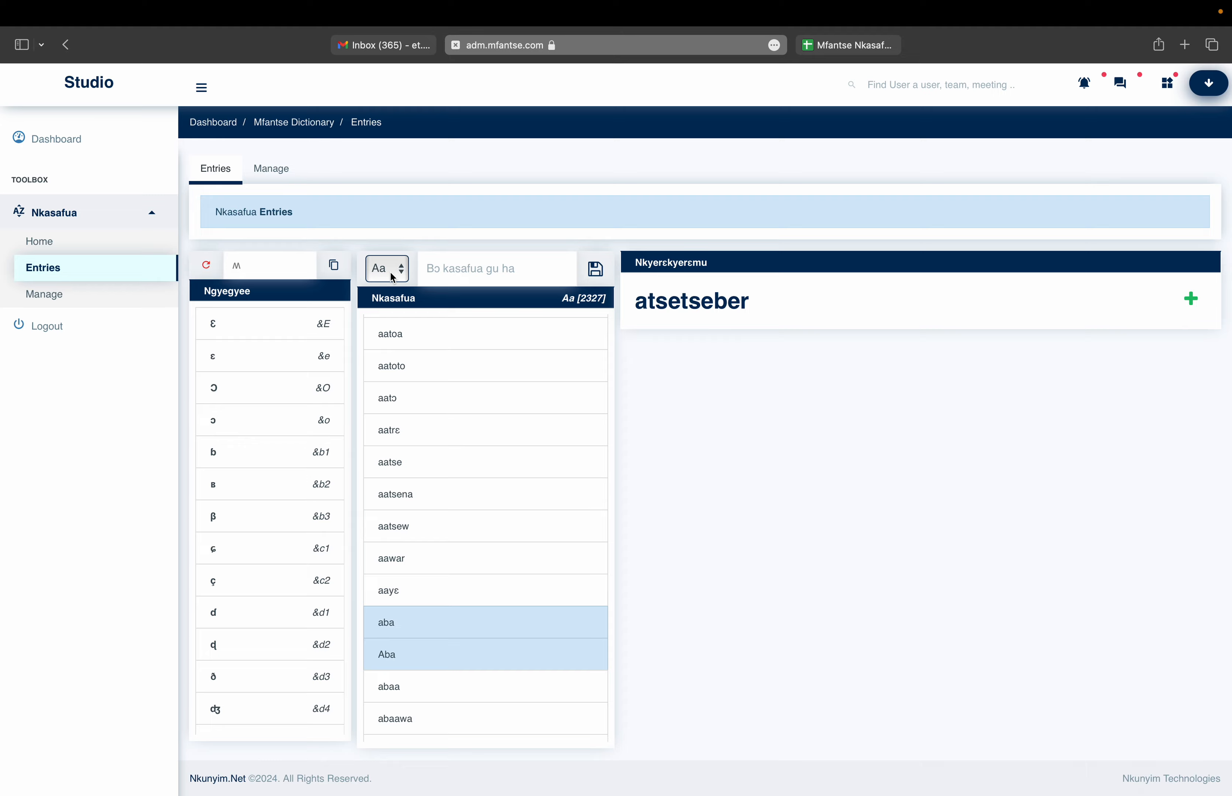
pyautogui.scroll(-20, 430, 417)
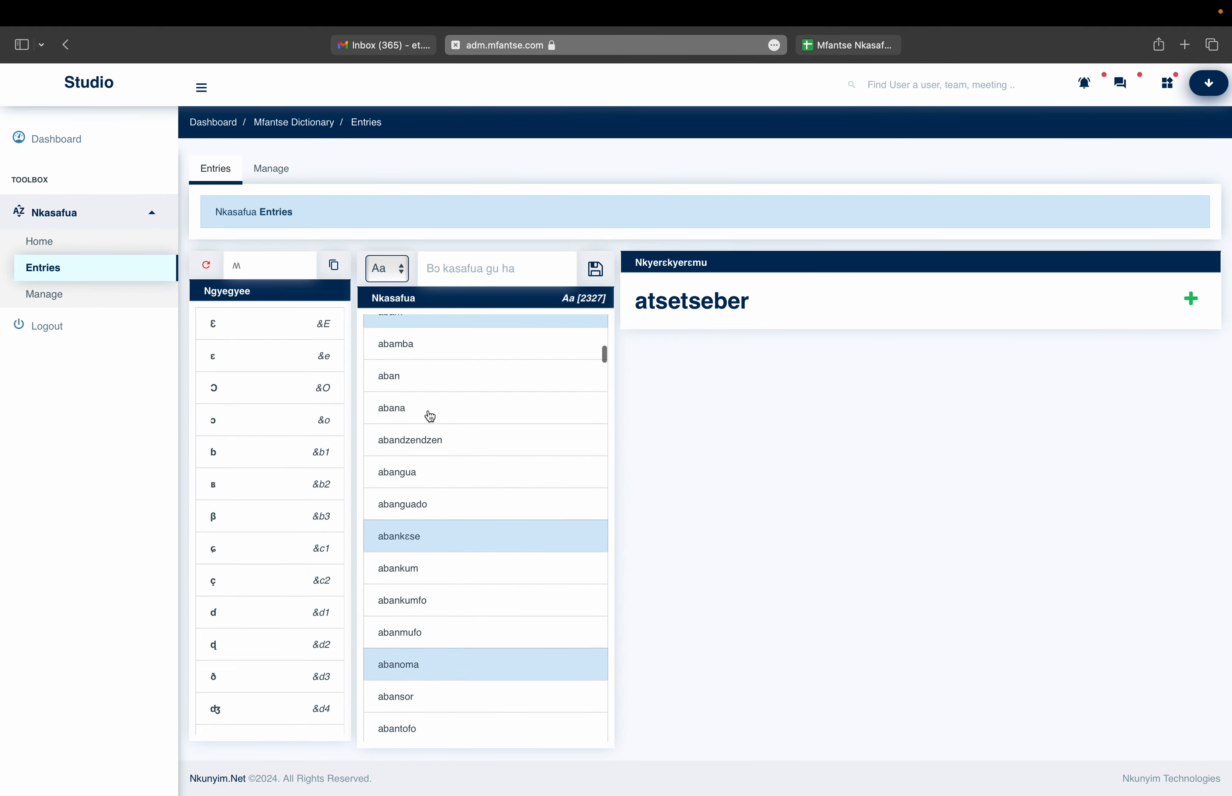
pyautogui.scroll(-20, 431, 417)
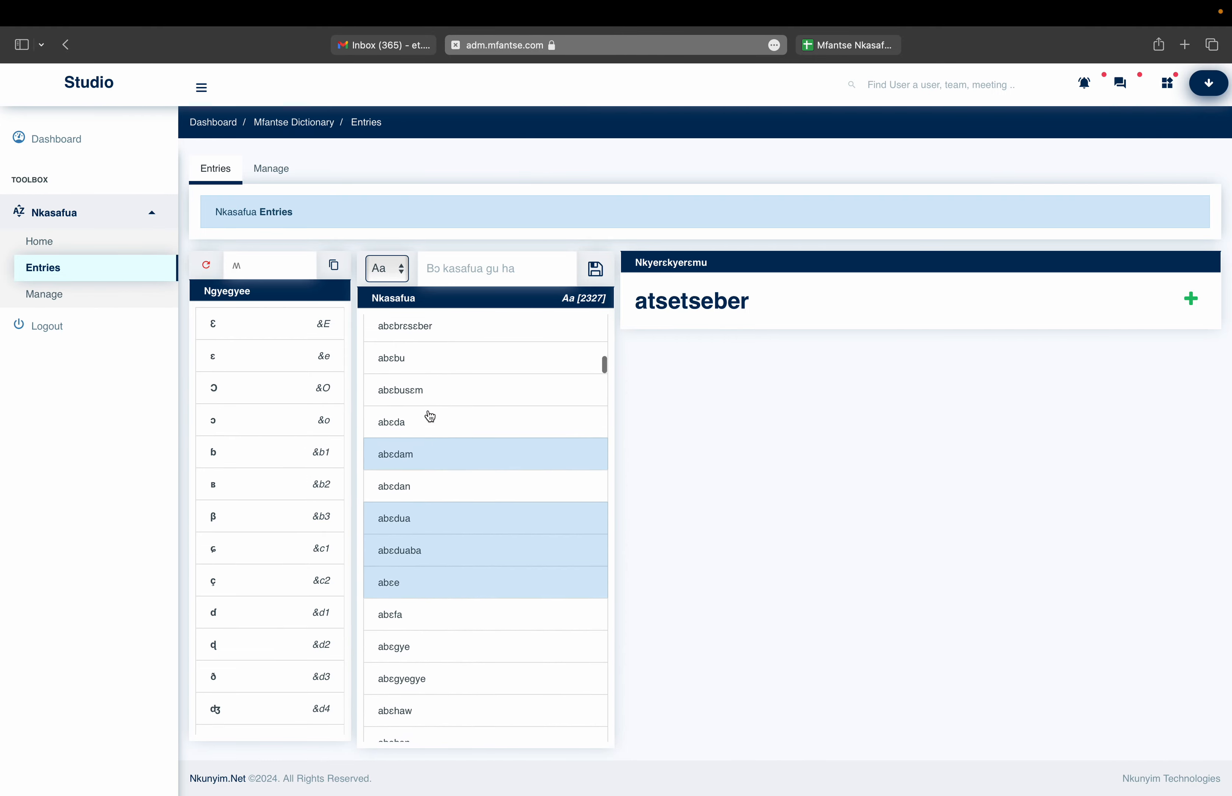
pyautogui.scroll(-20, 430, 417)
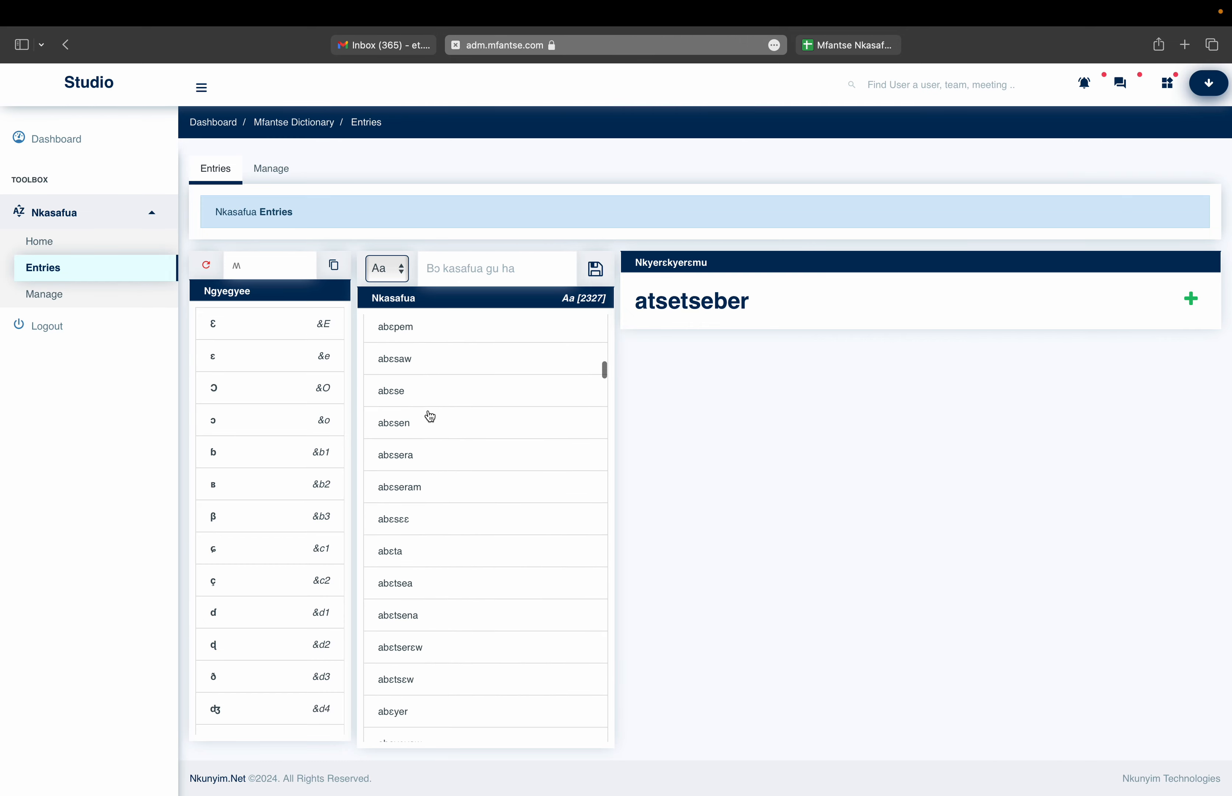
pyautogui.scroll(-10, 431, 417)
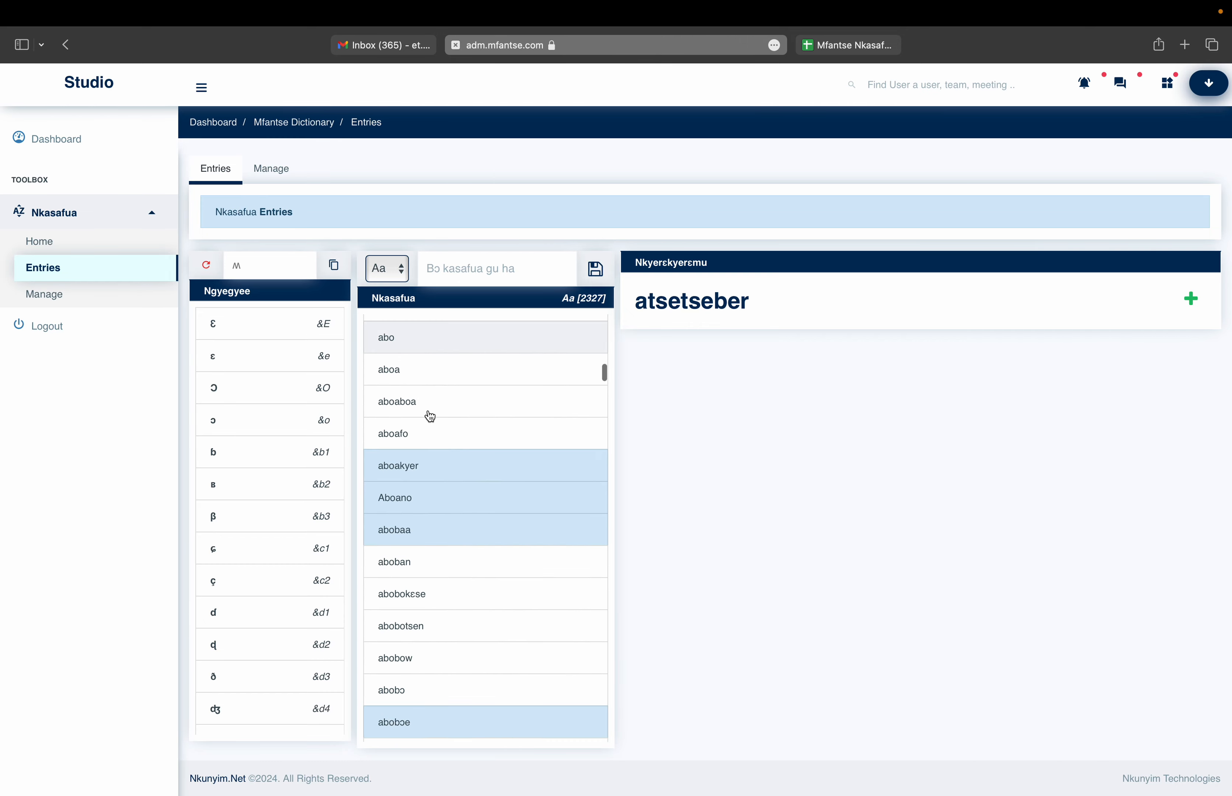
pyautogui.scroll(3, 430, 417)
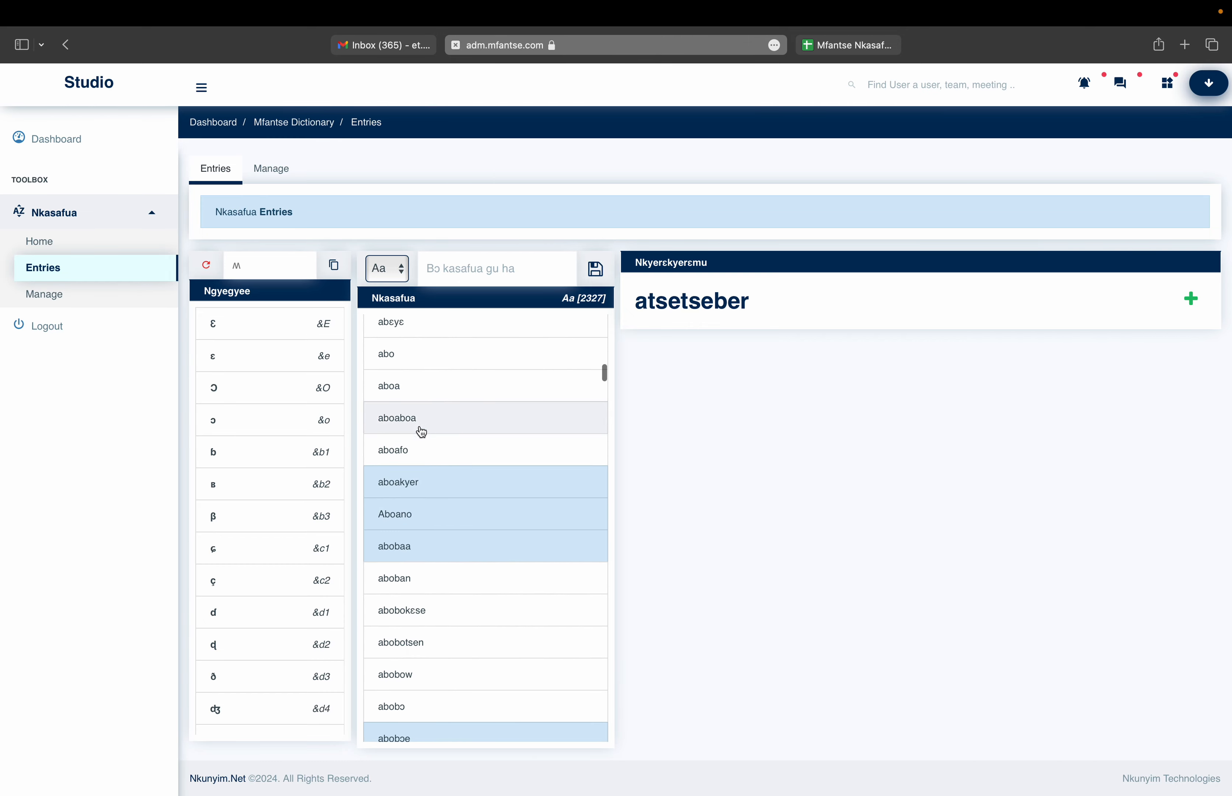
pyautogui.scroll(-5, 445, 415)
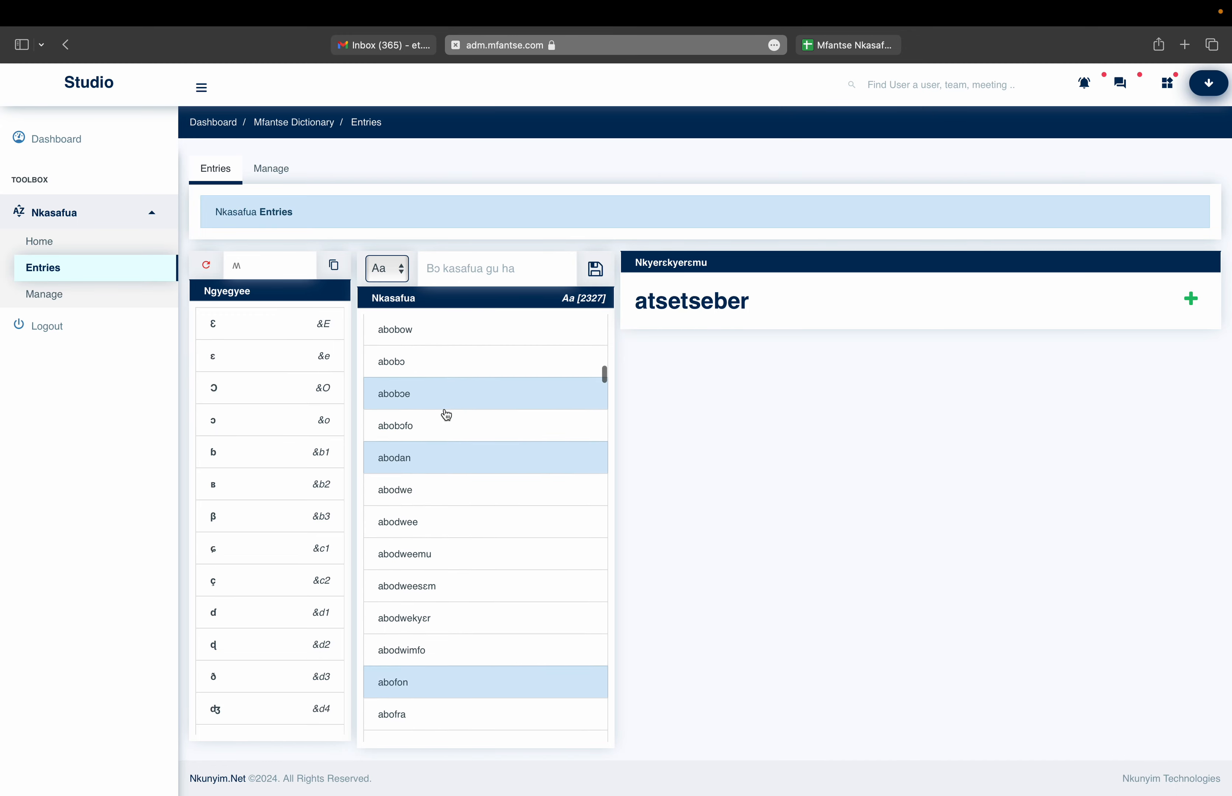
pyautogui.scroll(5, 446, 415)
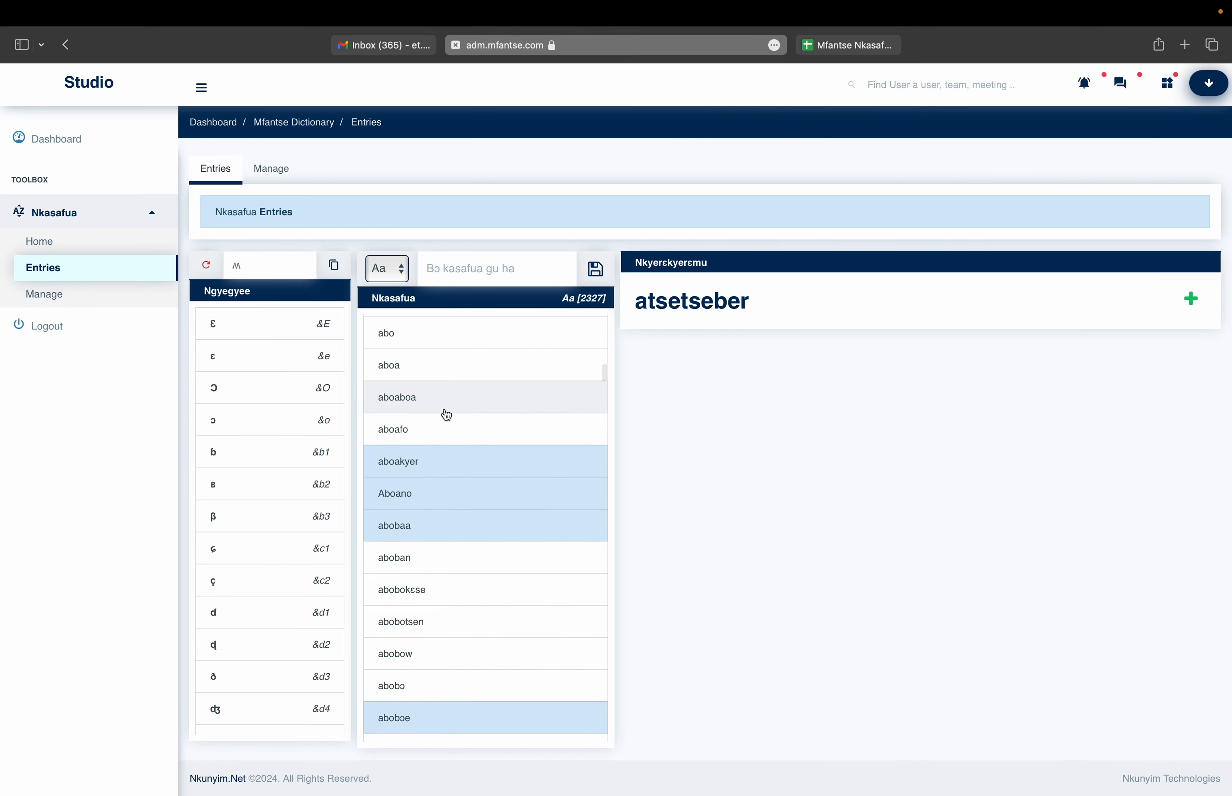
# Step: View the entries for the words aboa and aboakyer and look over the words that follow them
pyautogui.click(427, 370)
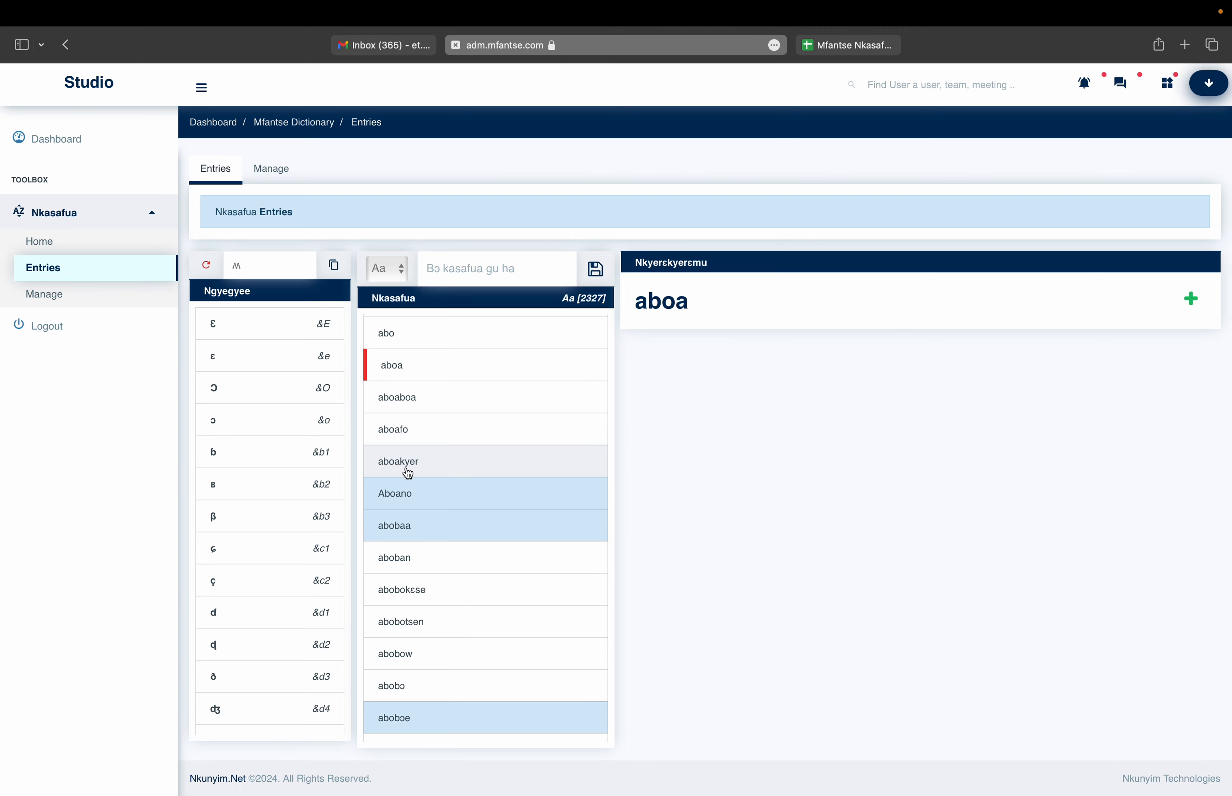
pyautogui.click(473, 464)
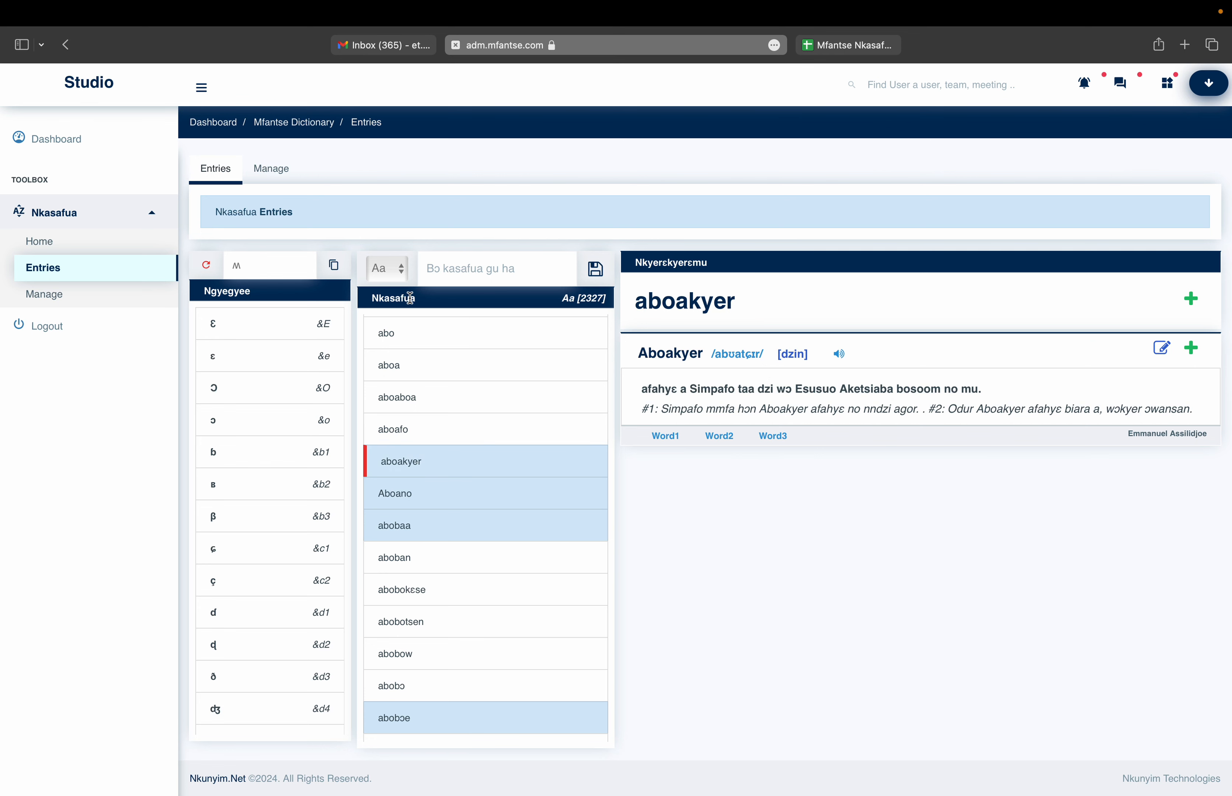
pyautogui.scroll(-5, 433, 509)
pyautogui.scroll(-2, 434, 509)
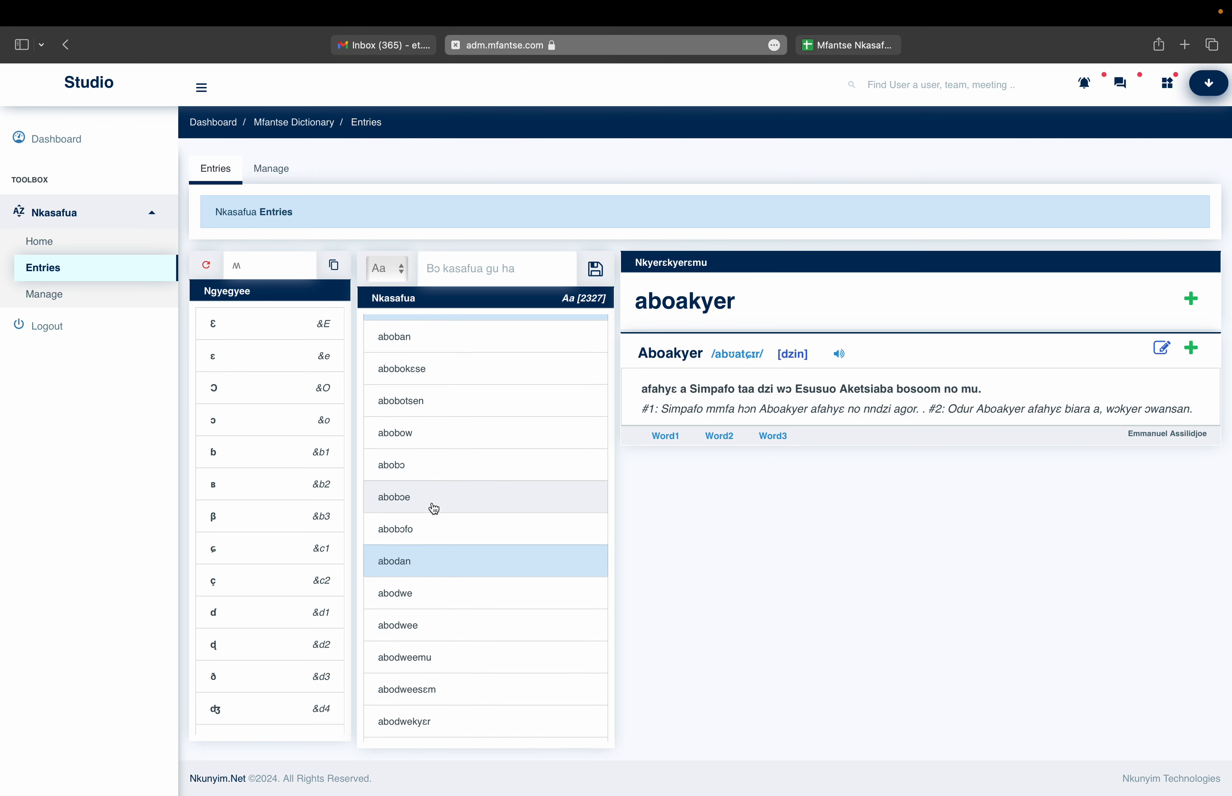
# Step: Filter the Nkasafua word list by the letter Ee and browse back towards its first words
pyautogui.click(397, 278)
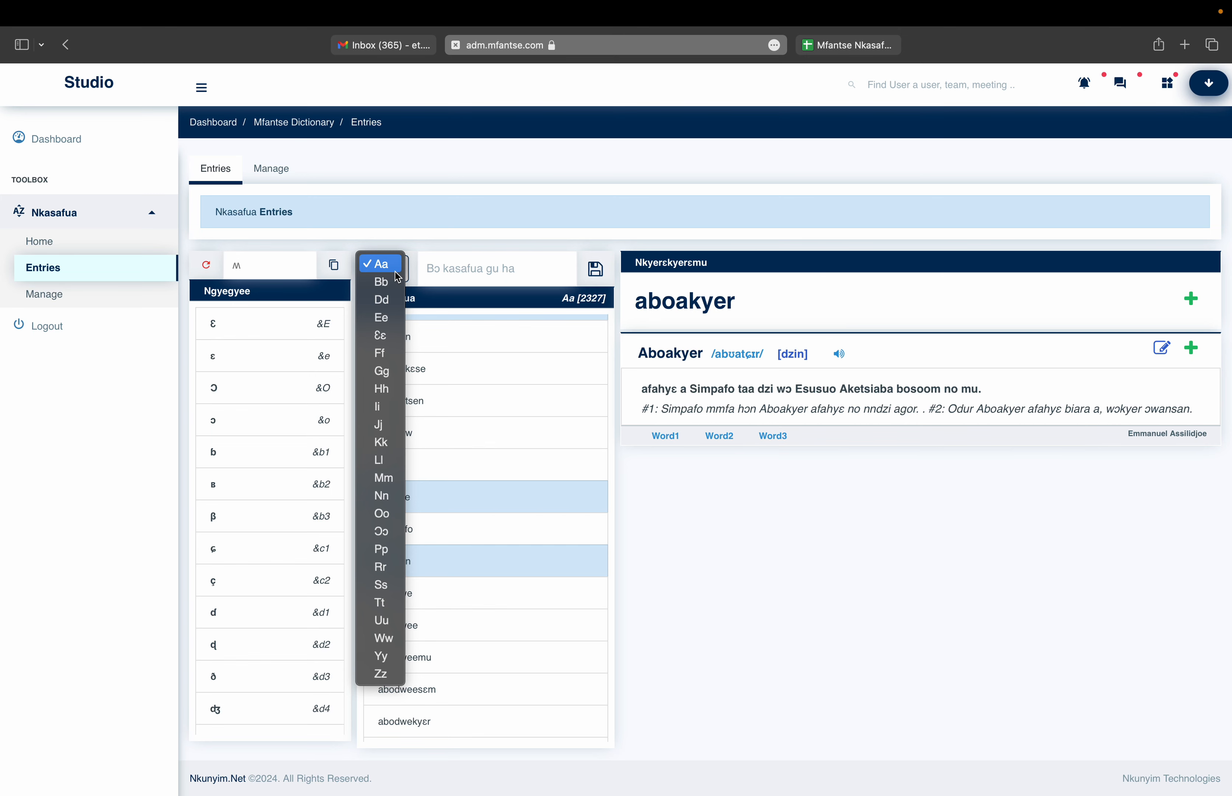
pyautogui.click(385, 318)
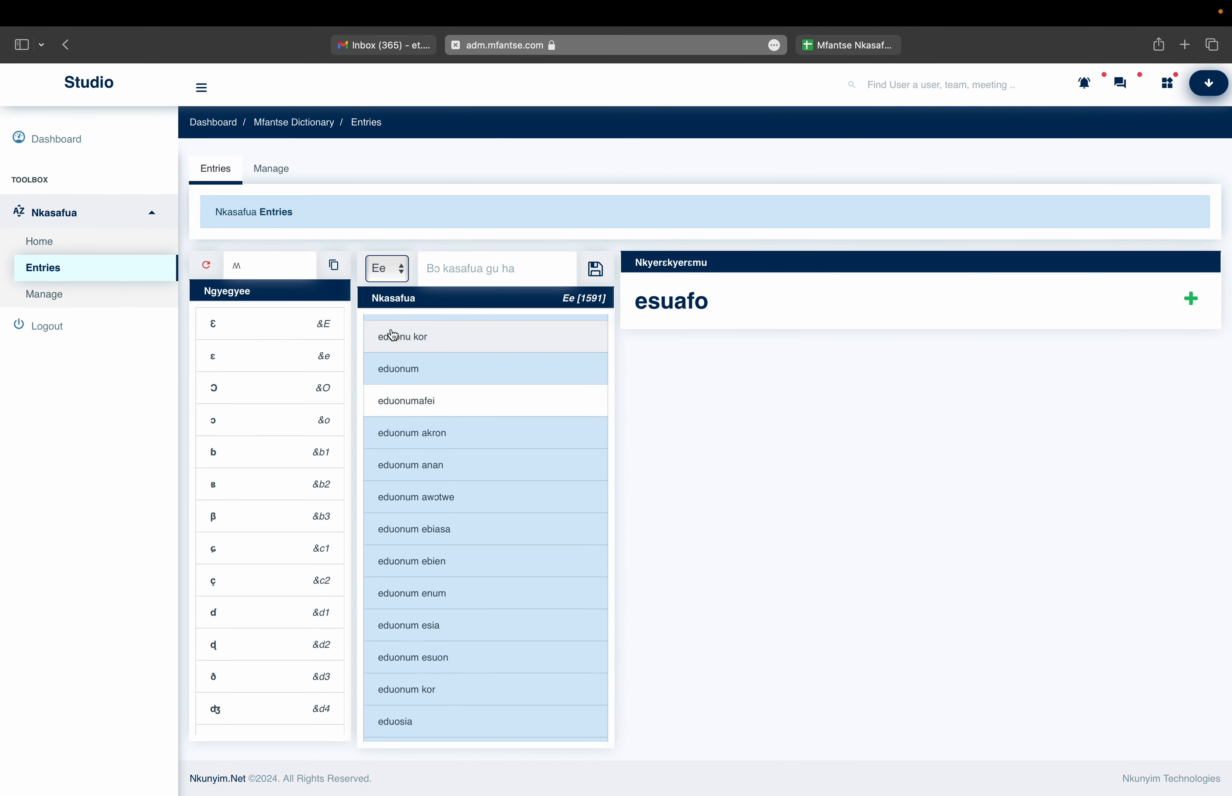
pyautogui.scroll(15, 411, 362)
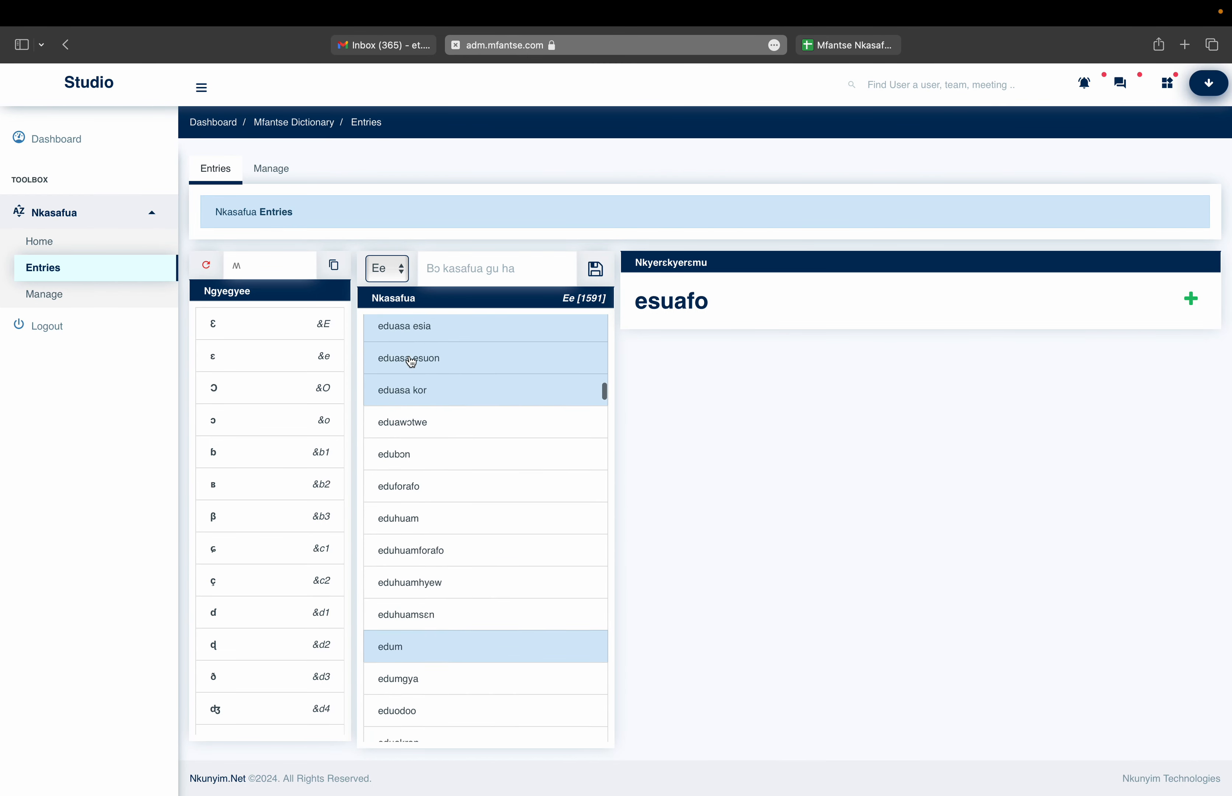
pyautogui.scroll(10, 411, 362)
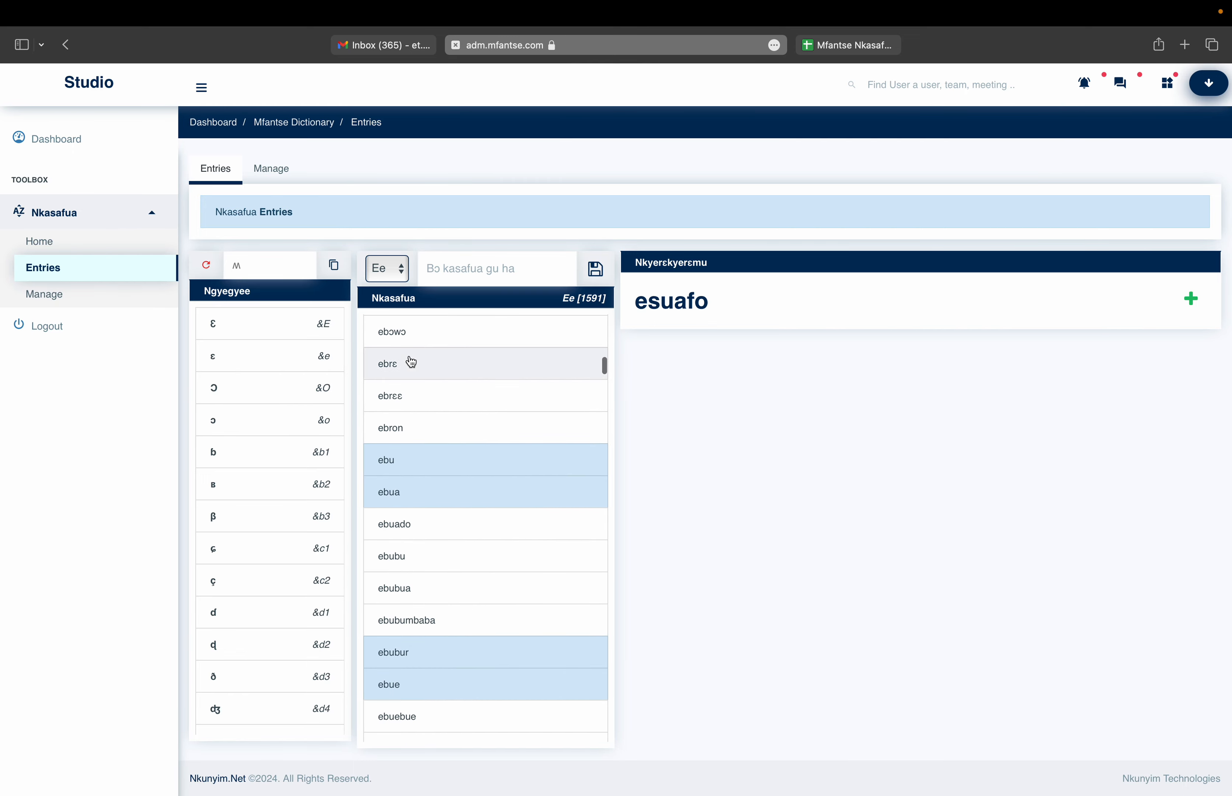
pyautogui.scroll(10, 411, 363)
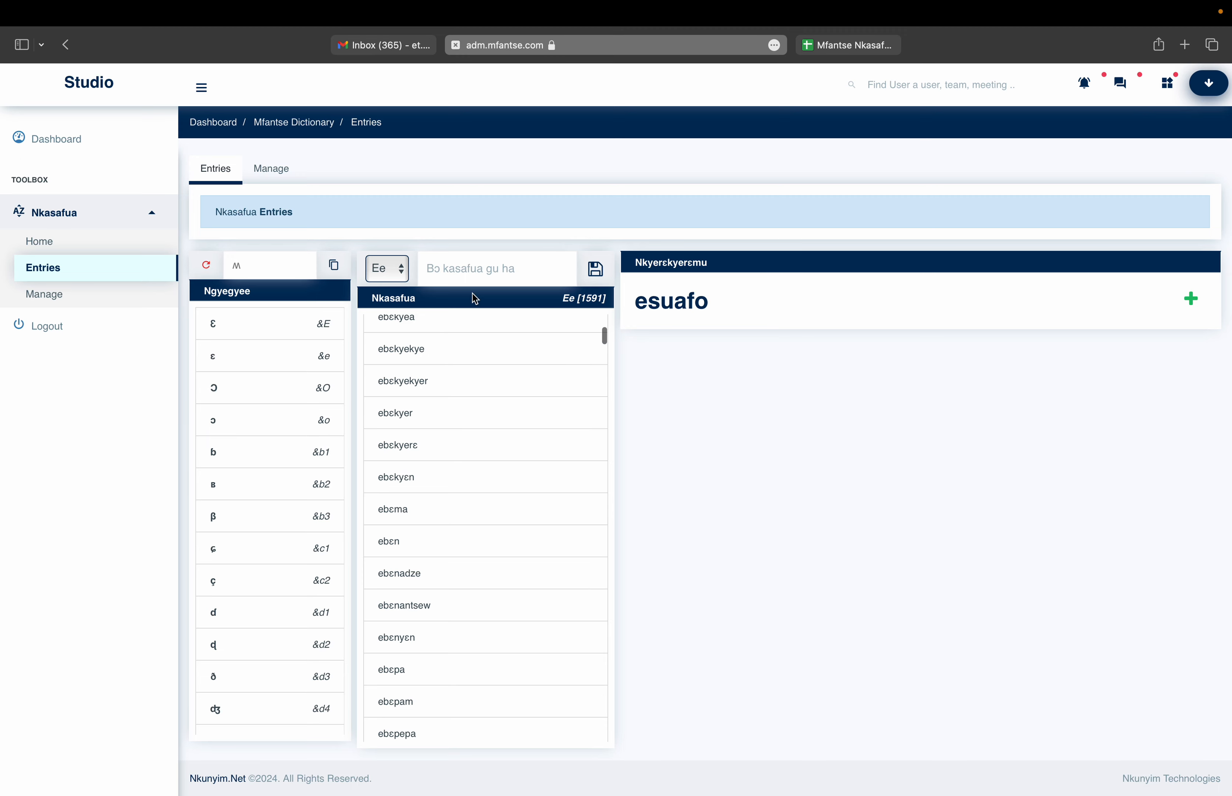
# Step: Search the Ee words for edzibanyi, narrowing the list progressively through edz, edziba, edziban and edzibany
pyautogui.click(475, 272)
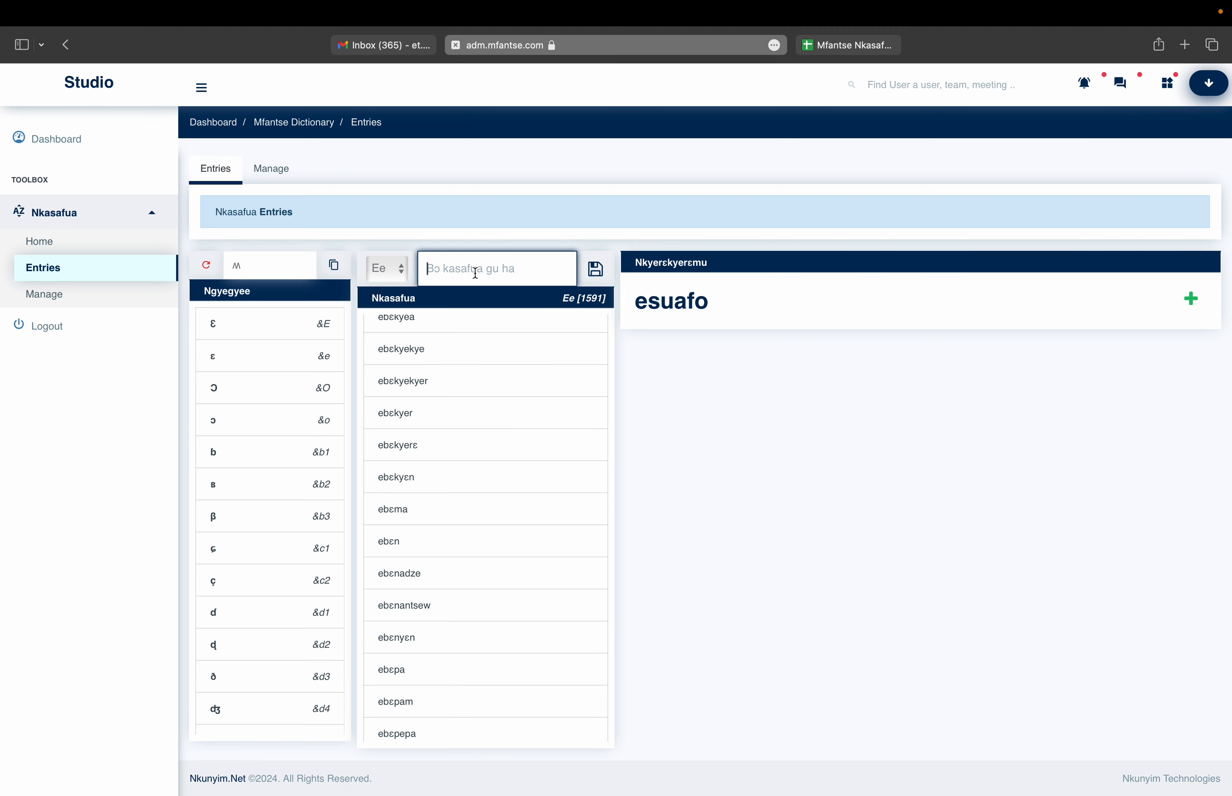
pyautogui.write('edz')
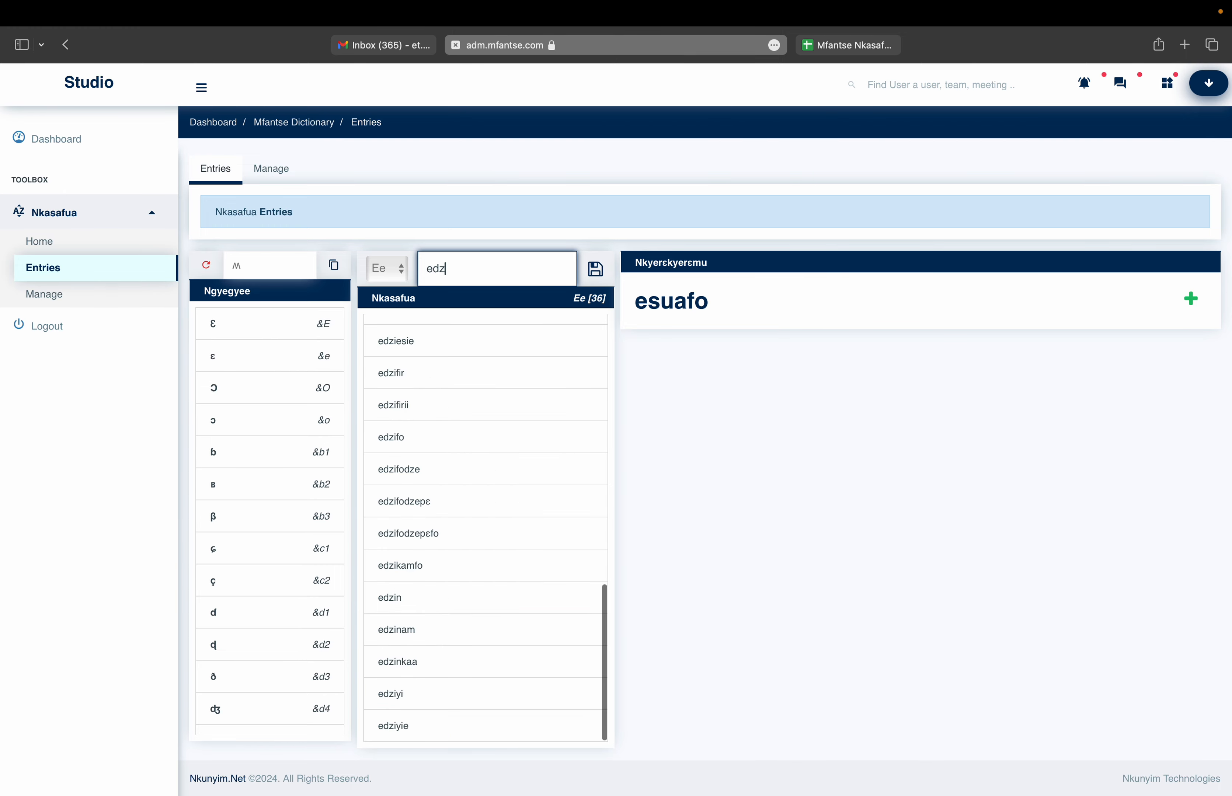
pyautogui.write('iba')
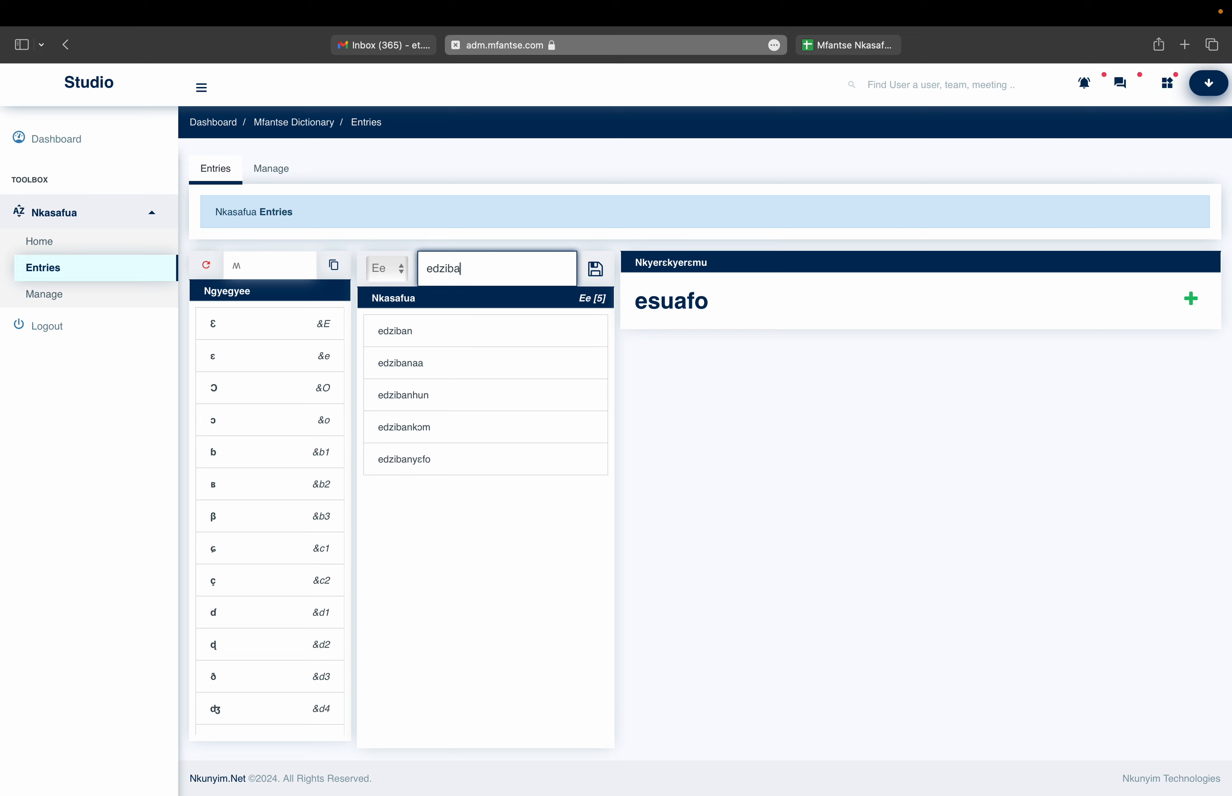
pyautogui.write('n')
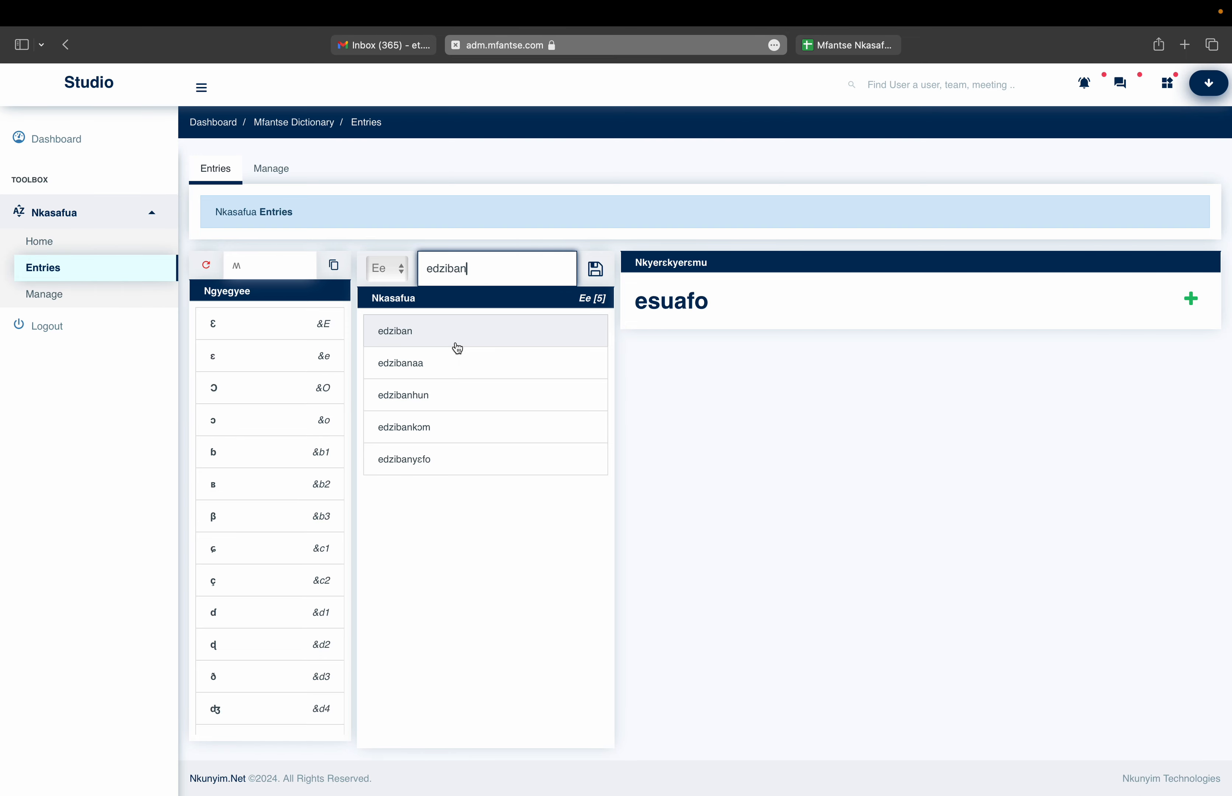
pyautogui.write('y')
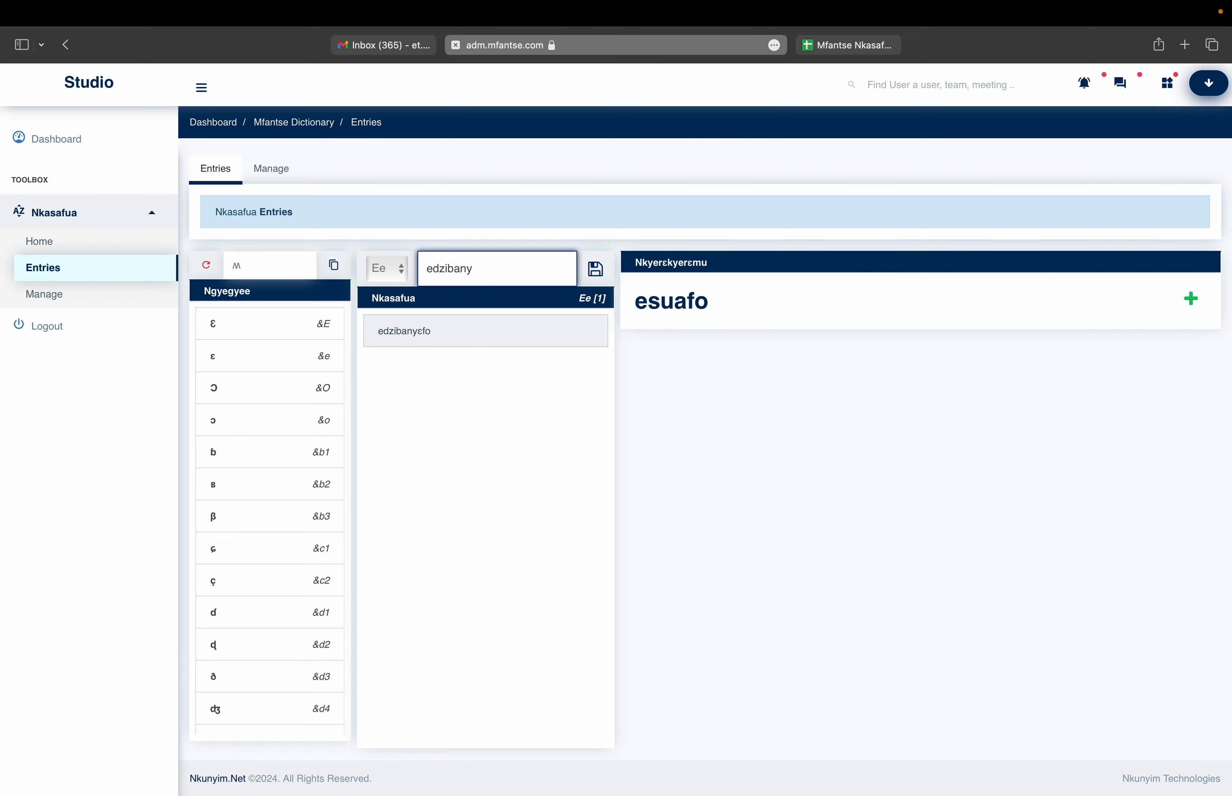
pyautogui.write('i')
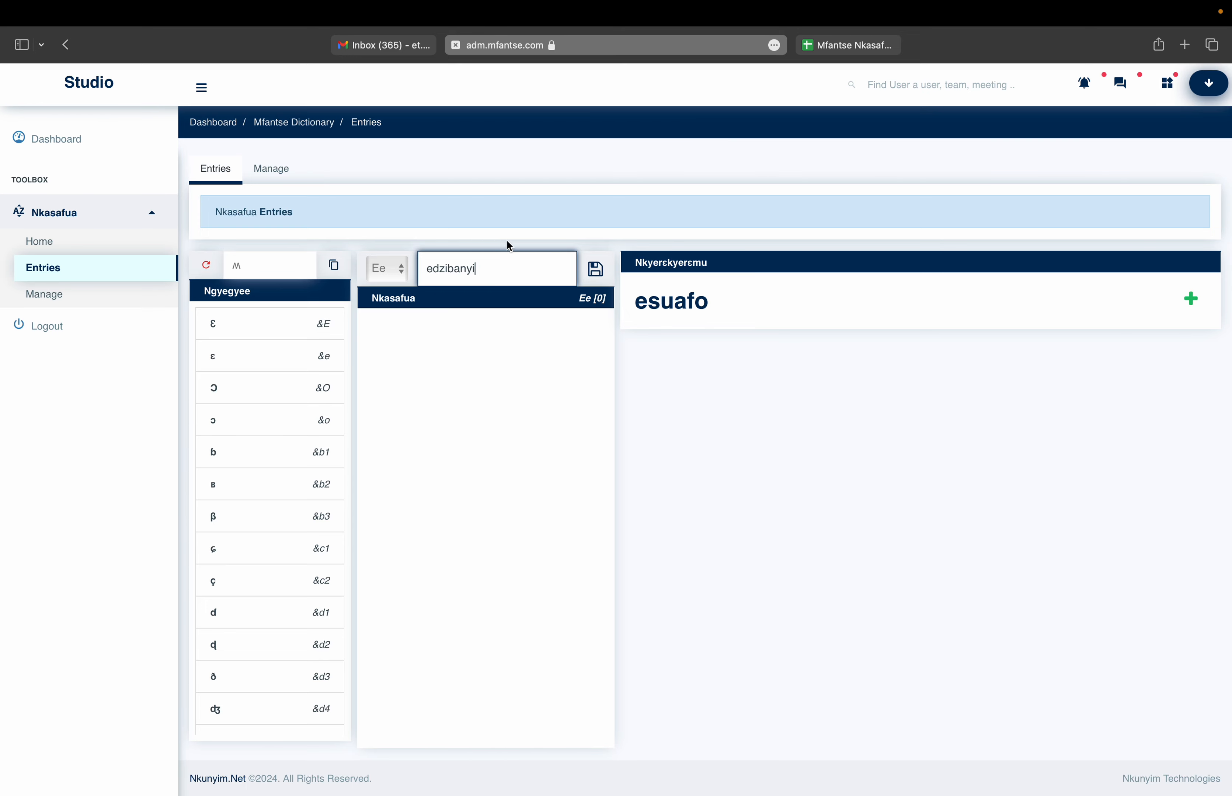
# Step: Save edzibanyi as a new Mfantse word, declining the first confirmation with Oho and accepting the second with Nyew
pyautogui.click(596, 270)
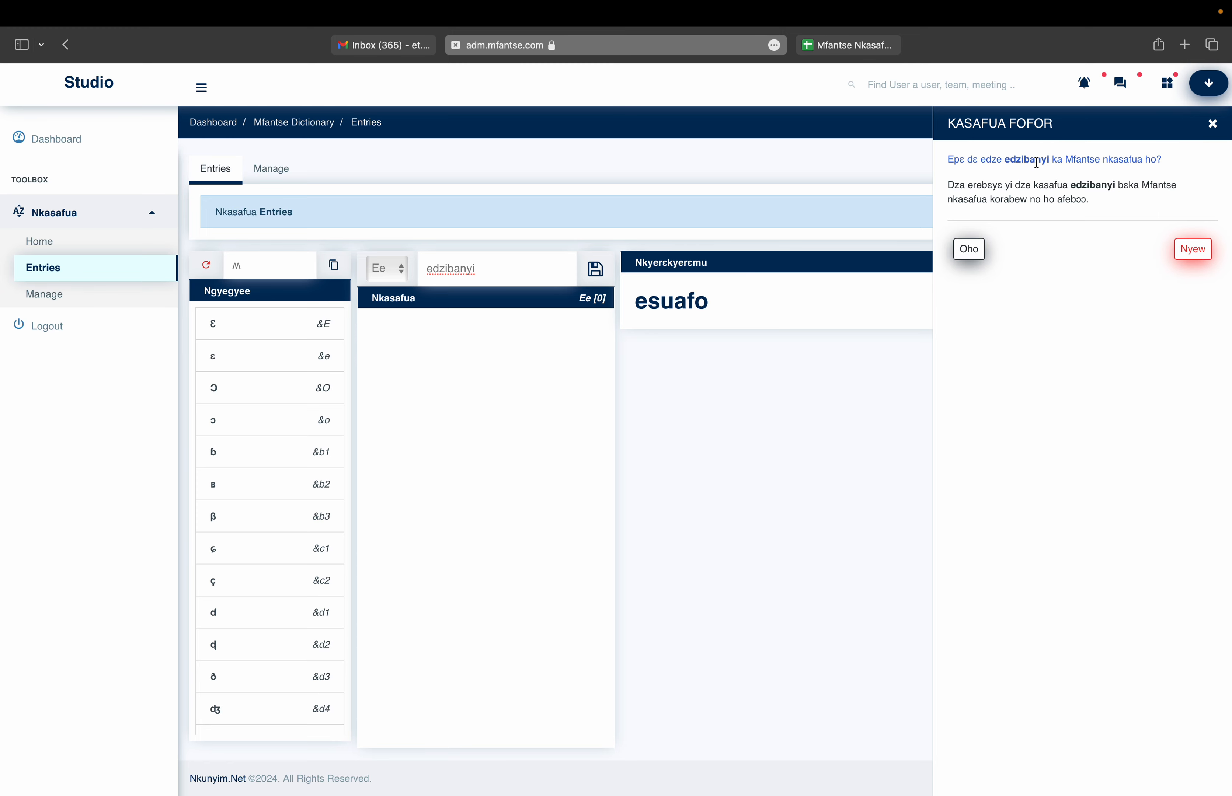
pyautogui.click(980, 250)
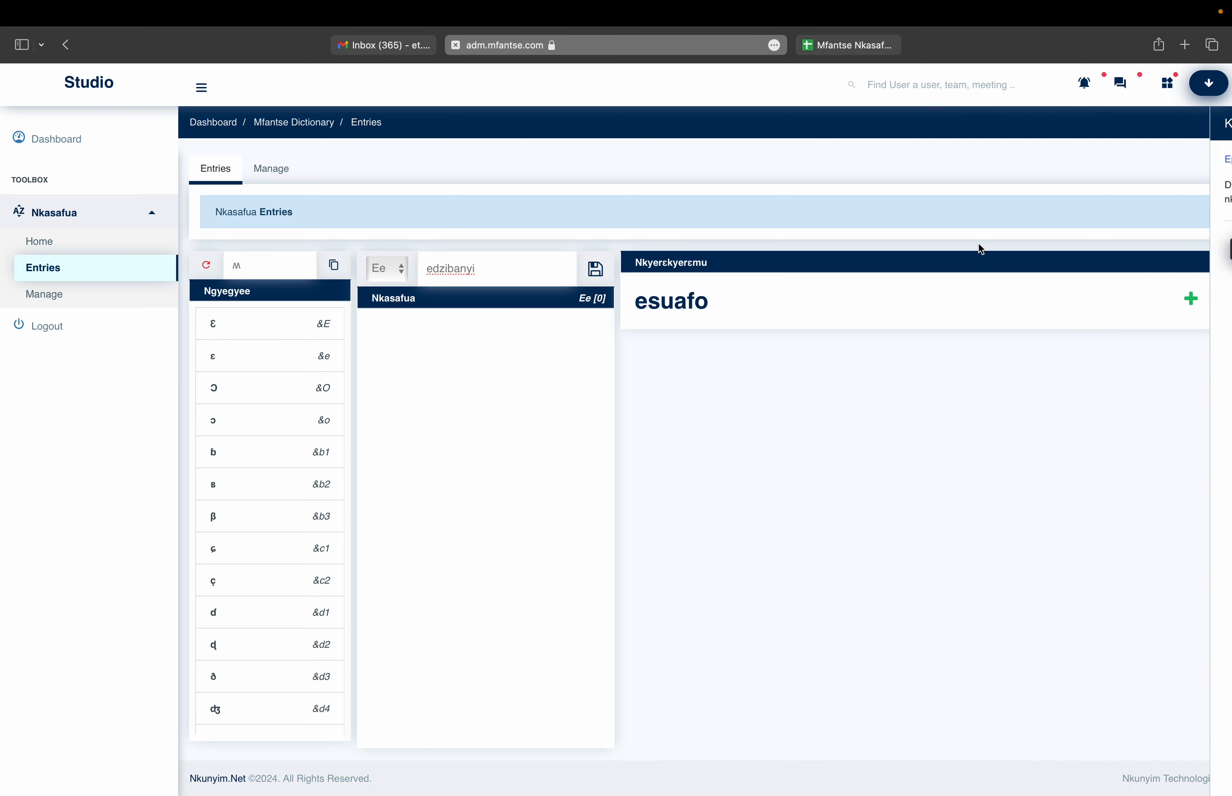
pyautogui.click(596, 271)
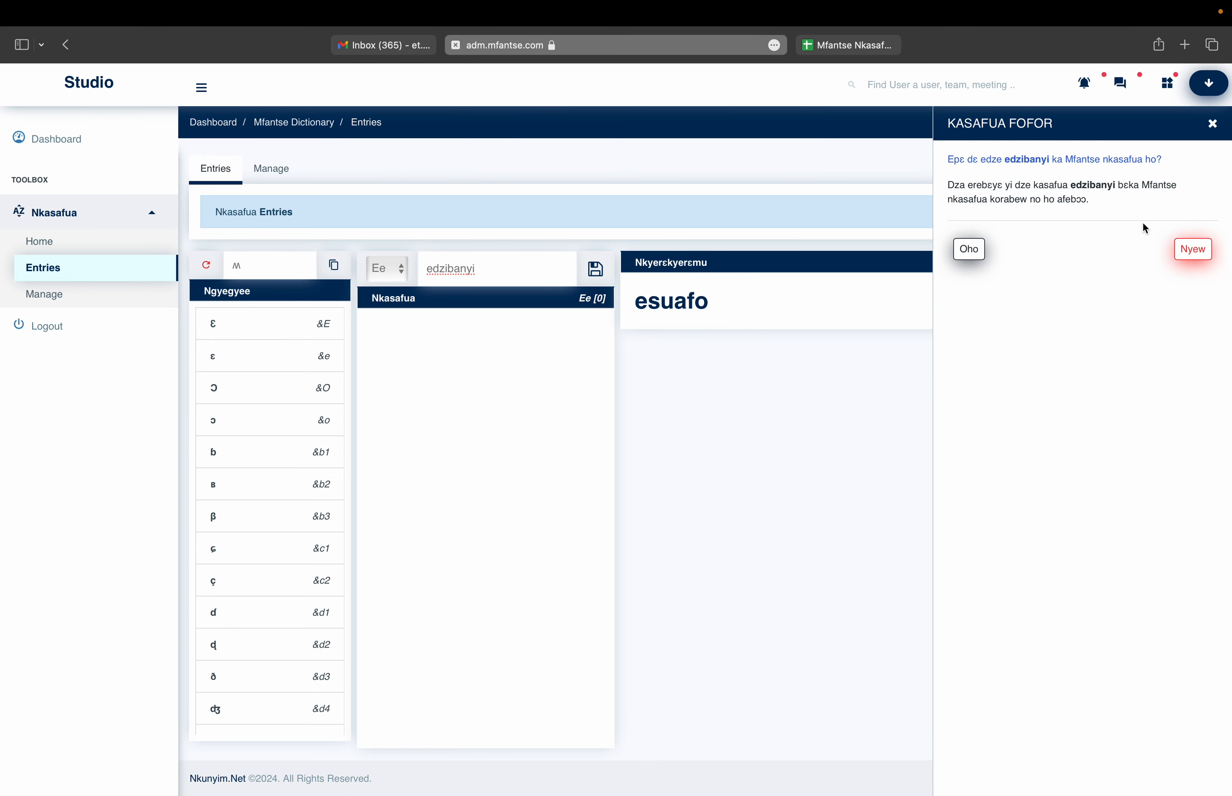
pyautogui.click(1195, 250)
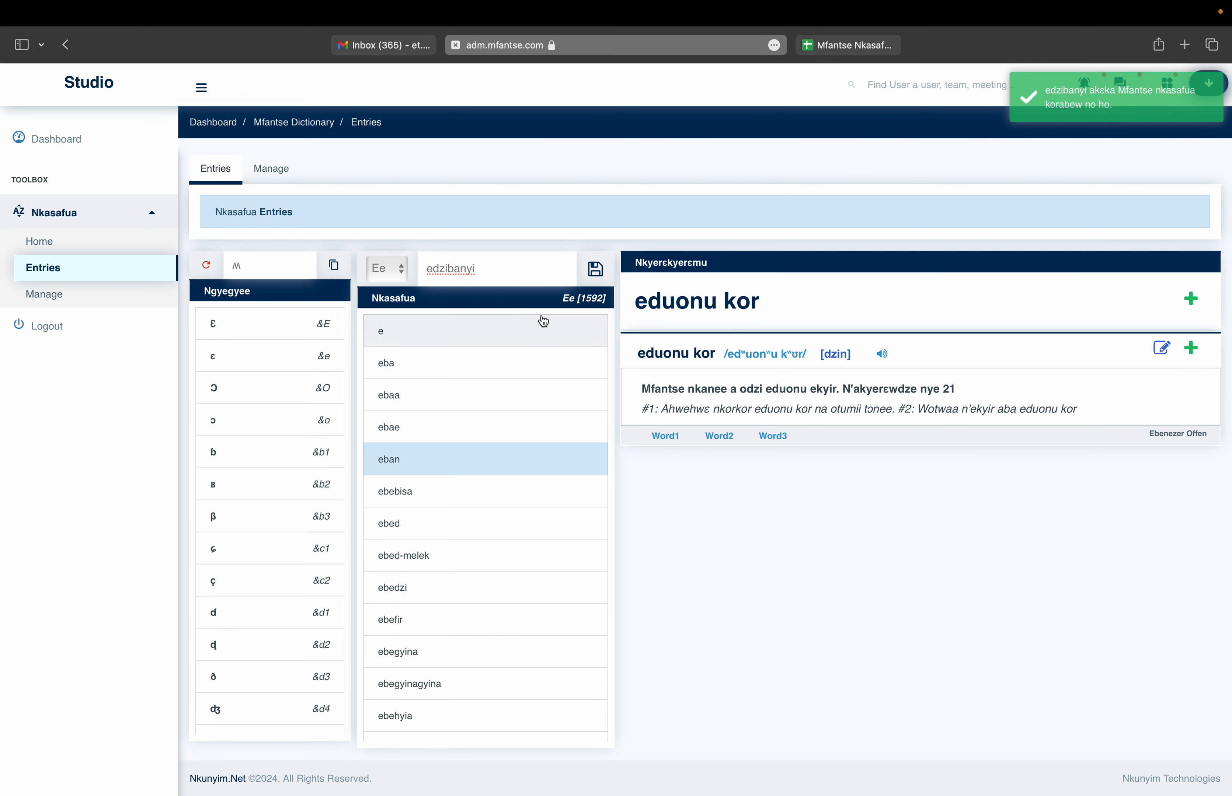
# Step: Shorten the word search to edzibany and open the newly added word edzibanyi
pyautogui.click(494, 273)
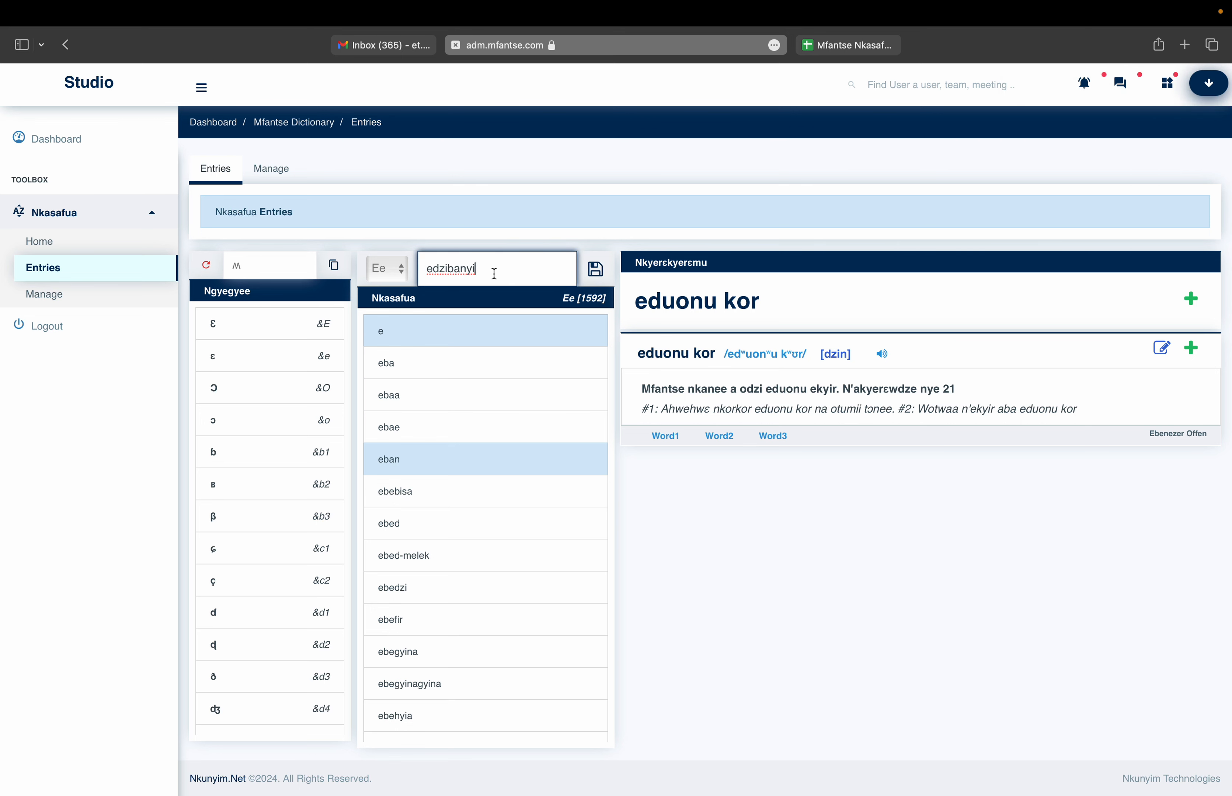
pyautogui.press('BackSpace')
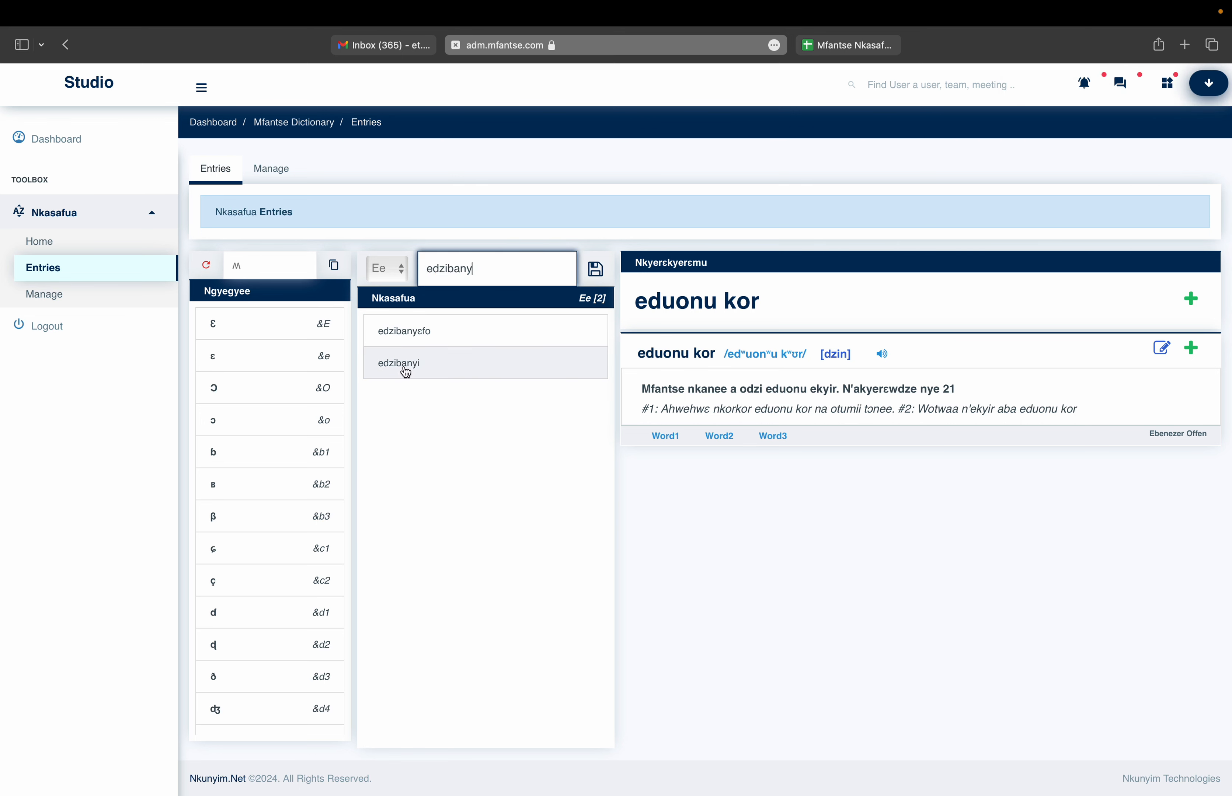
pyautogui.click(447, 367)
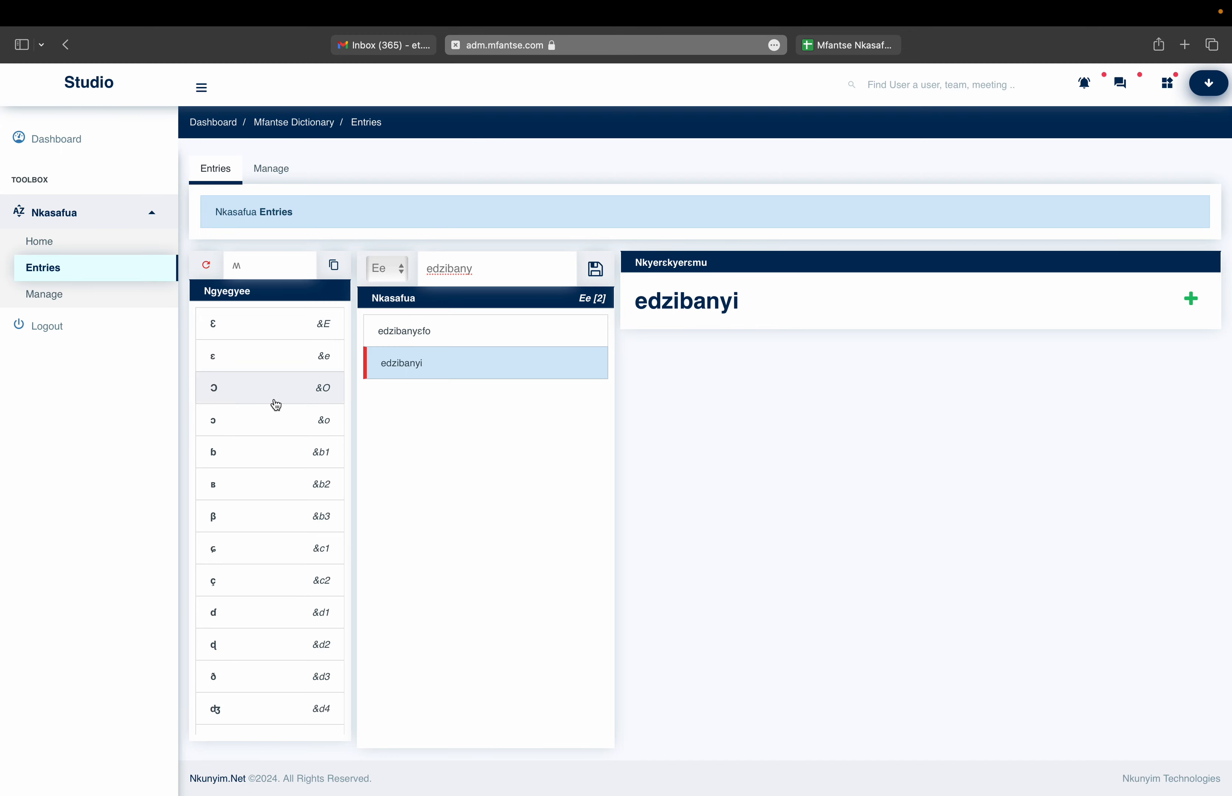
# Step: Open a new entry form for edzibanyi and look through the Ngyegyee list of phonetic symbols down to its end
pyautogui.scroll(-10, 276, 405)
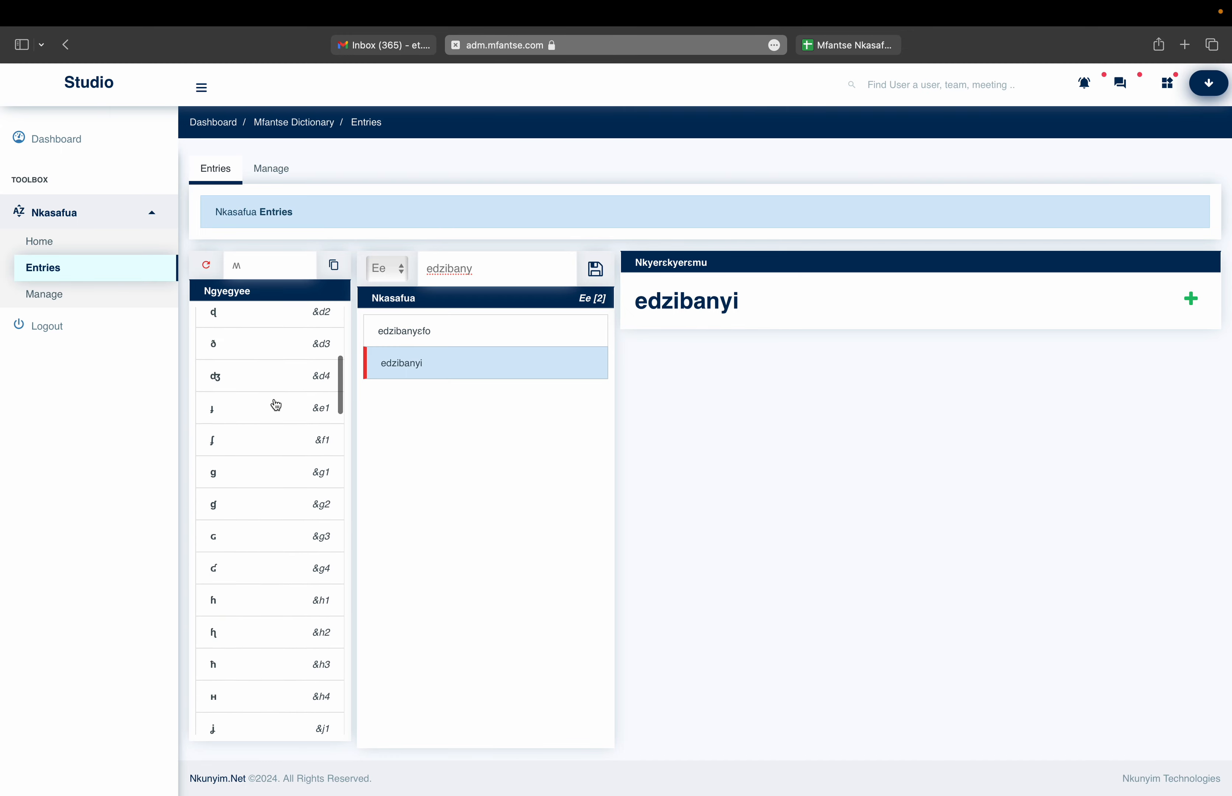
pyautogui.scroll(-3, 275, 405)
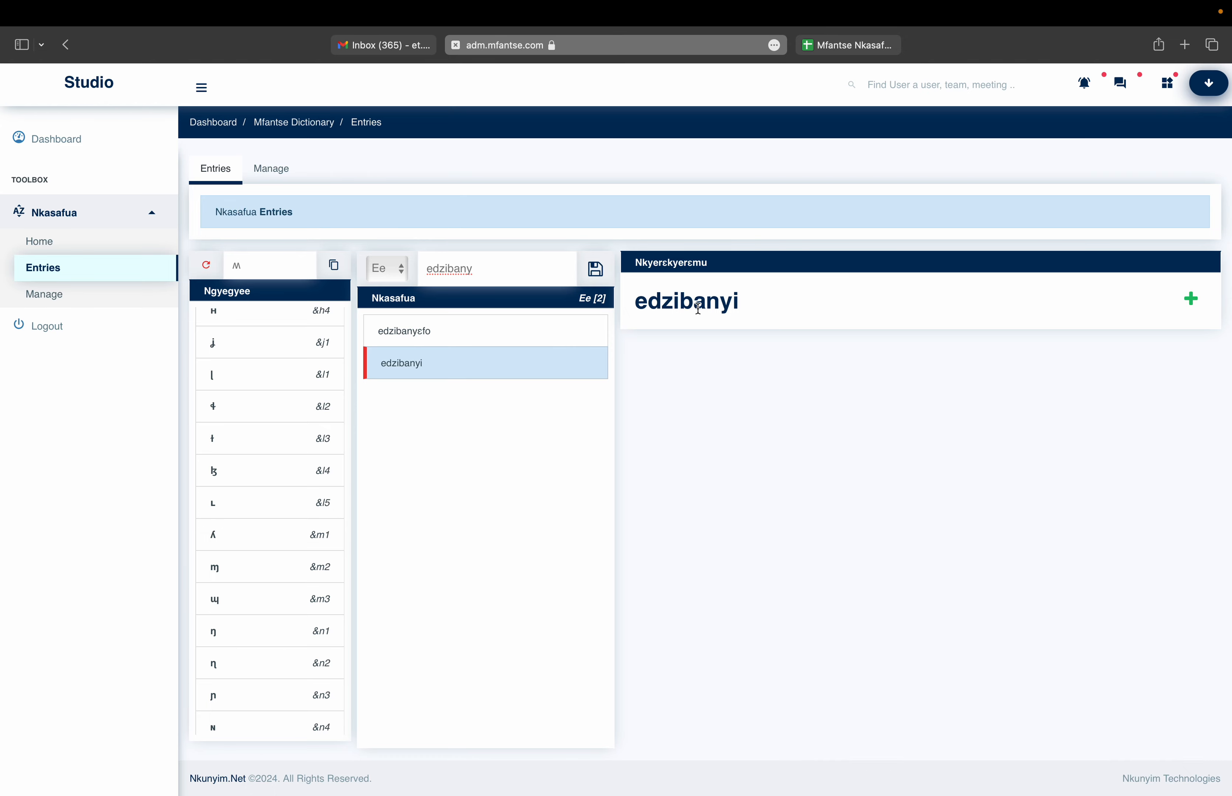
pyautogui.click(1191, 300)
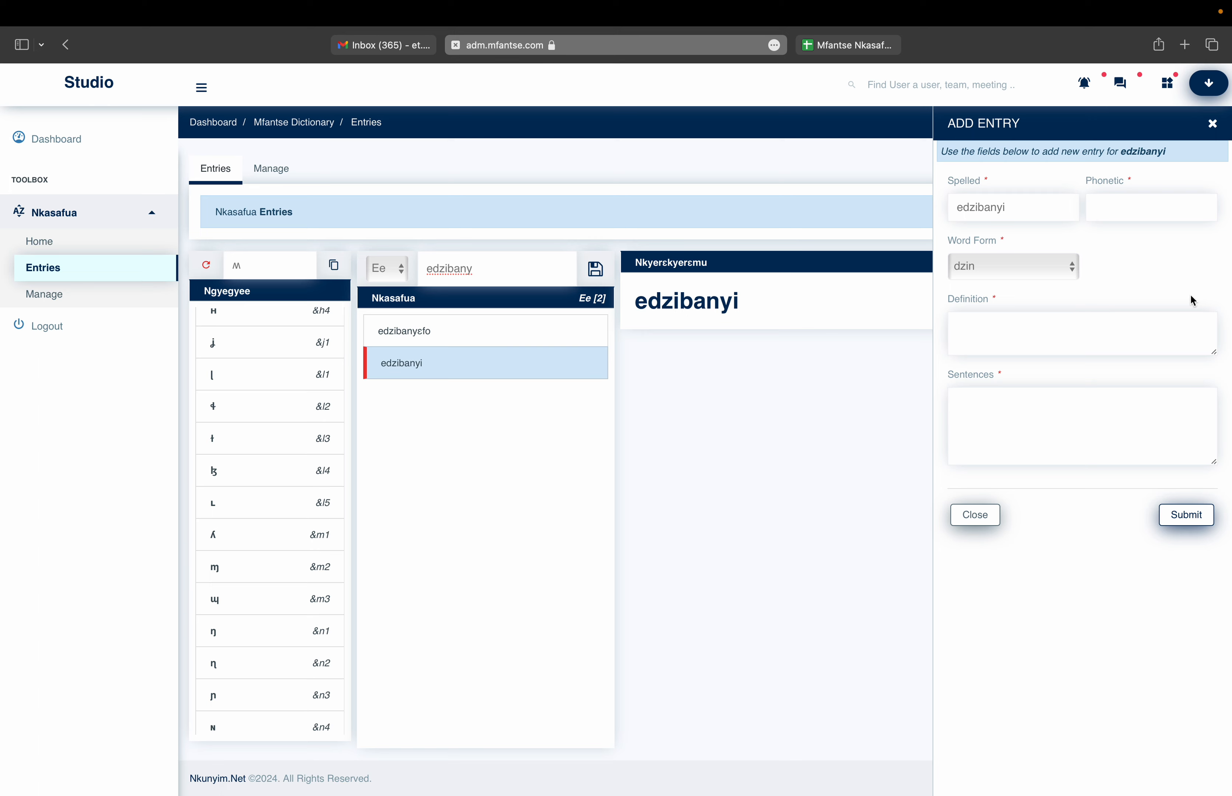
pyautogui.click(1123, 208)
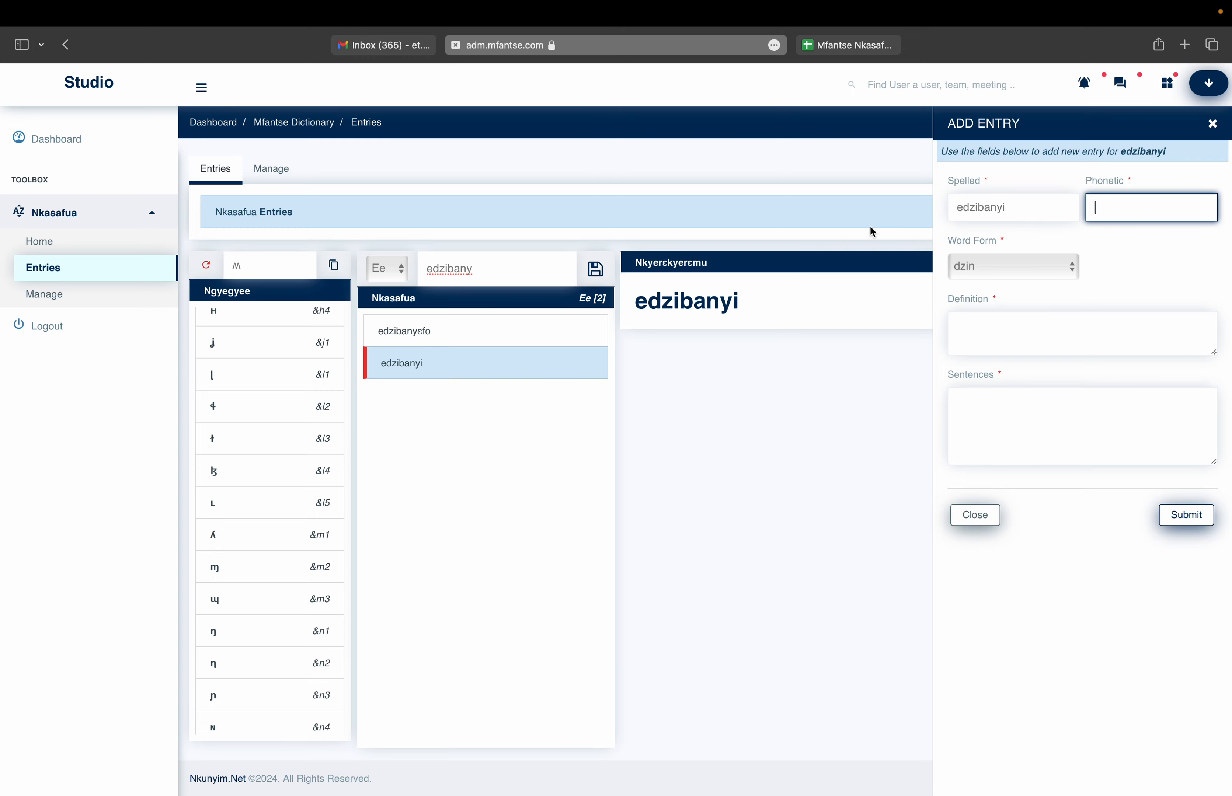
pyautogui.scroll(5, 288, 342)
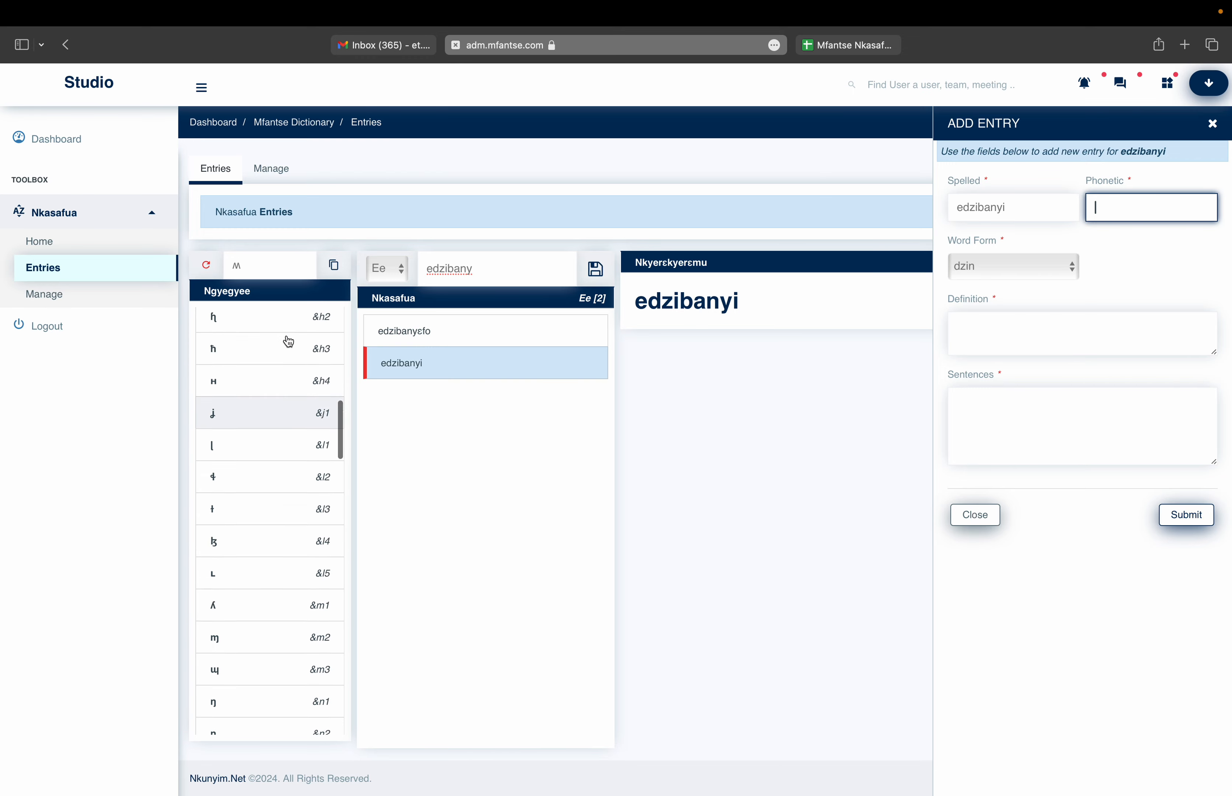
pyautogui.scroll(10, 288, 342)
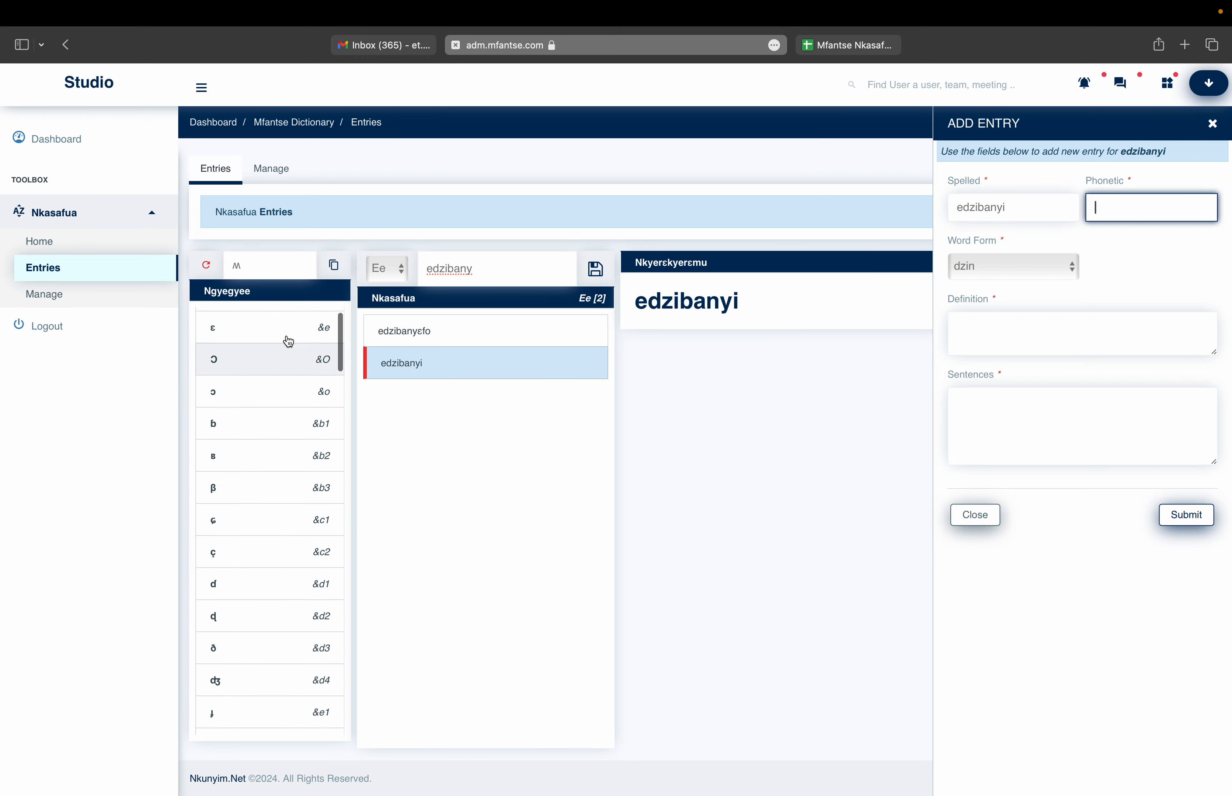
pyautogui.scroll(-15, 288, 342)
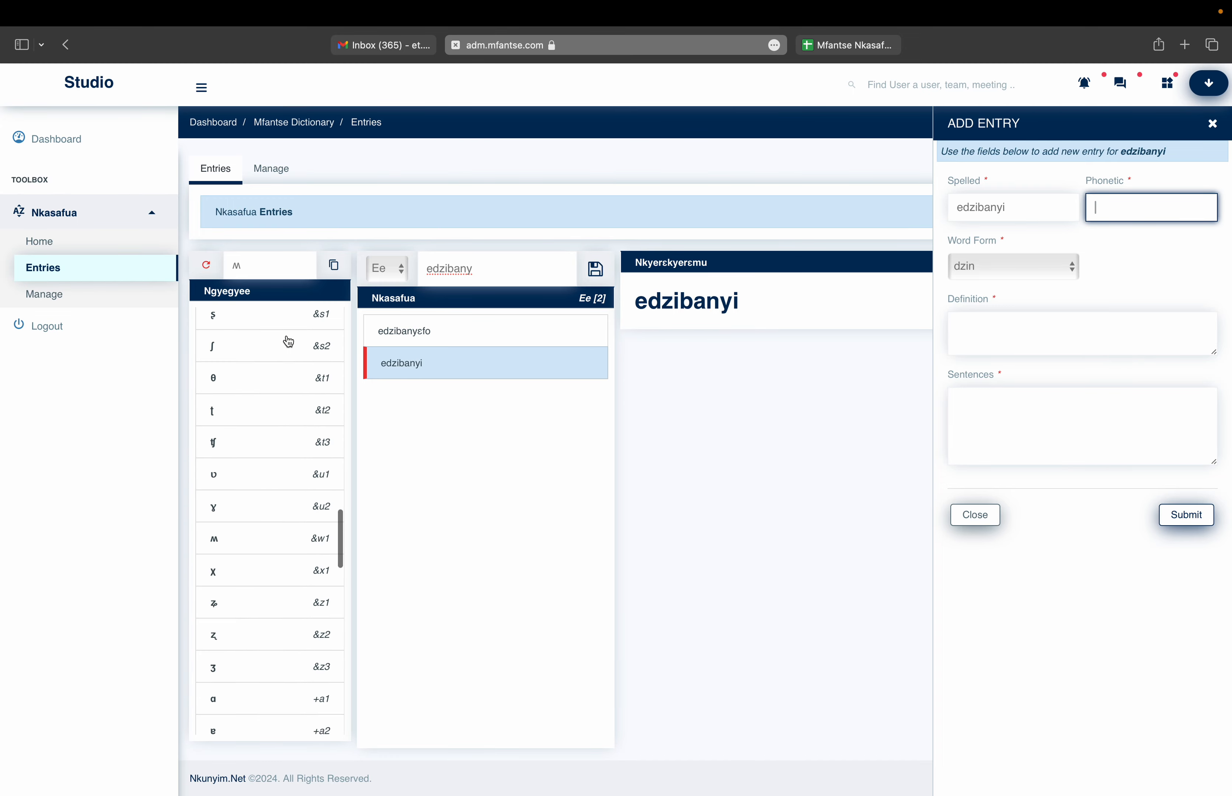
pyautogui.scroll(-5, 288, 342)
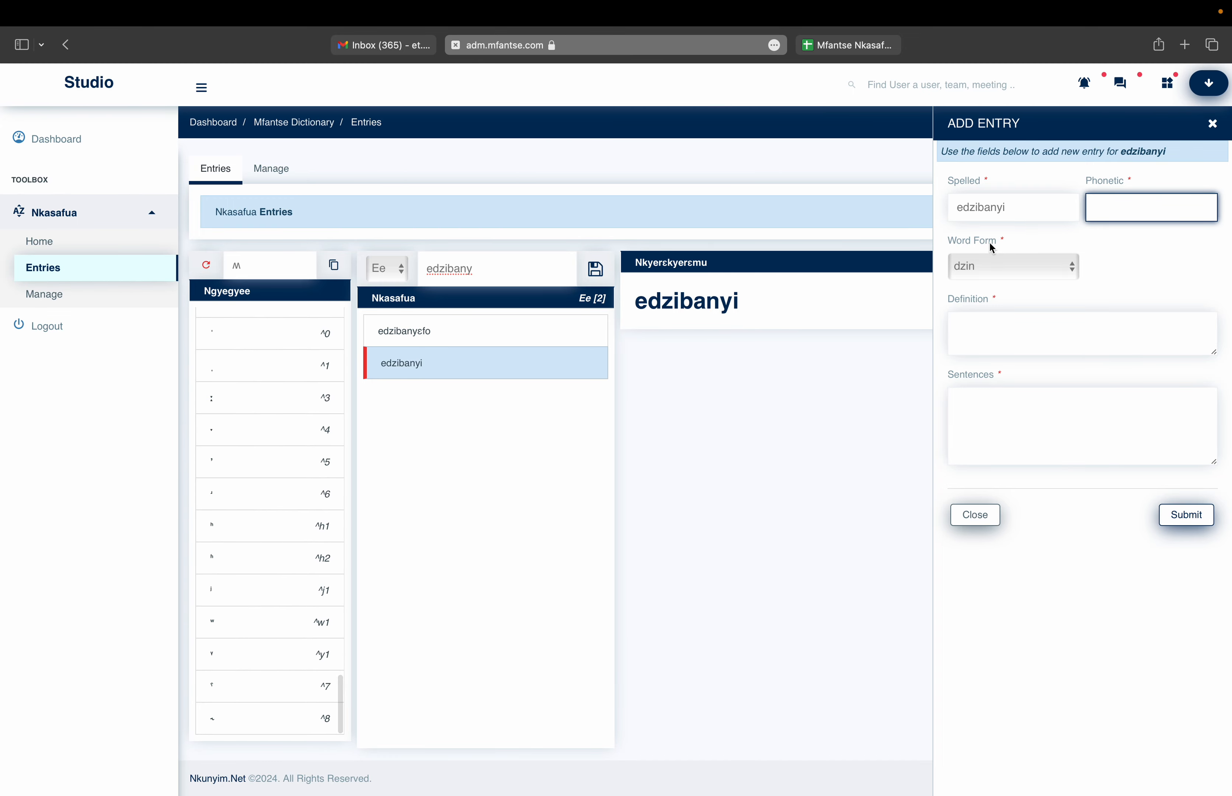
# Step: Set the word form of the edzibanyi entry to nyɛe and look over the available verb tenses, leaving daa selected
pyautogui.click(991, 275)
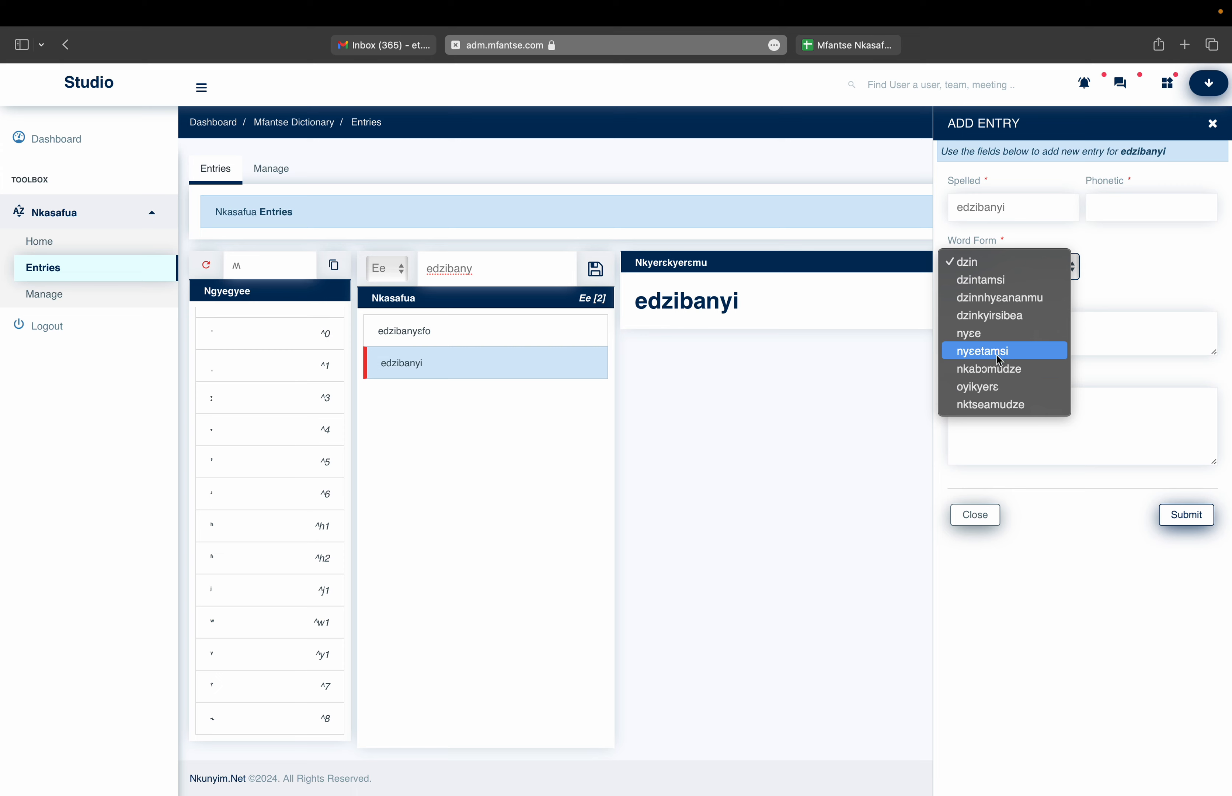
pyautogui.click(1122, 278)
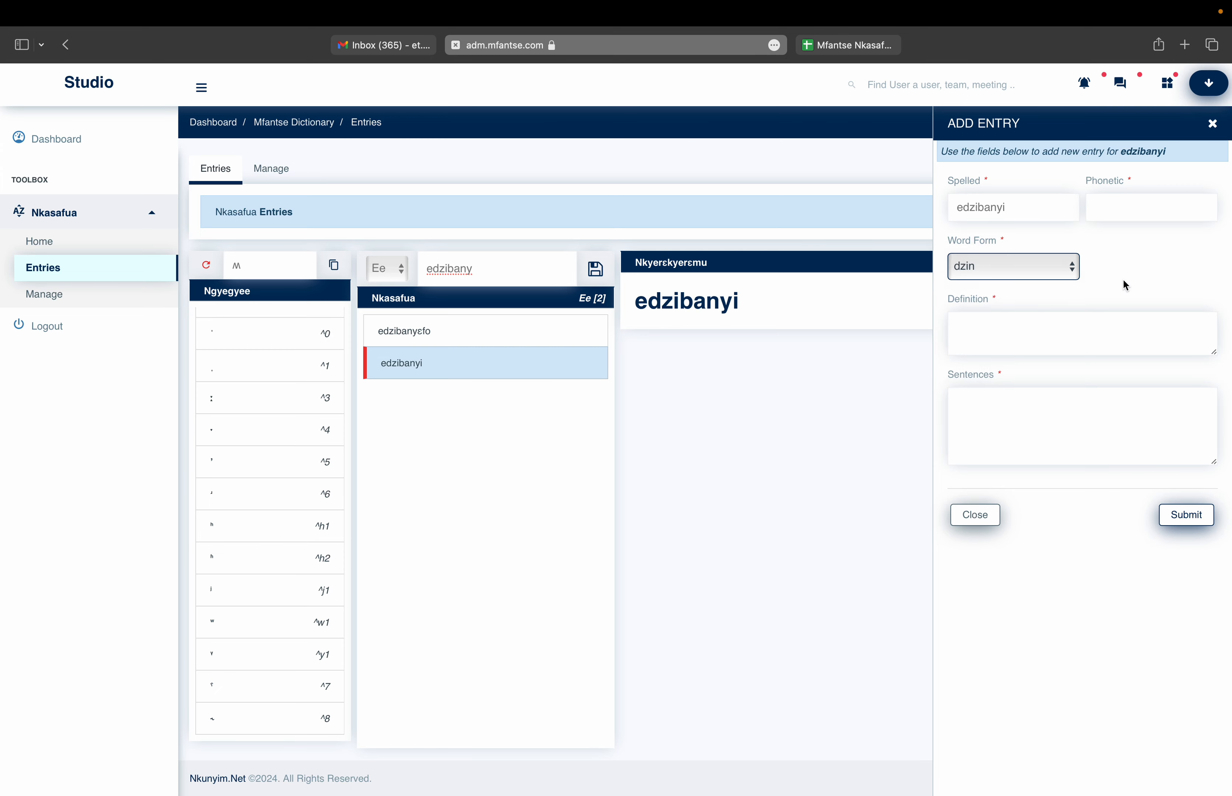
pyautogui.click(1038, 270)
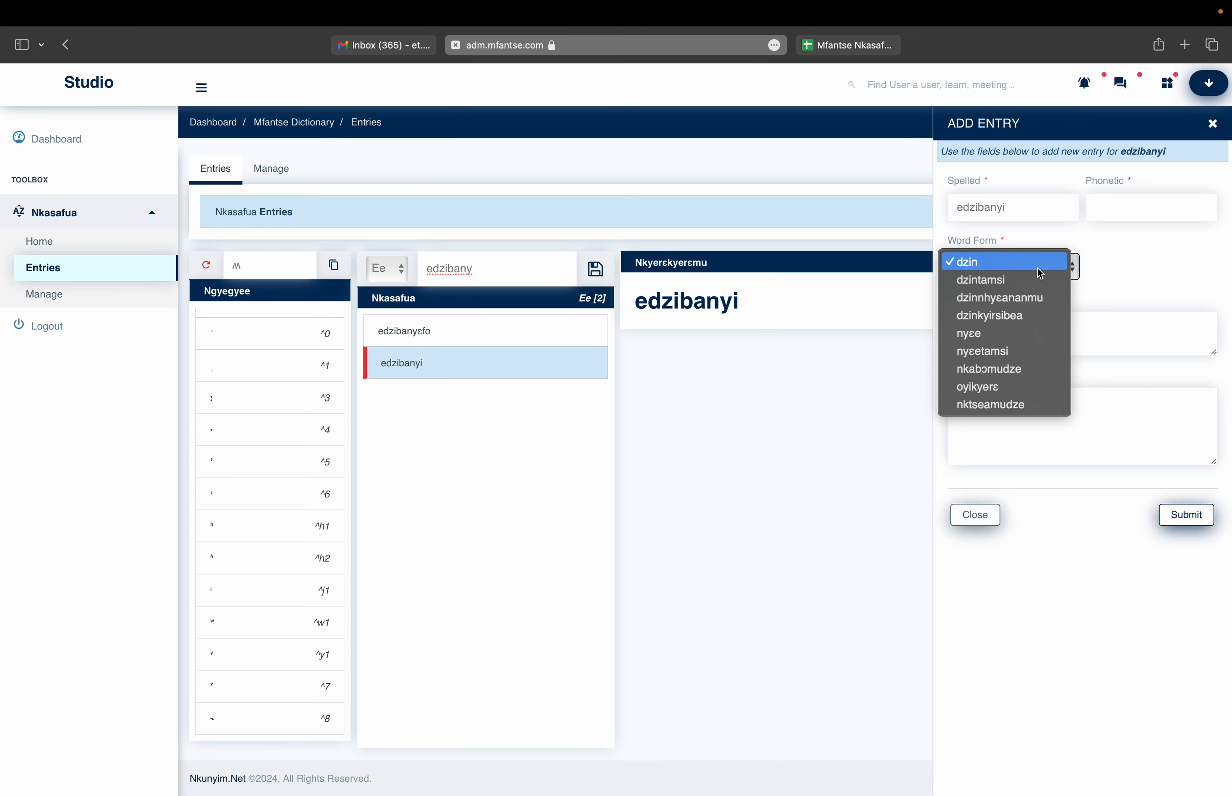
pyautogui.click(980, 336)
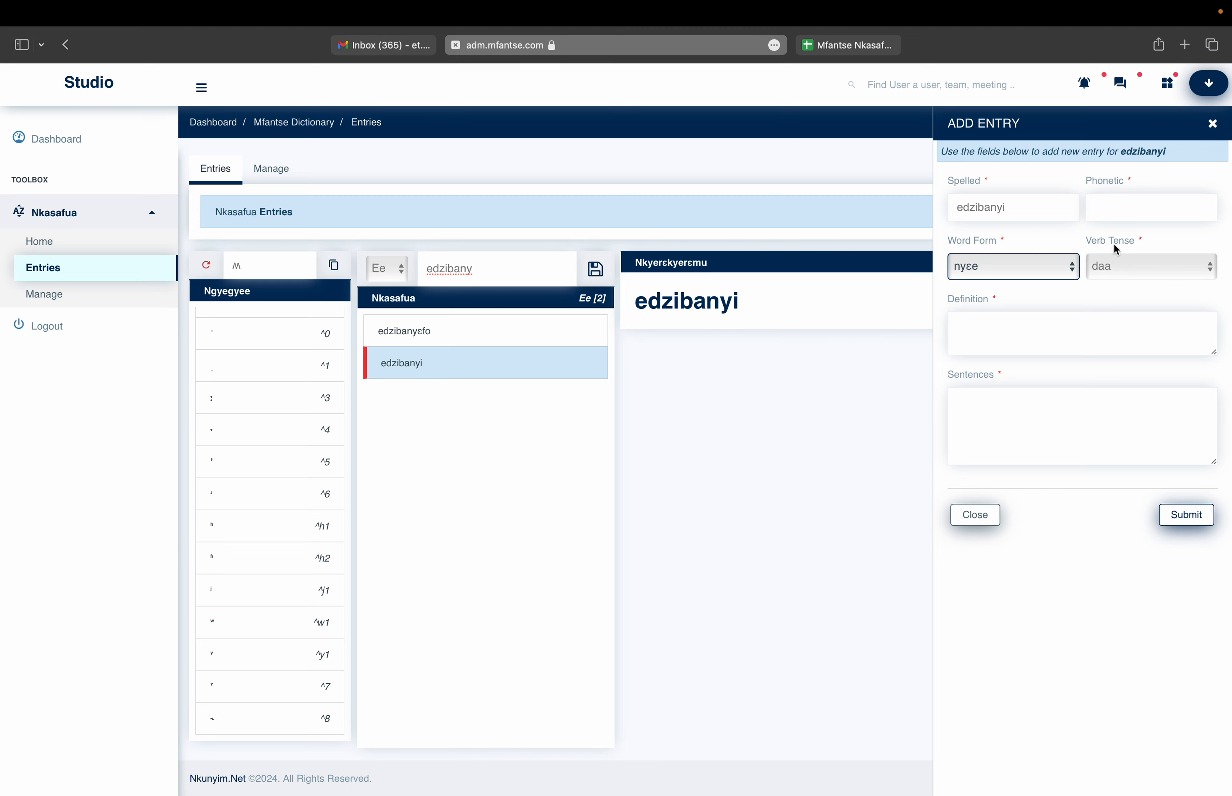
pyautogui.click(1120, 267)
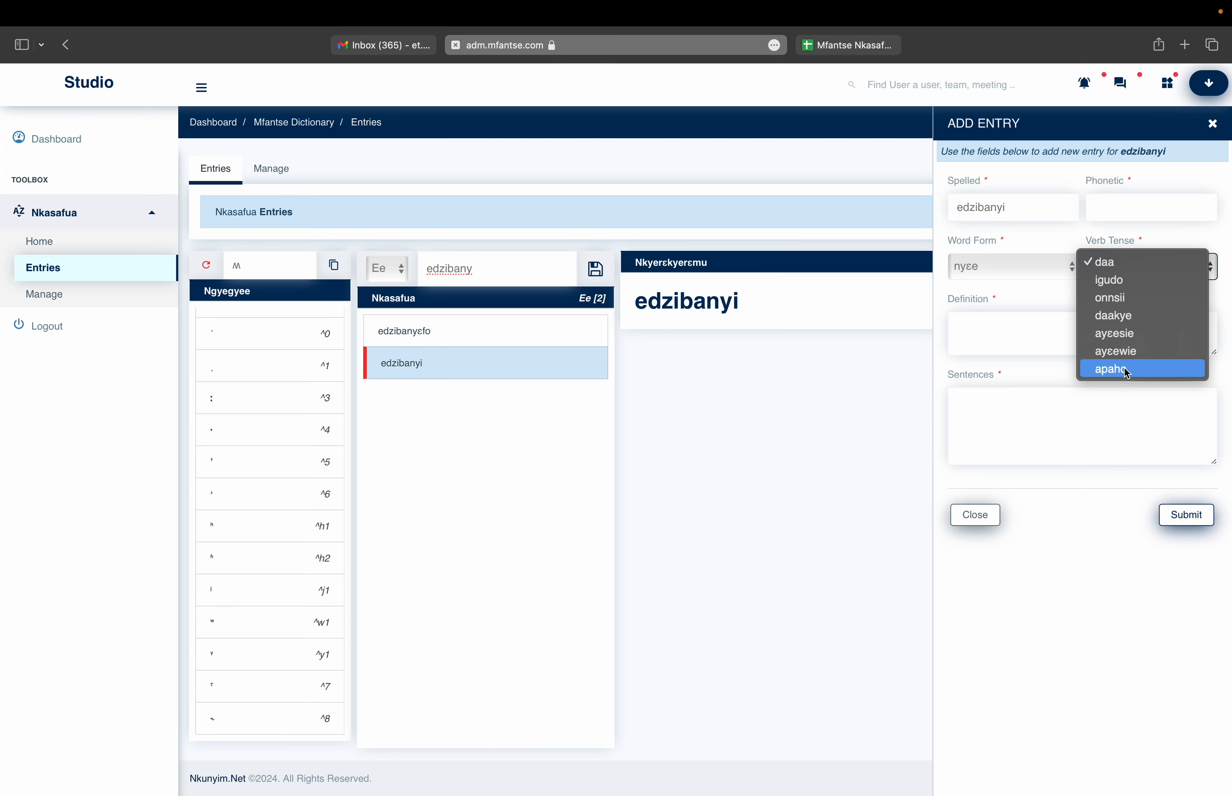
pyautogui.click(999, 331)
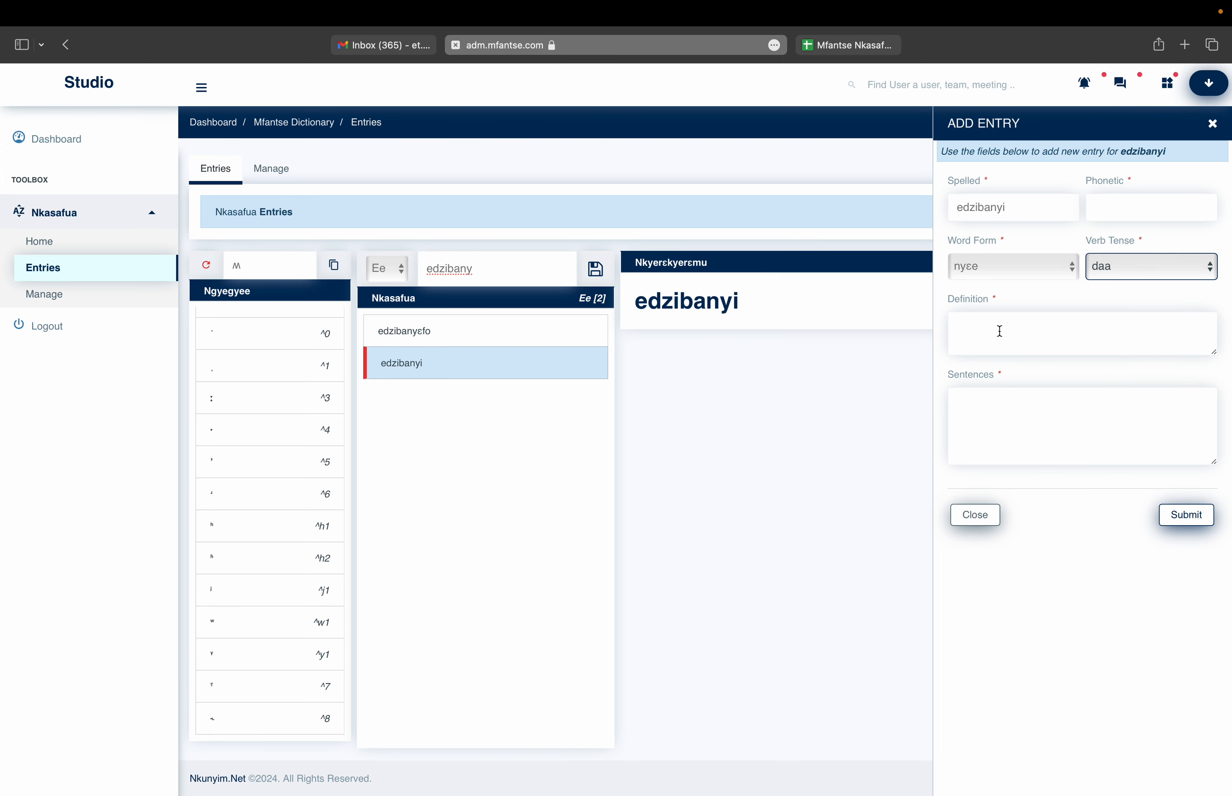
# Step: Enter two numbered example sentences for edzibanyi, "1. Edzibanyi no ada." and a second one ending in "maame nyim edzibanyi bi."
pyautogui.click(999, 330)
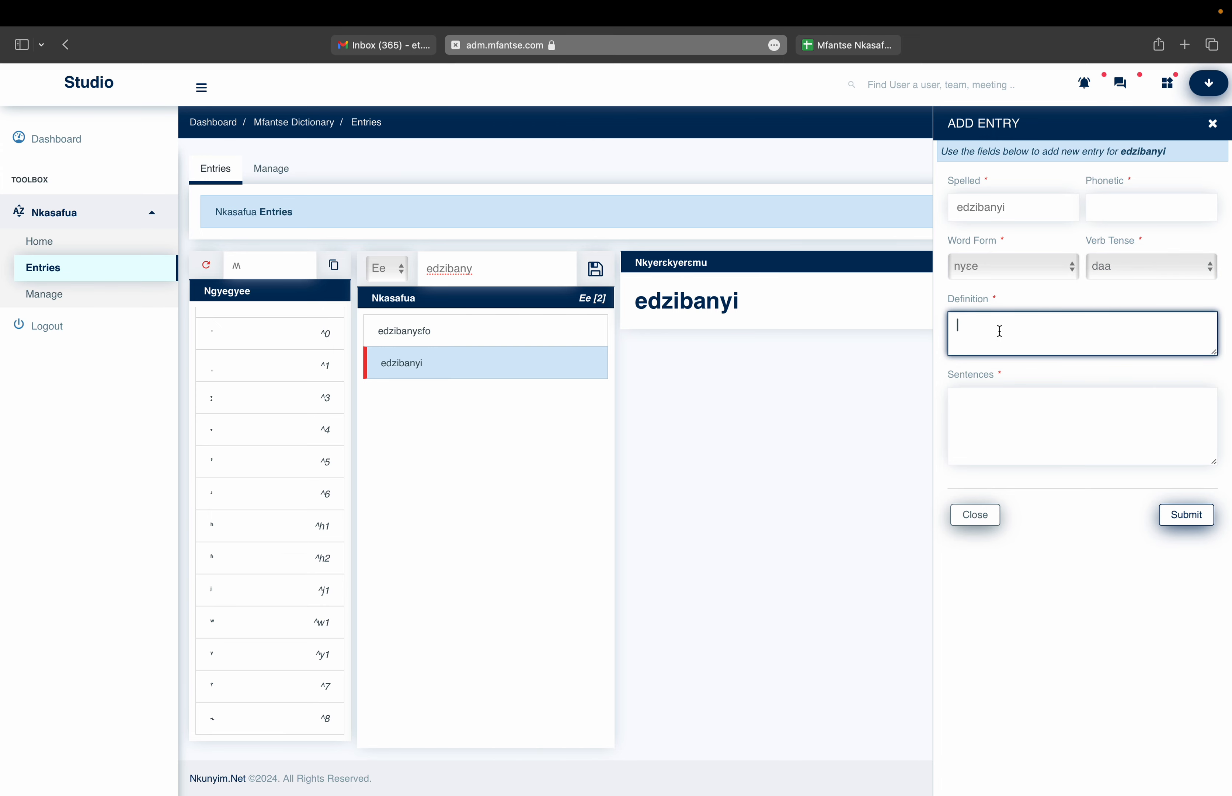
pyautogui.click(993, 419)
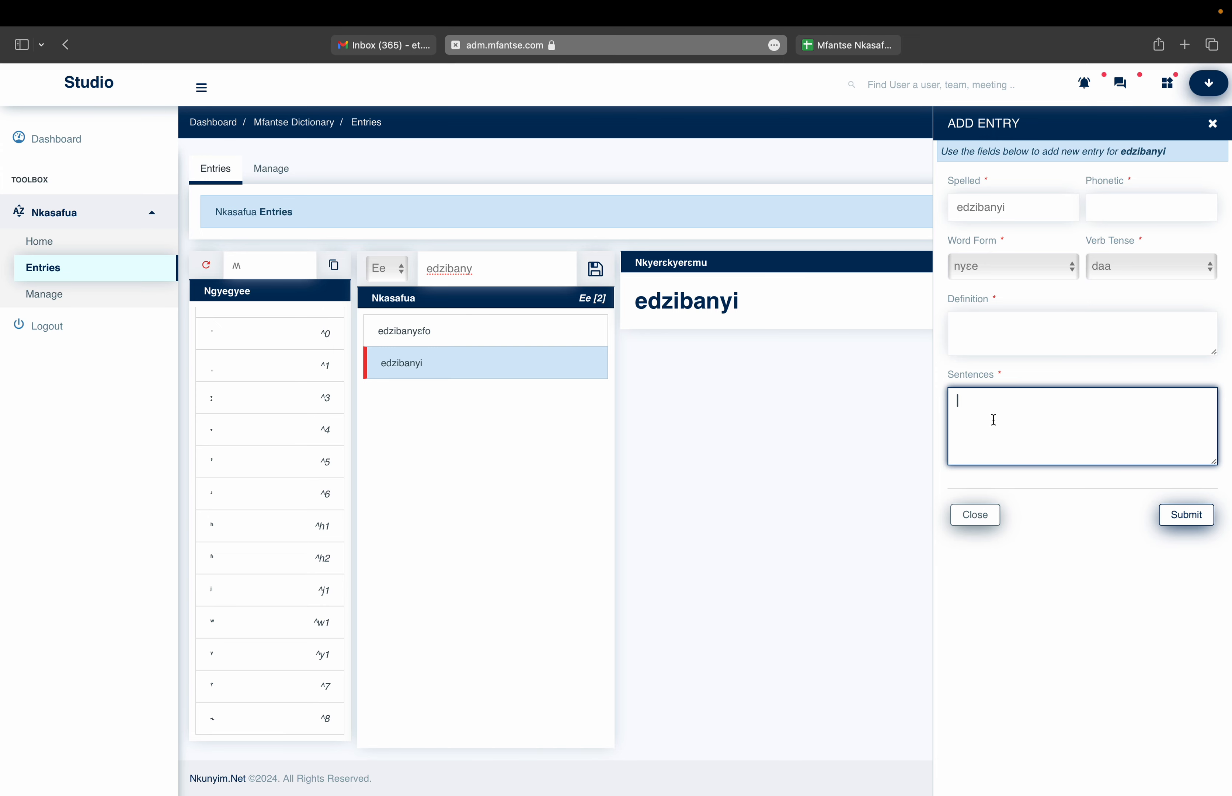
pyautogui.write('1. Edz')
pyautogui.press('BackSpace')
pyautogui.write('i')
pyautogui.press('BackSpace')
pyautogui.write('zibanyi')
pyautogui.write('no ada.')
pyautogui.press('Return')
pyautogui.write('2. Kod')
pyautogui.press('BackSpace')
pyautogui.write('fi ')
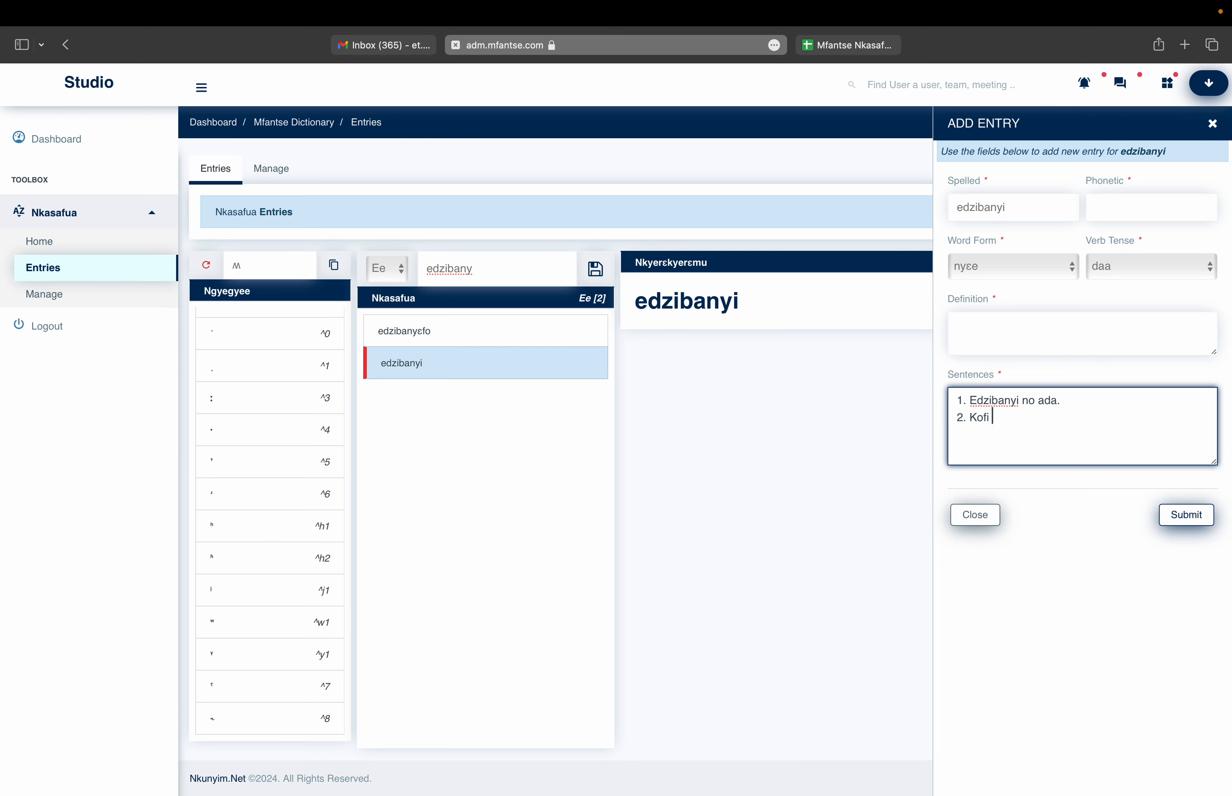
pyautogui.write('maame nyim edziban')
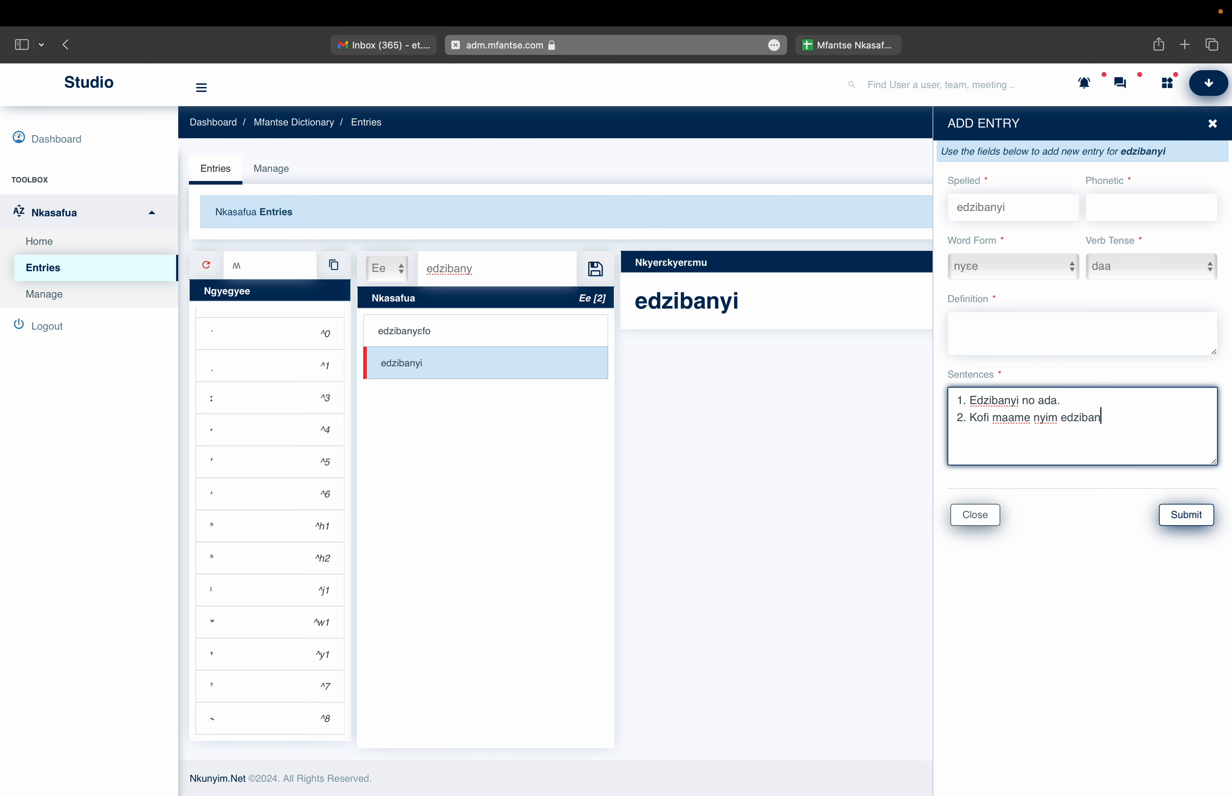
pyautogui.write('yi bi.')
# Step: Try to submit the edzibanyi entry with its definition and phonetic spelling left blank
pyautogui.click(994, 334)
pyautogui.click(1120, 201)
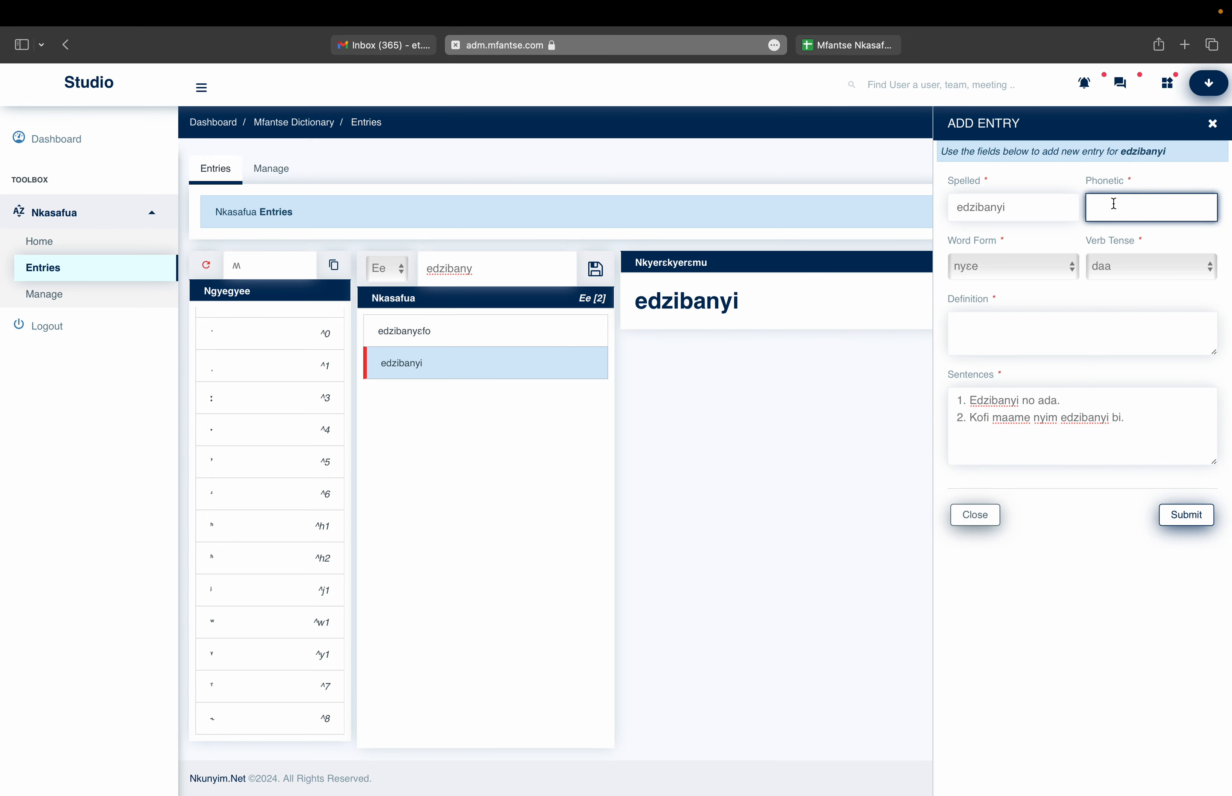
pyautogui.click(1182, 514)
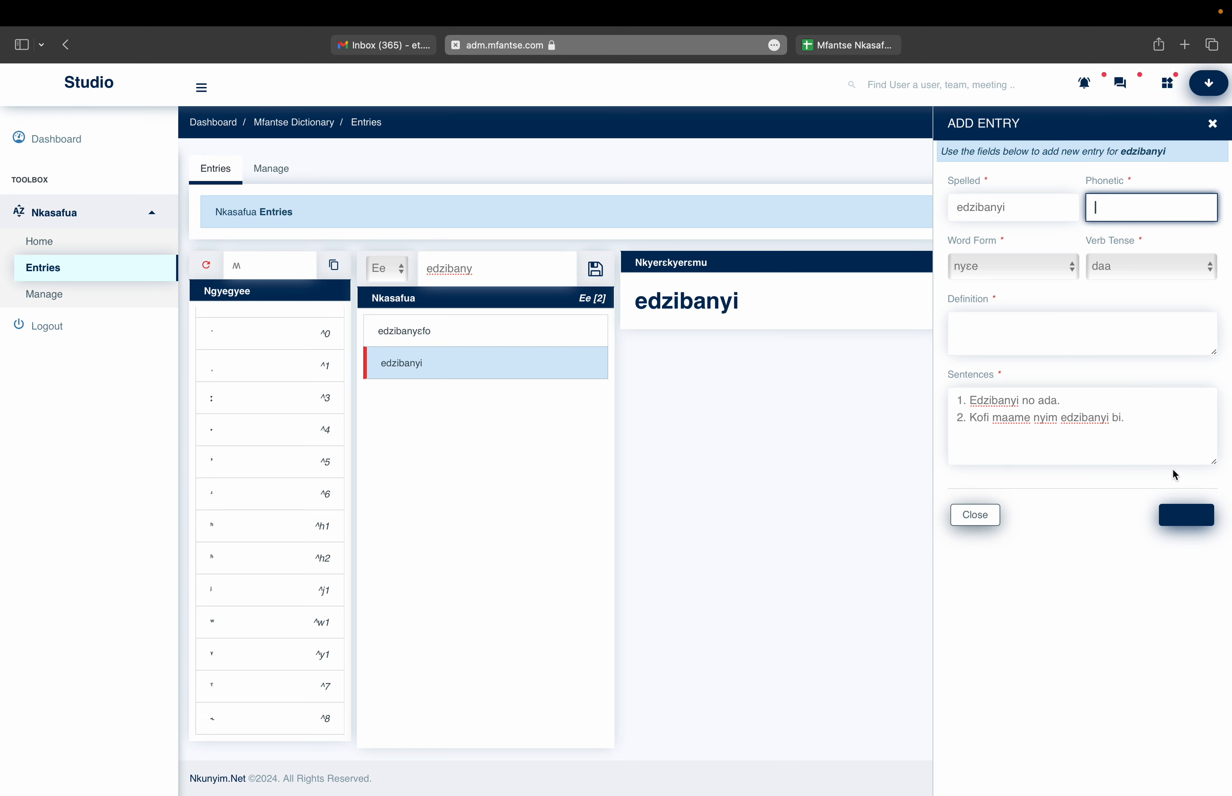
# Step: Try capitalising the first letter of the entry's spelled word as E, and close the form without adding the entry
pyautogui.click(963, 207)
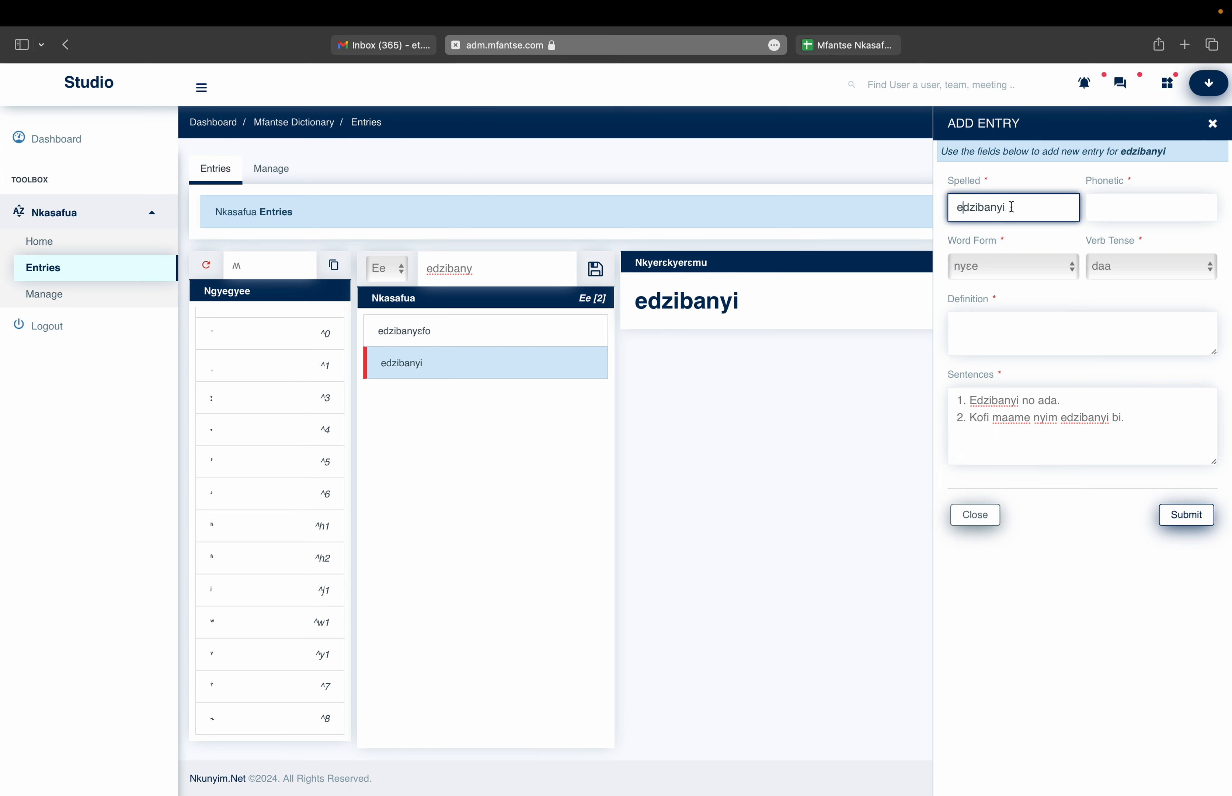
pyautogui.moveTo(1016, 207); pyautogui.dragTo(957, 205)
pyautogui.click(984, 209)
pyautogui.moveTo(964, 208); pyautogui.dragTo(958, 207)
pyautogui.write('E')
pyautogui.click(723, 307)
pyautogui.click(968, 517)
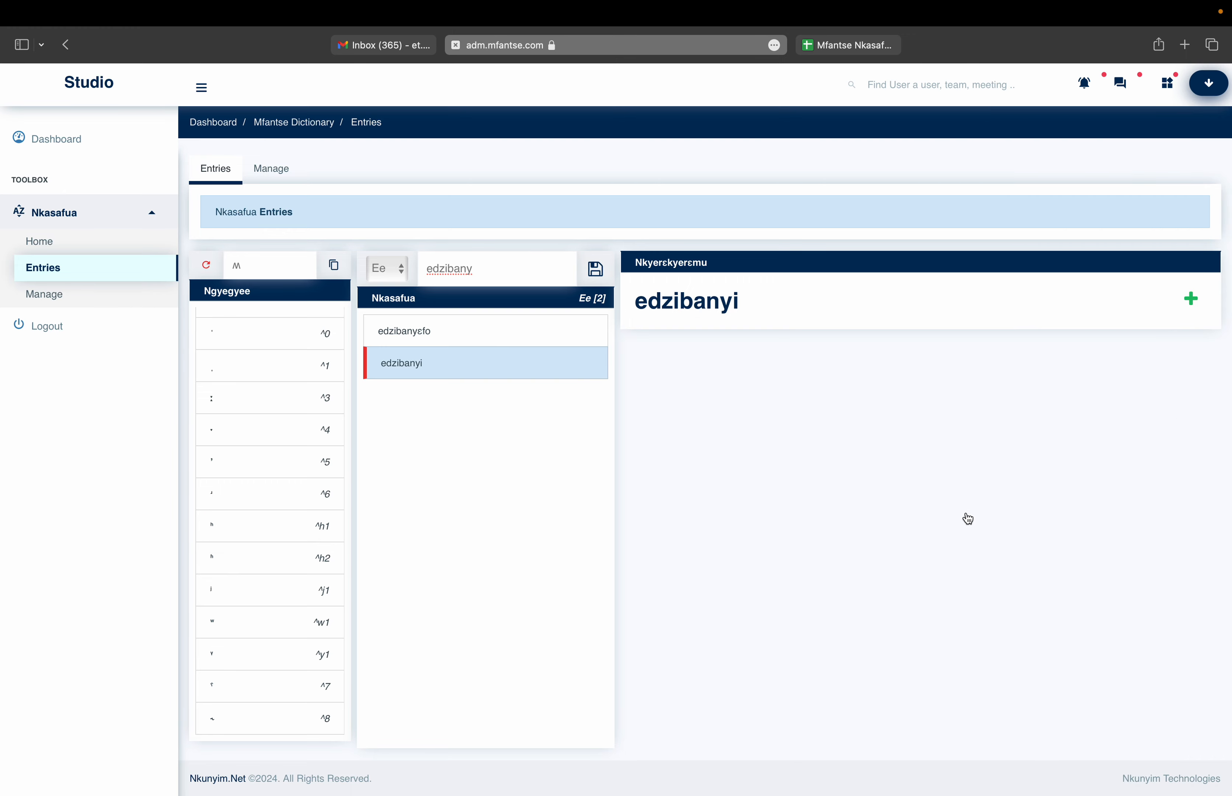
# Step: Filter the Nkasafua word list by the letter Aa and open the existing word abayidze to view its entry and word form
pyautogui.click(399, 267)
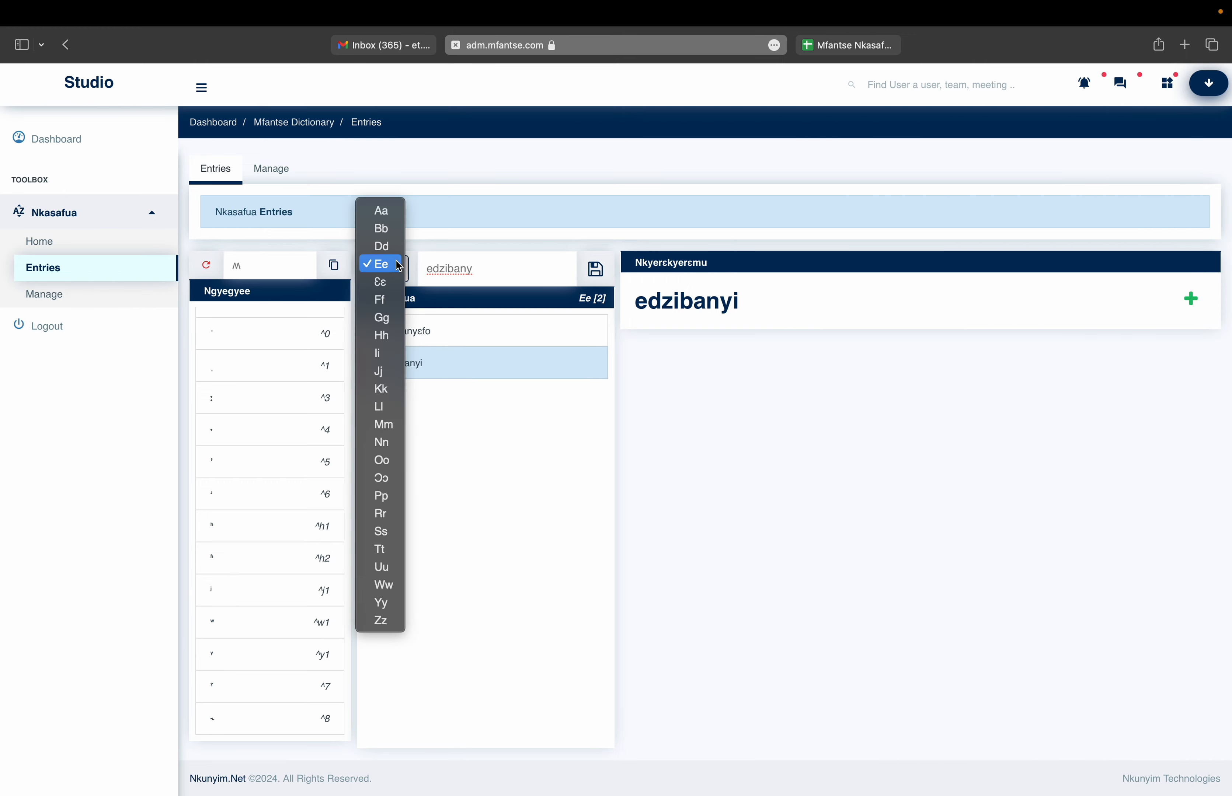
pyautogui.click(388, 213)
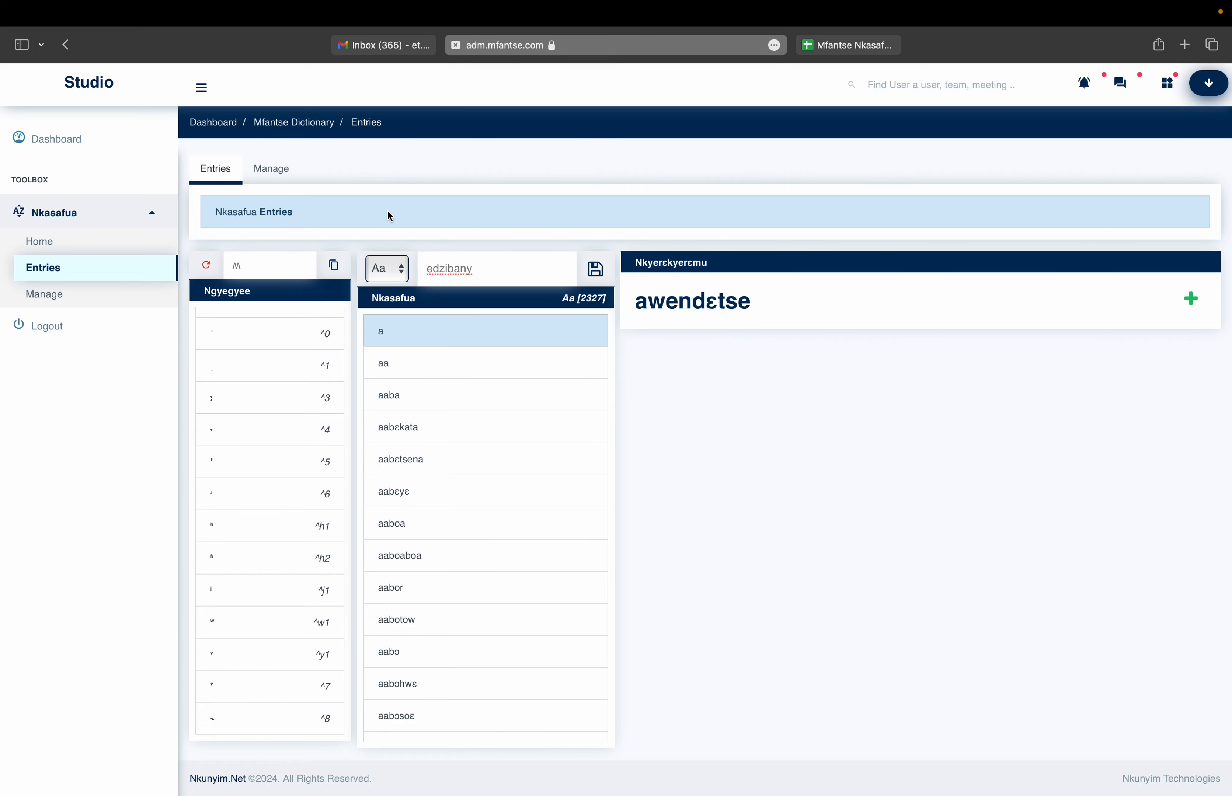
pyautogui.scroll(-5, 402, 470)
pyautogui.scroll(-10, 402, 470)
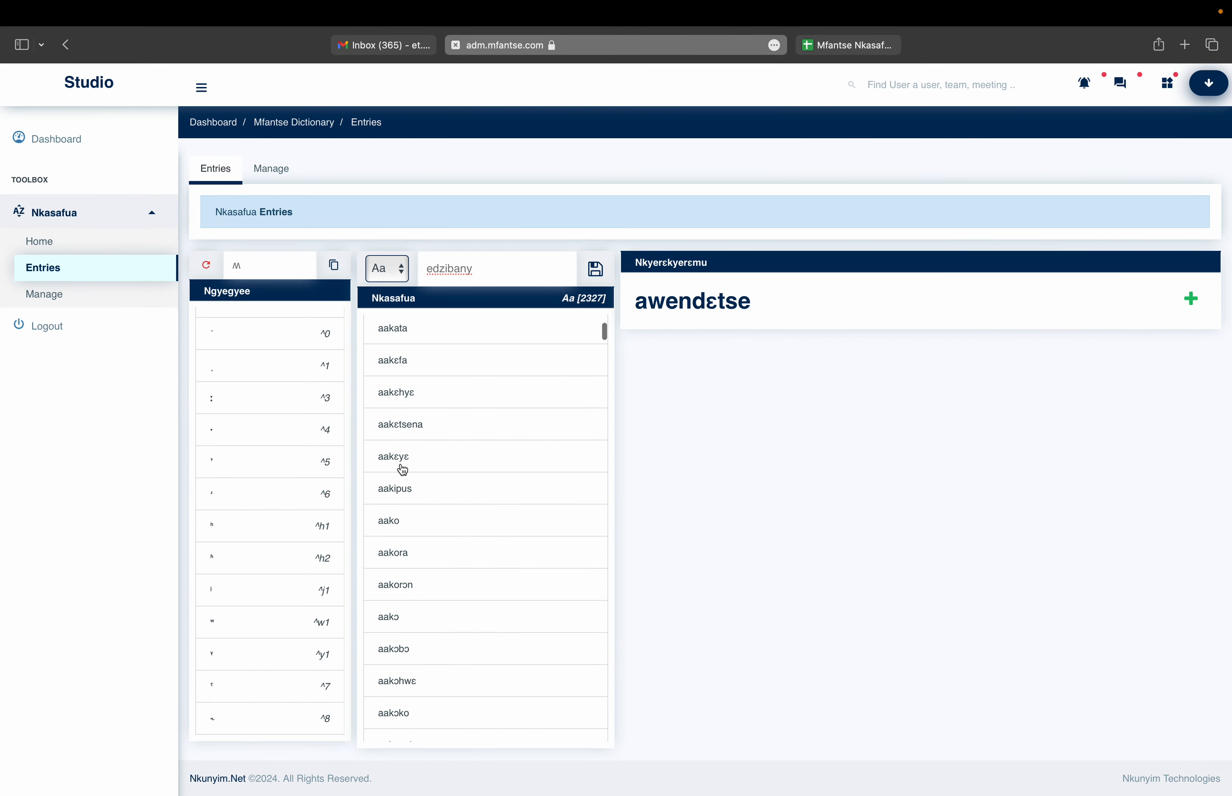
pyautogui.scroll(-1, 403, 470)
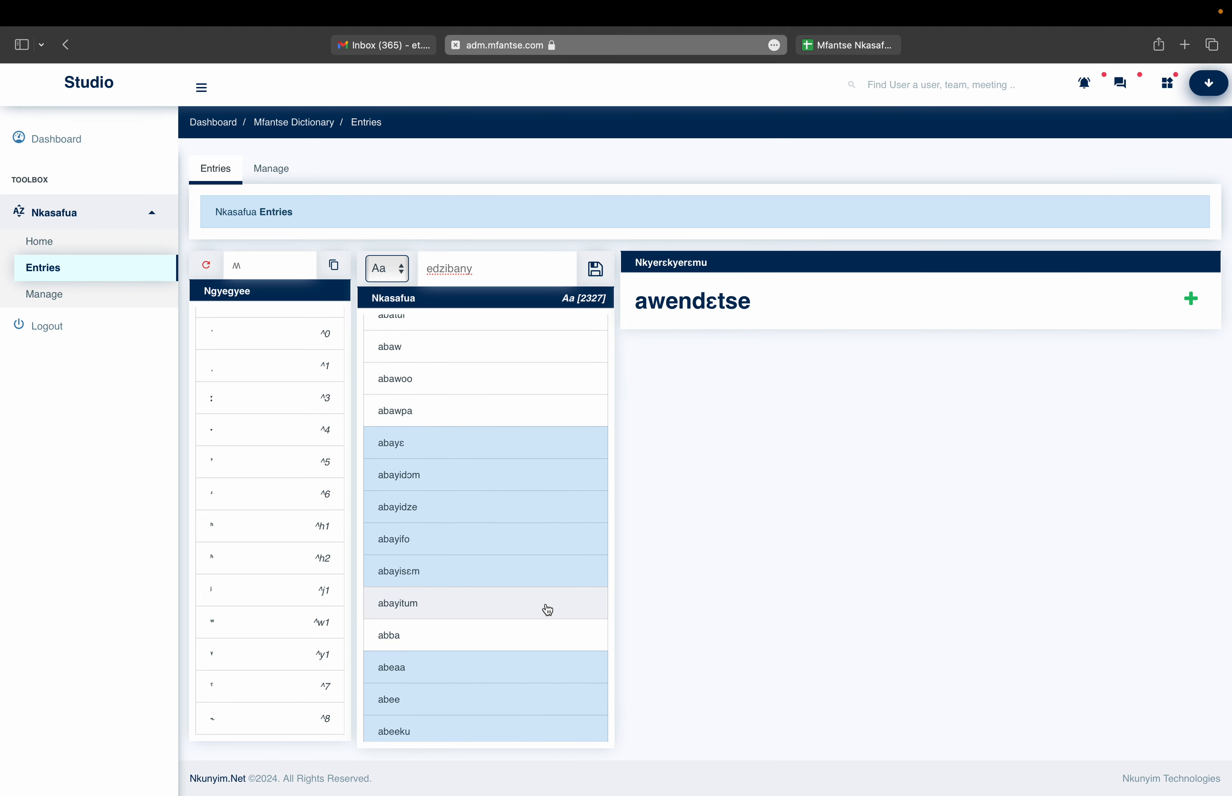
pyautogui.click(449, 510)
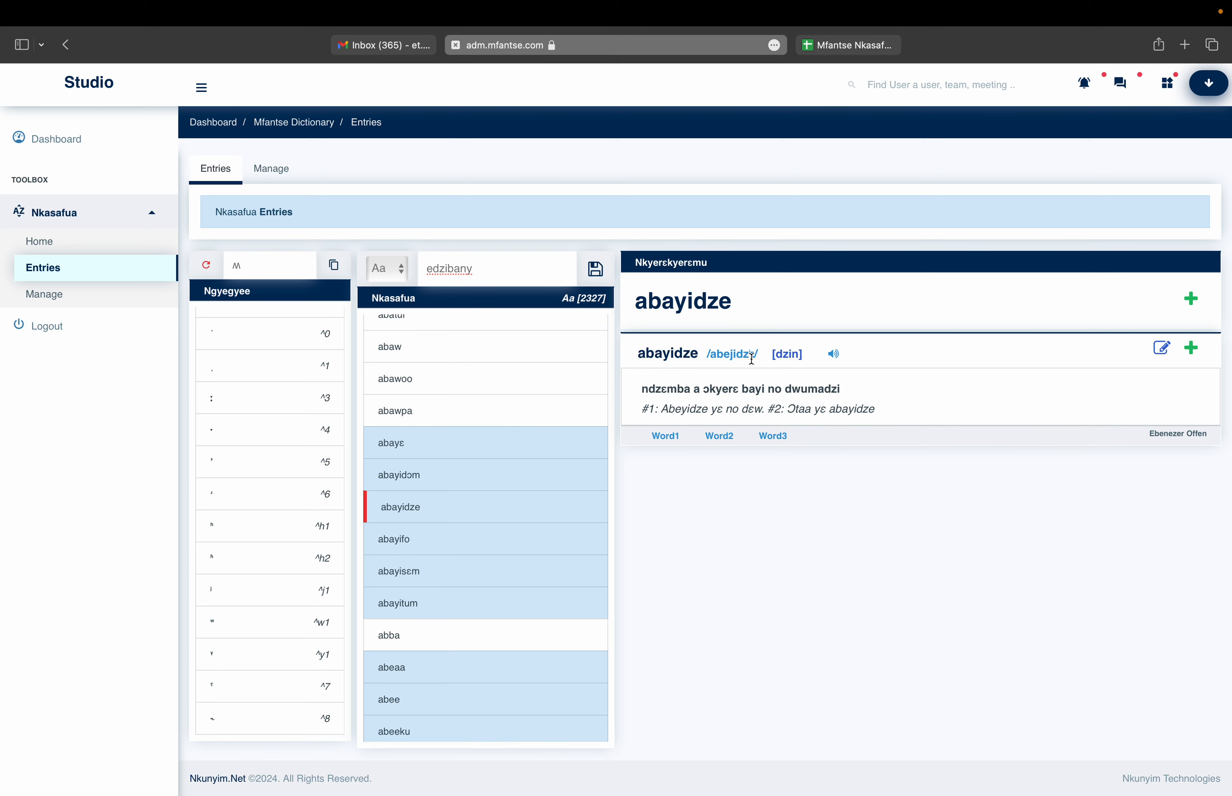
pyautogui.doubleClick(792, 356)
# Step: Open the form for adding a definition to the abayidze entry, inspect its Definition and Sentences fields, and close it
pyautogui.click(1192, 350)
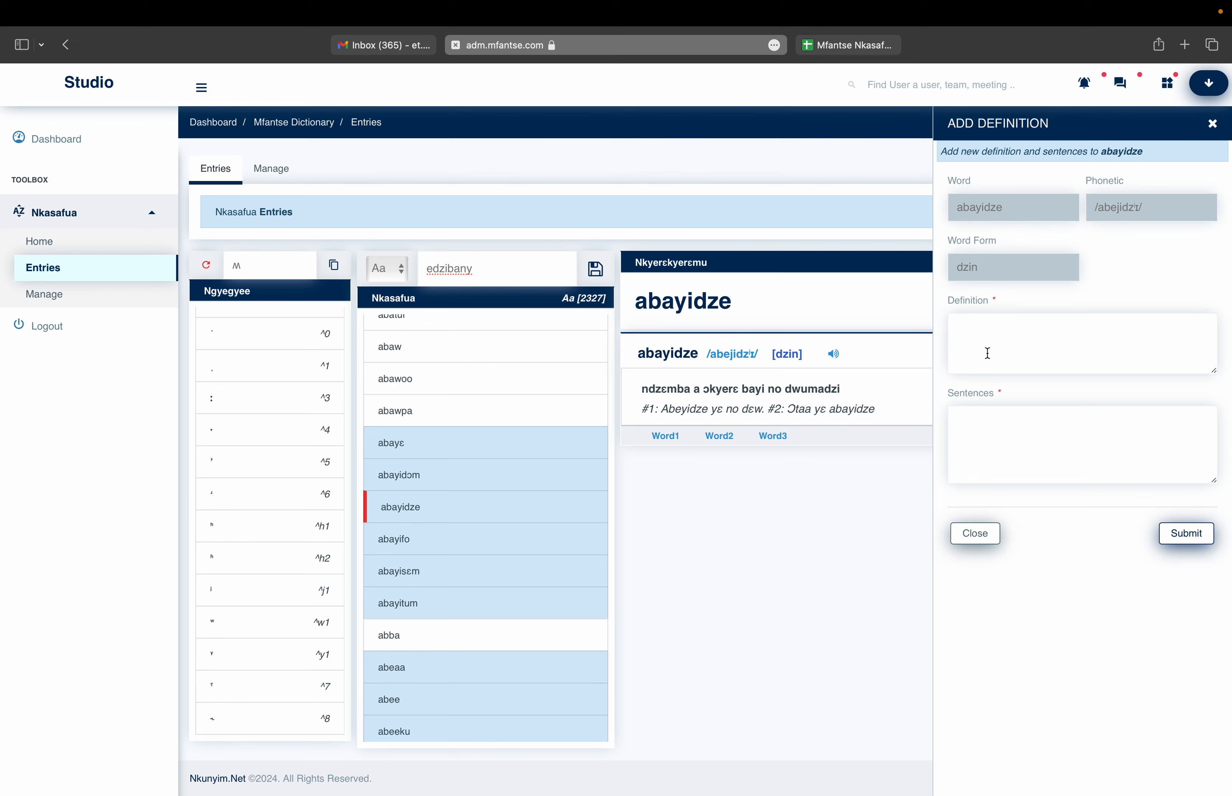
pyautogui.click(986, 342)
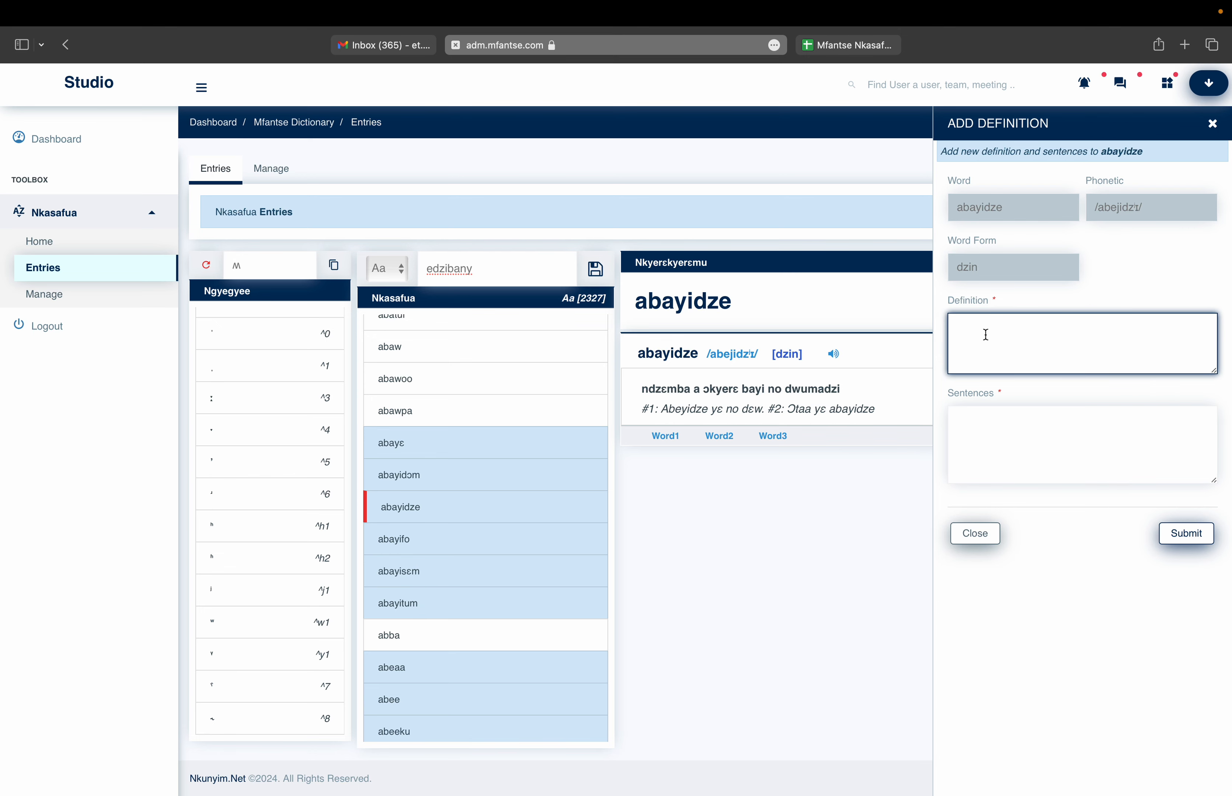
pyautogui.click(987, 443)
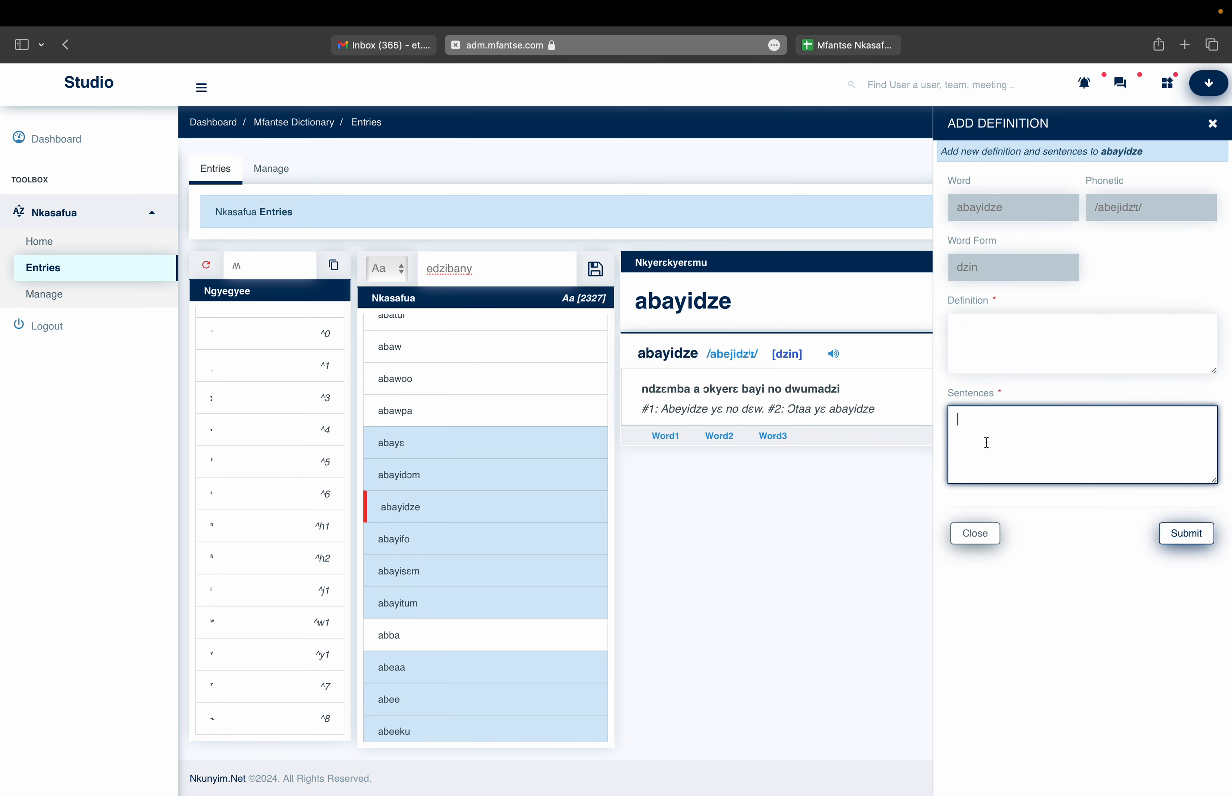
pyautogui.click(974, 533)
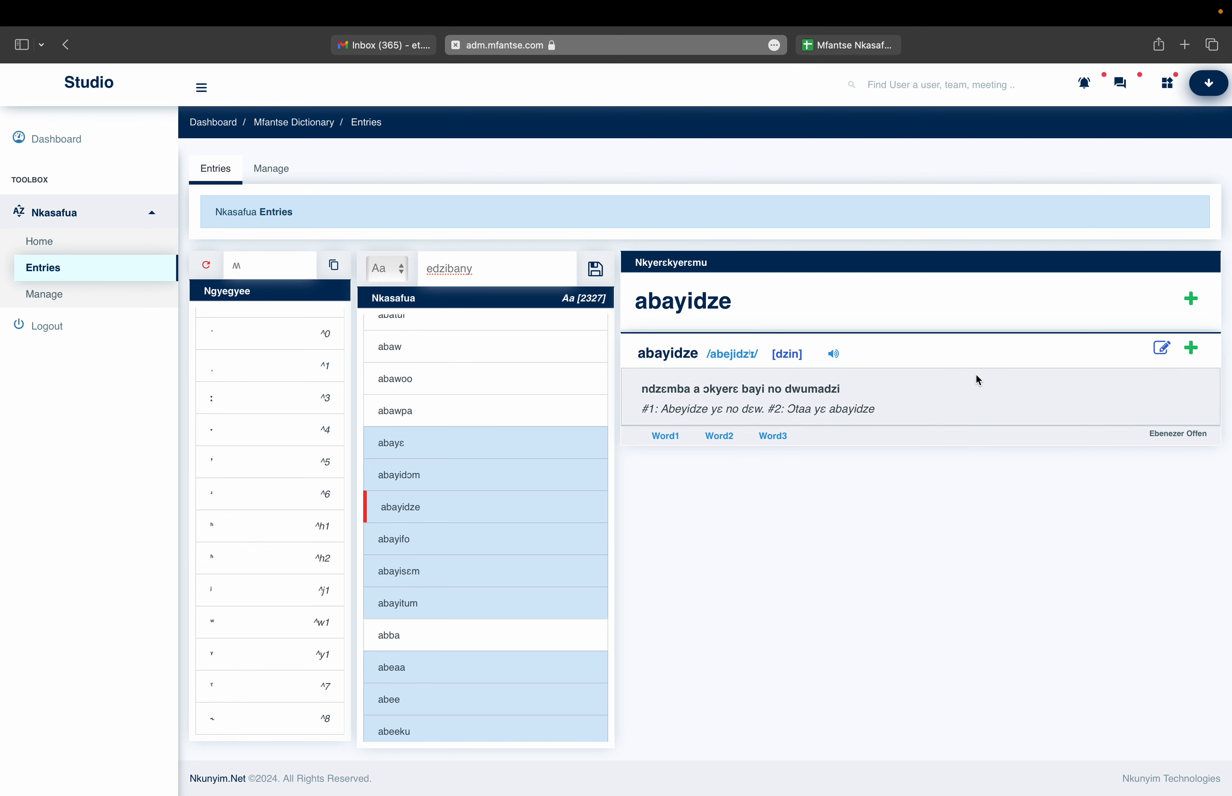
# Step: Open a new entry form for abayidze and go through its phonetic, word form, definition and sentences fields
pyautogui.click(1191, 300)
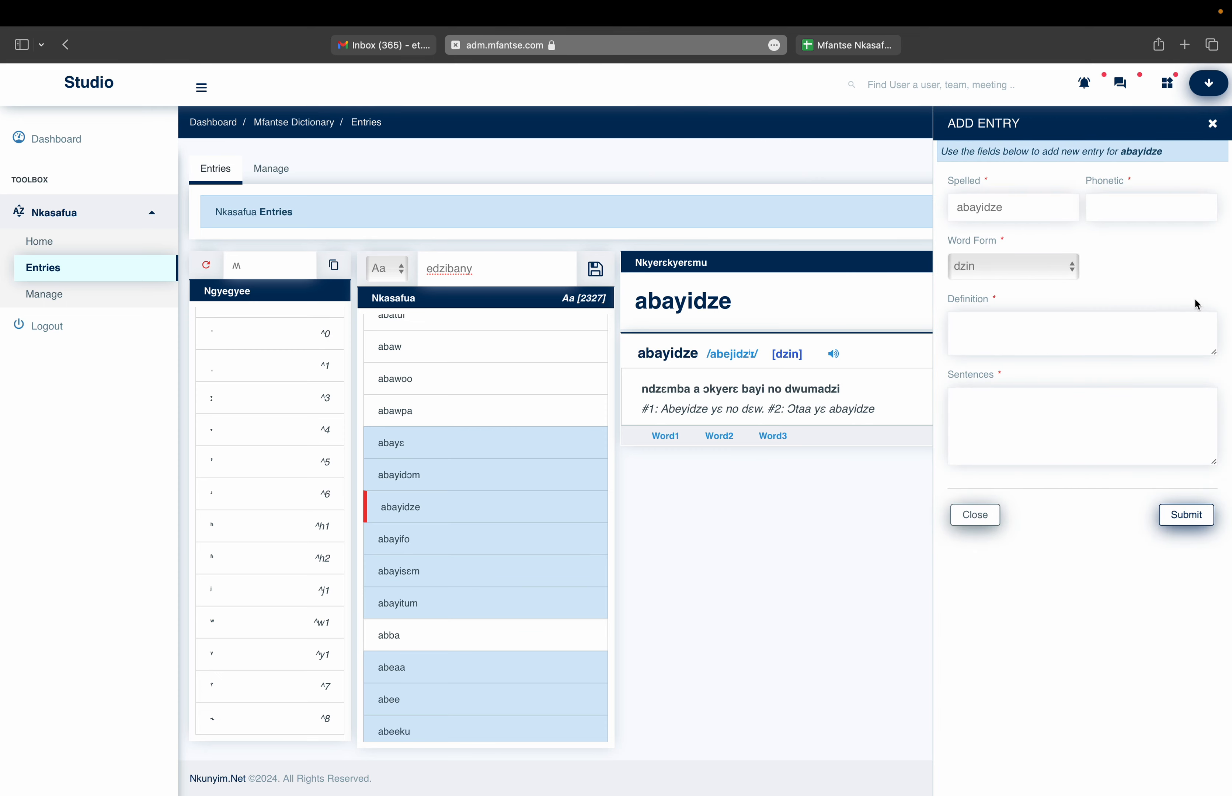
pyautogui.click(1119, 210)
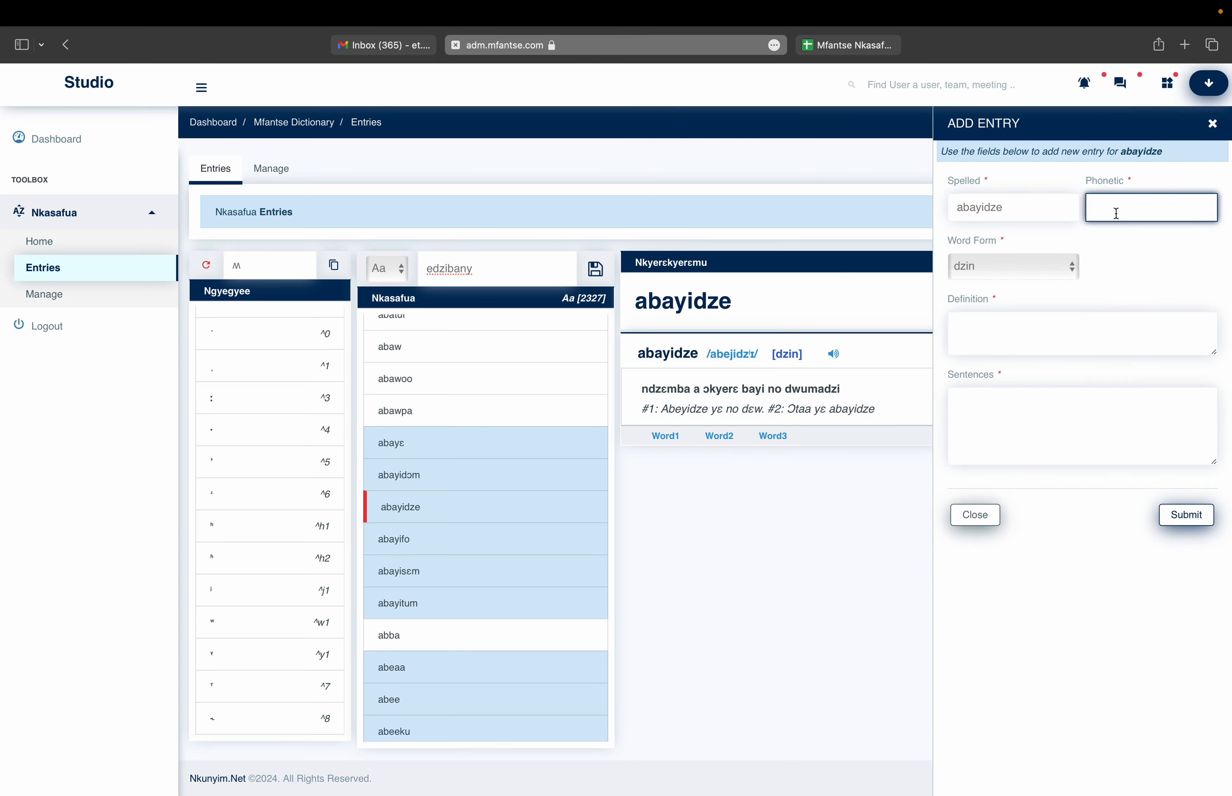
pyautogui.click(1020, 267)
pyautogui.click(1100, 261)
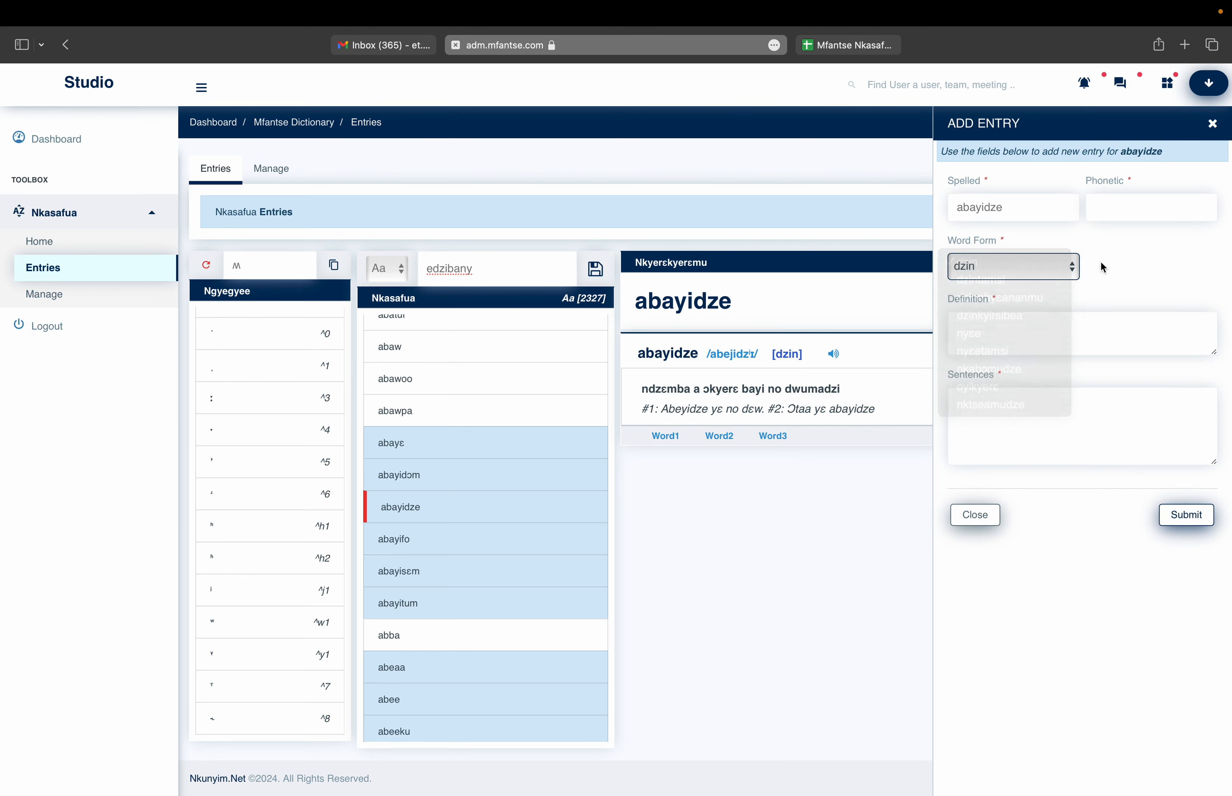
pyautogui.click(980, 337)
pyautogui.click(986, 420)
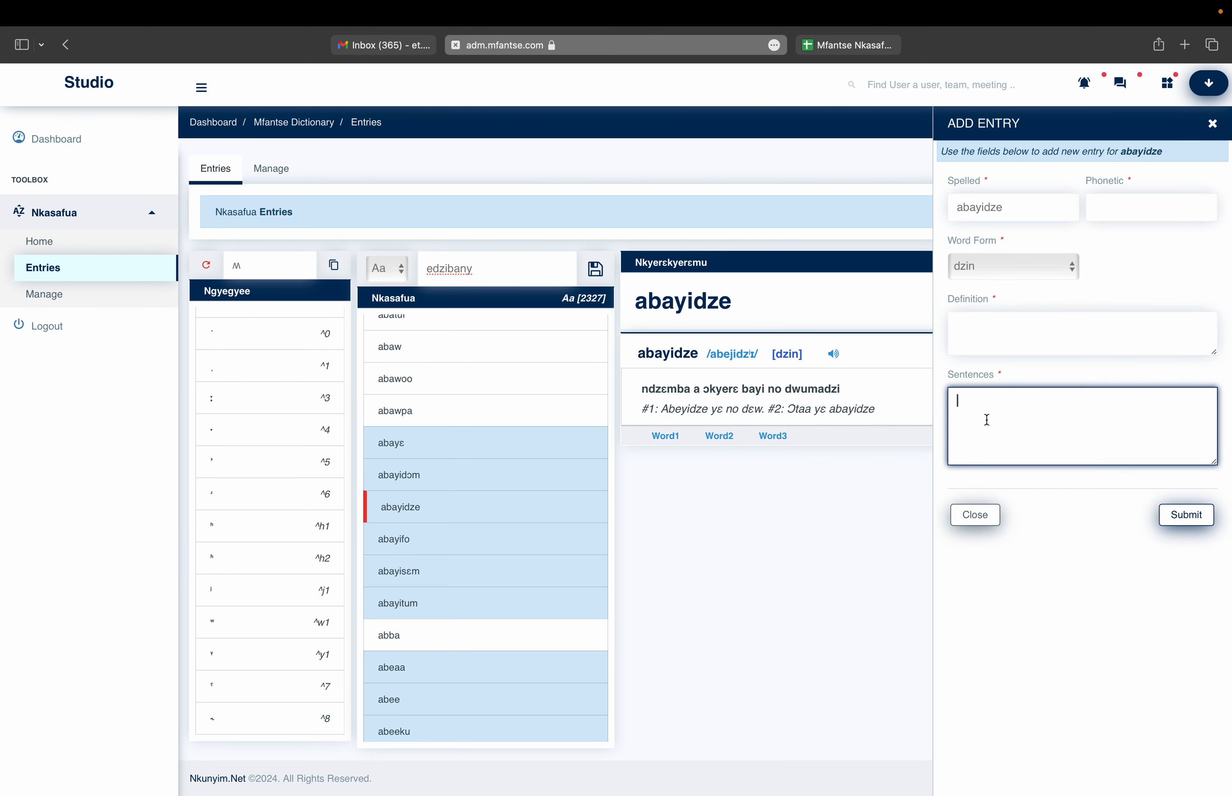
# Step: Close the new entry form, then open the edit form for the abayidze entry, review its fields and close it without changes
pyautogui.click(975, 516)
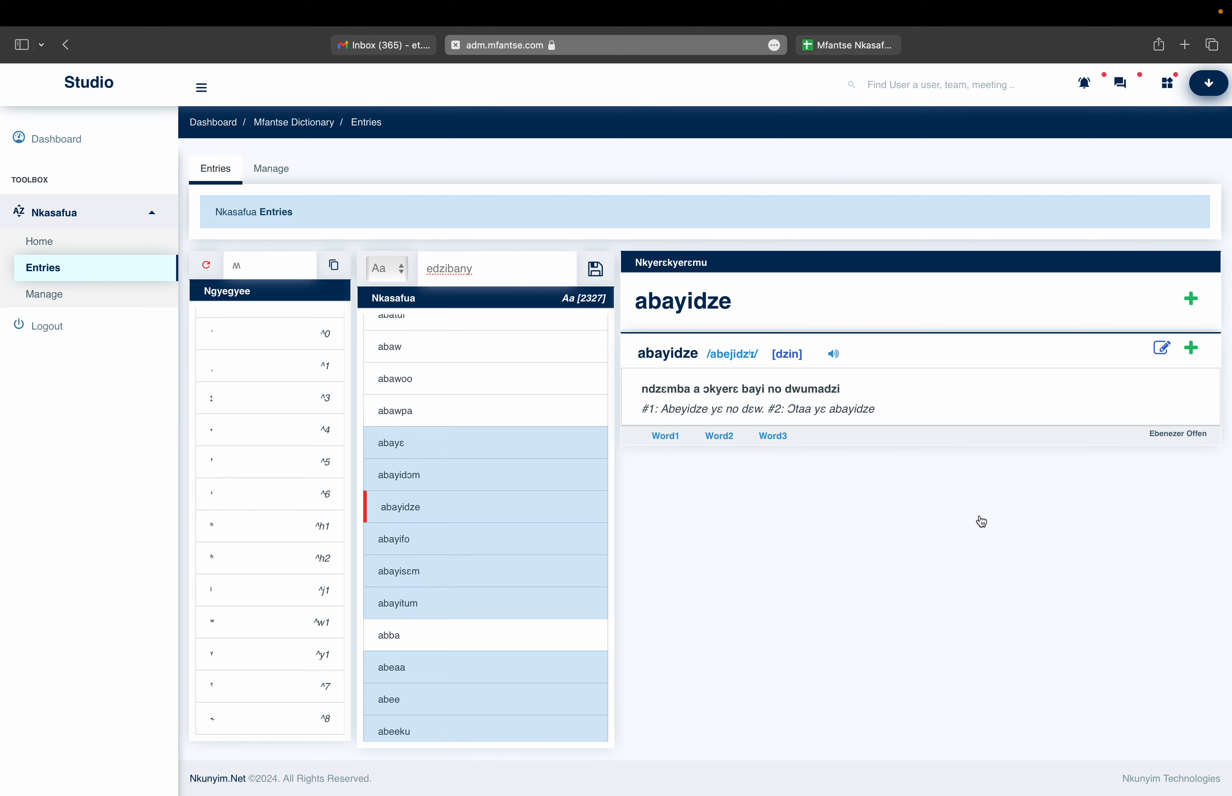
pyautogui.click(1162, 351)
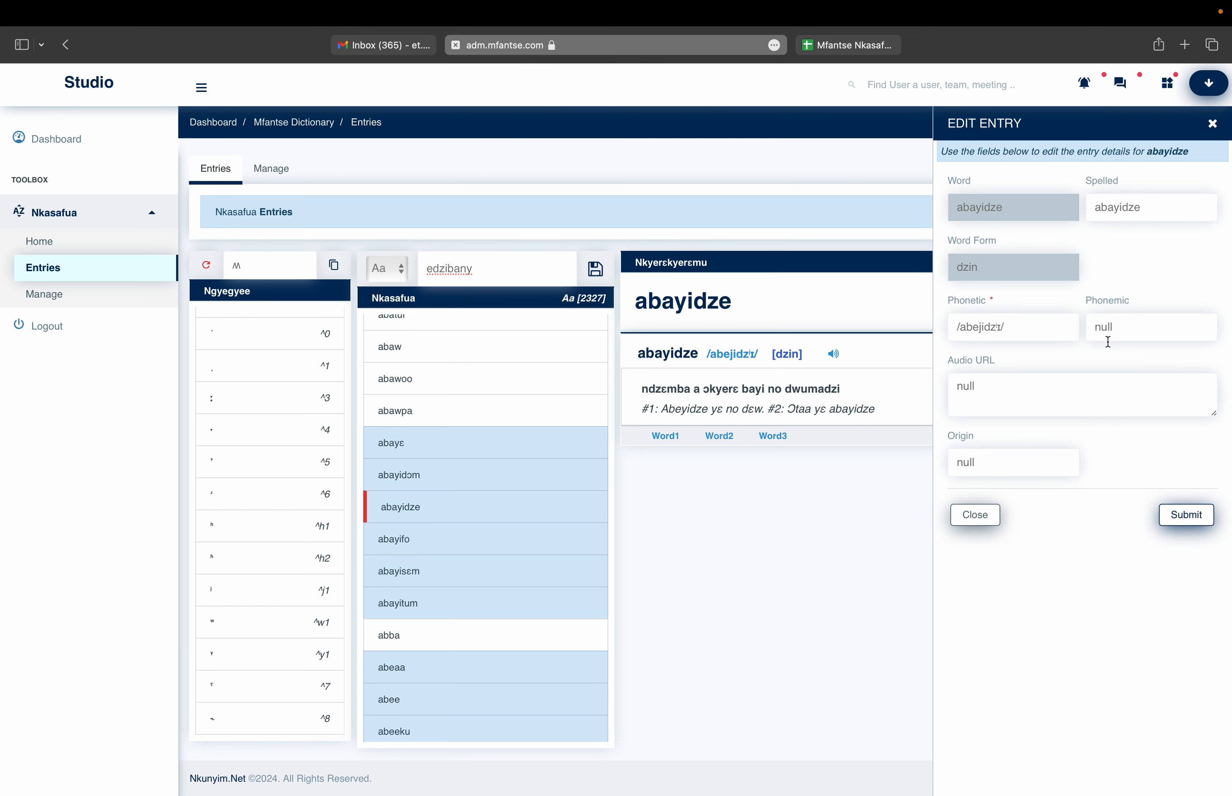
pyautogui.click(976, 516)
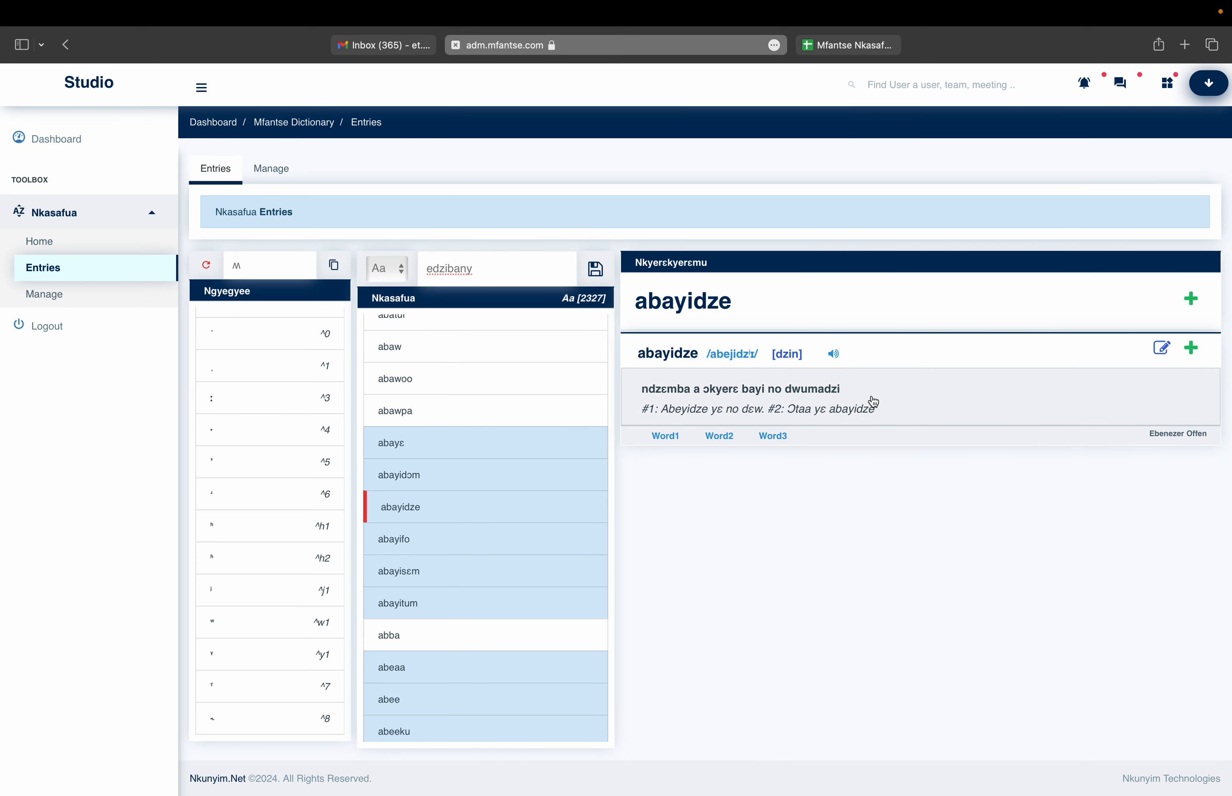
# Step: Edit the abayidze meaning so that sentence #2 starts on its own line, and save the update
pyautogui.click(864, 407)
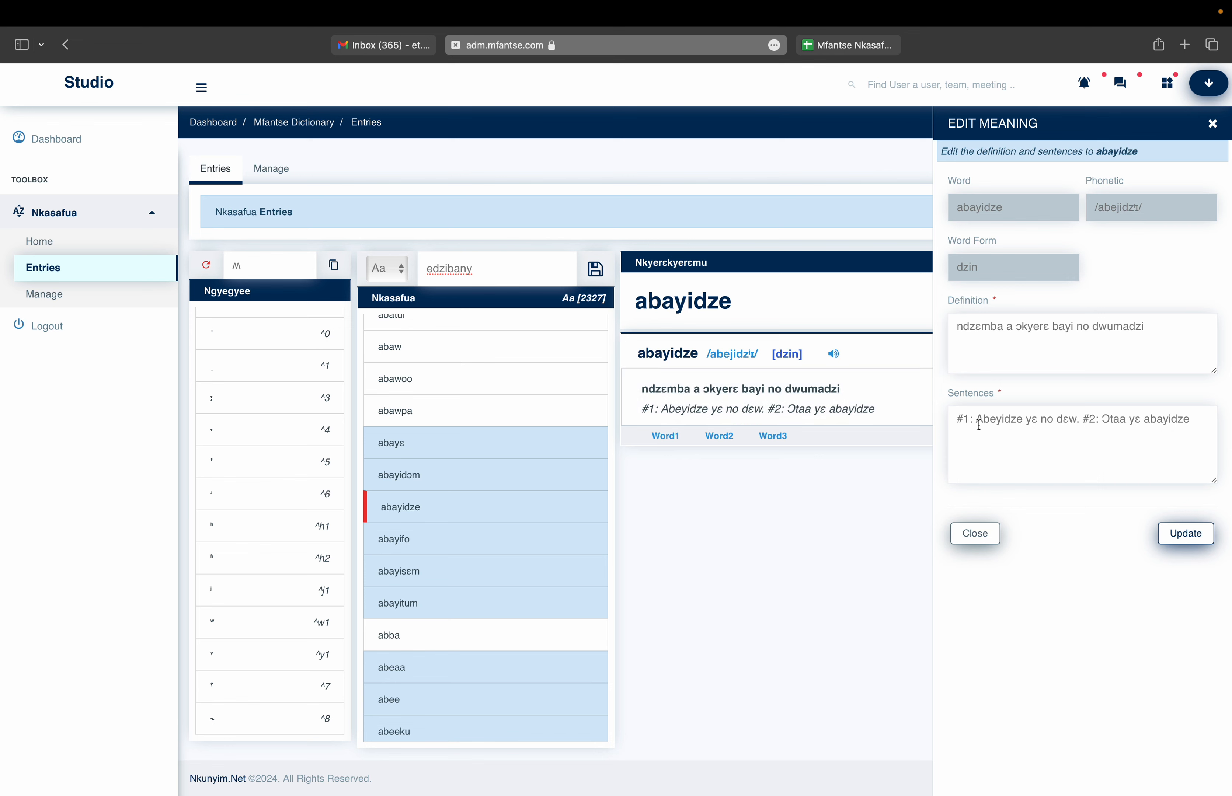
pyautogui.click(1086, 423)
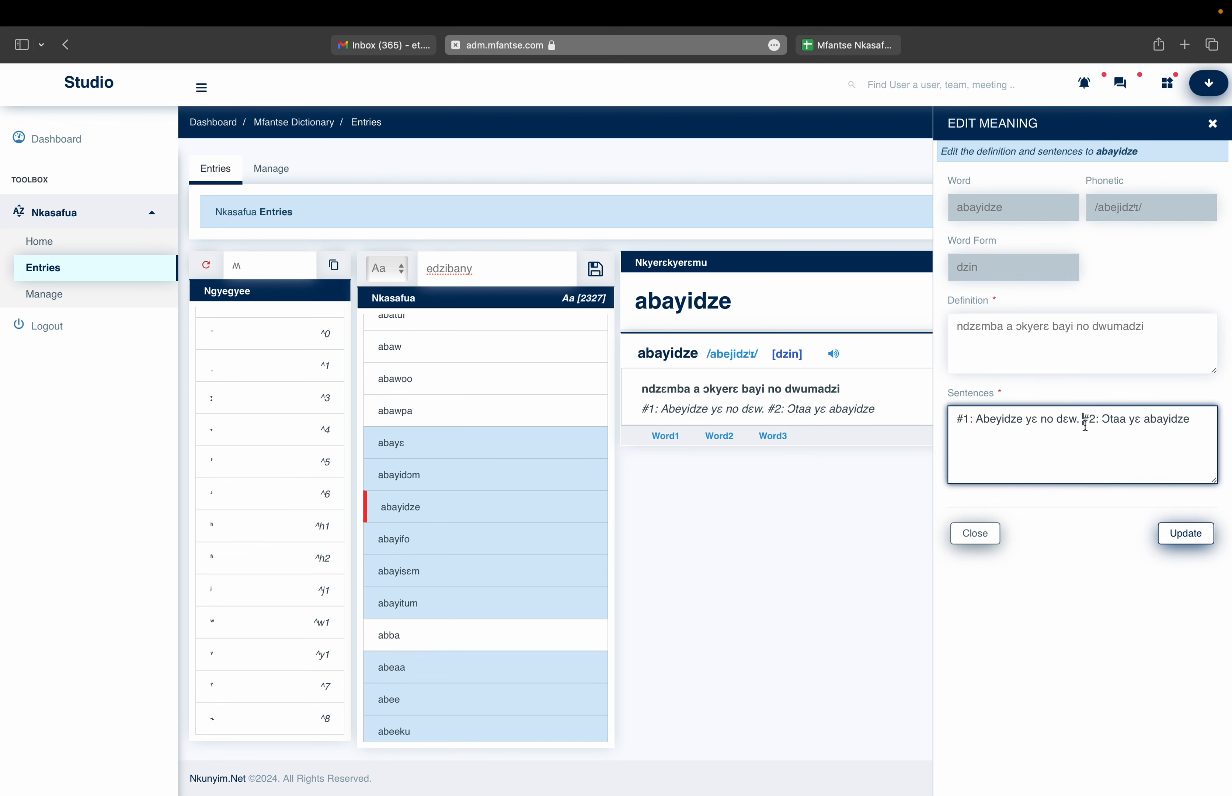
pyautogui.press('Return')
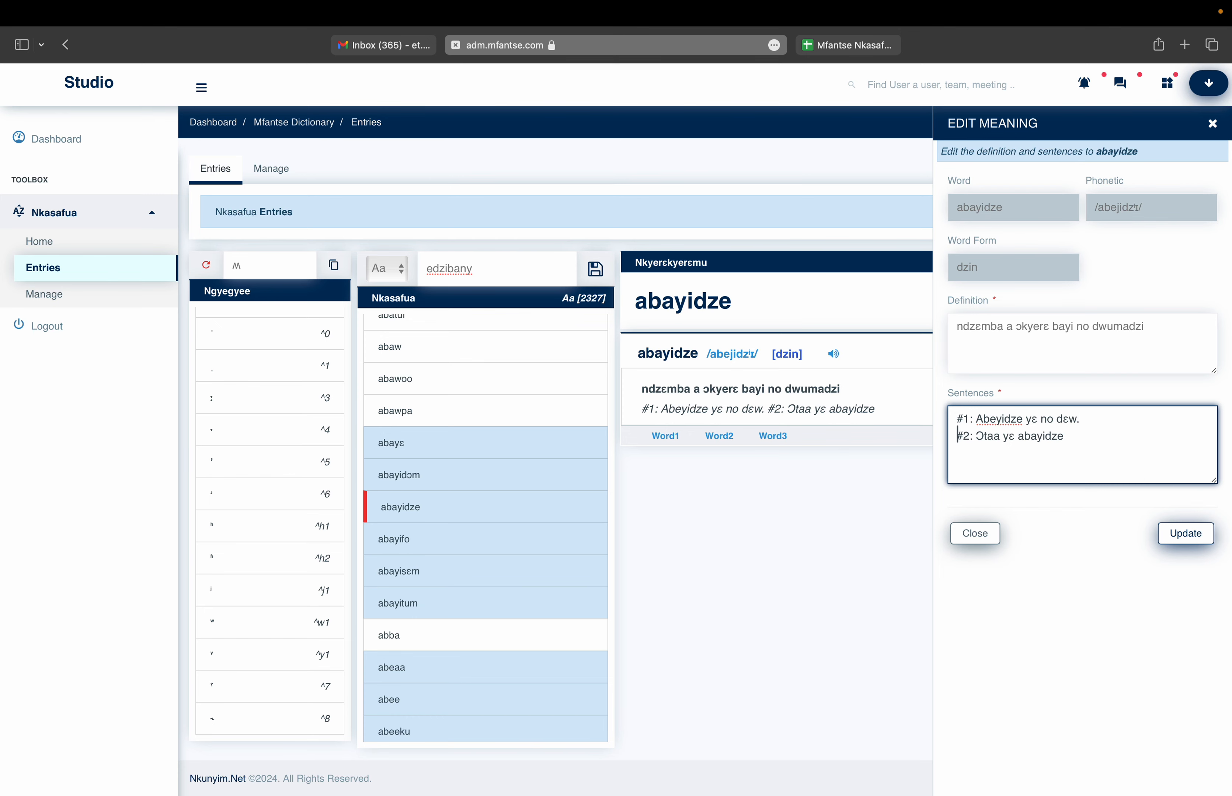
pyautogui.click(1176, 538)
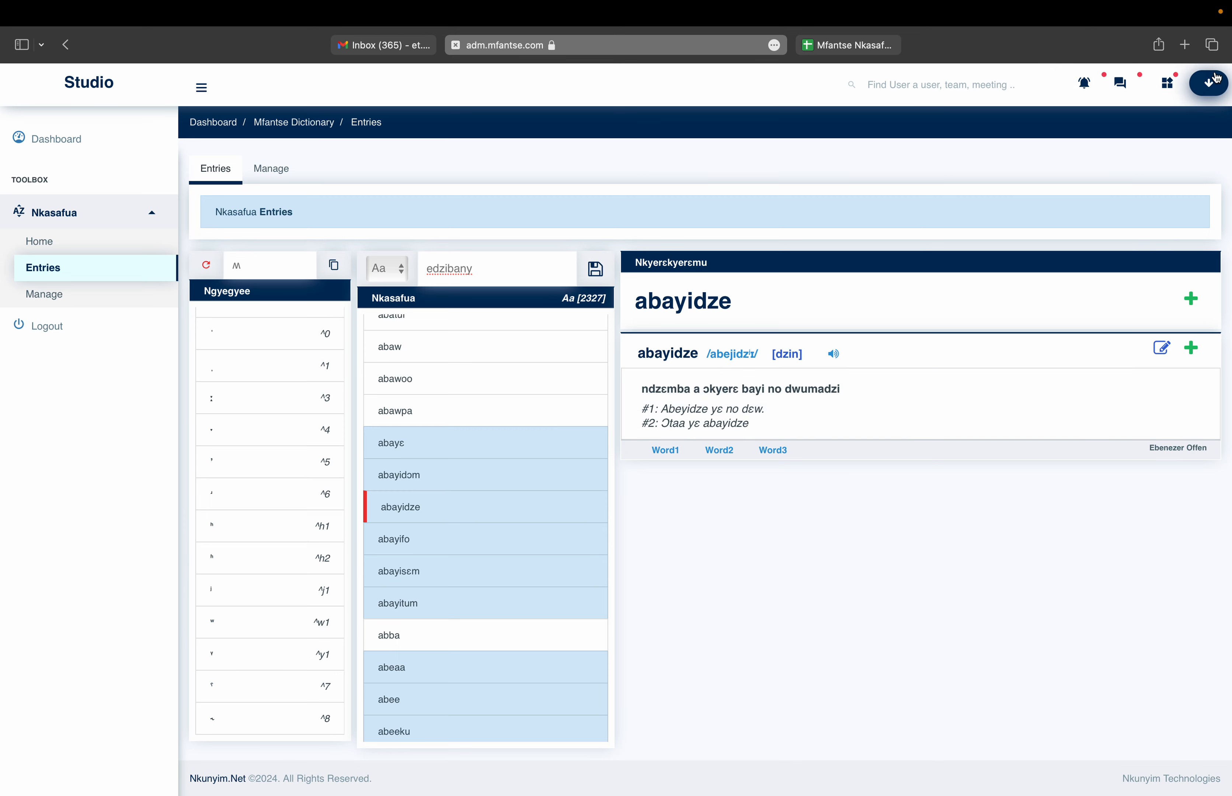
# Step: Check the account details and the contributor name on the abayidze entry, then open its meaning for editing and close it unchanged
pyautogui.click(1209, 83)
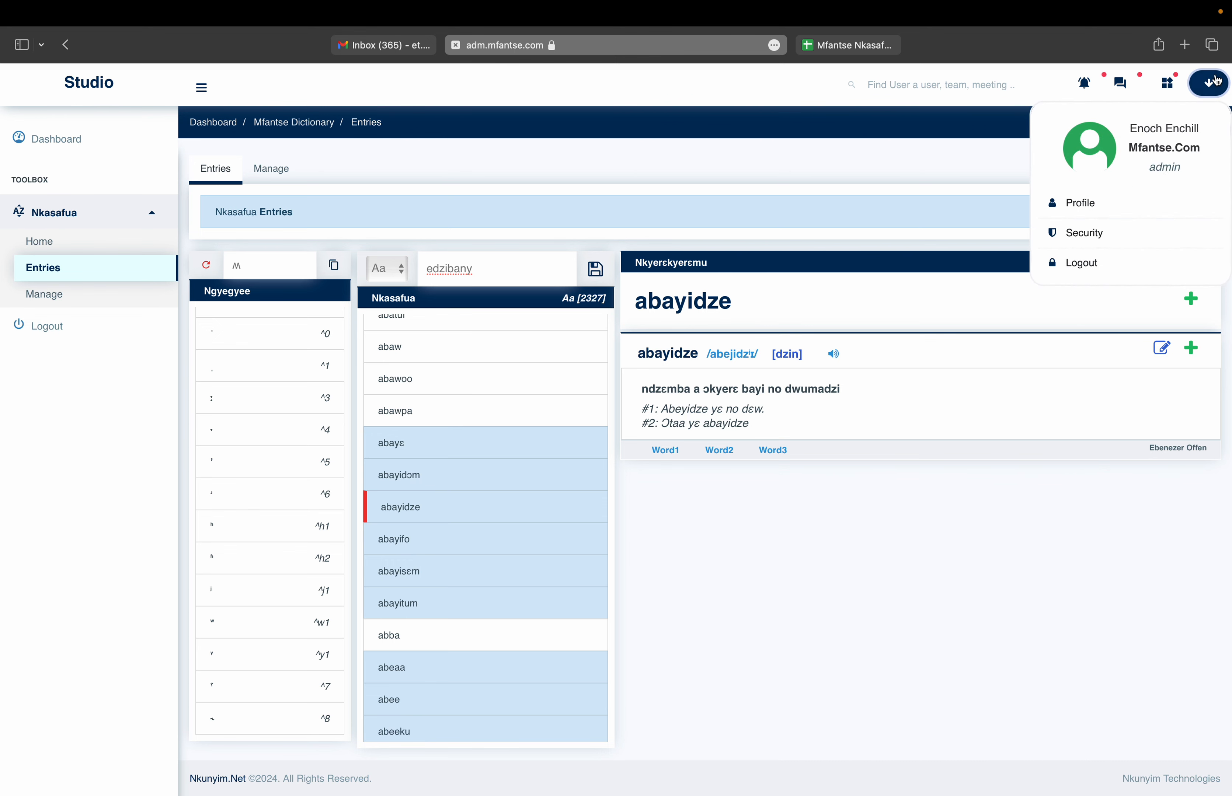
pyautogui.click(1216, 84)
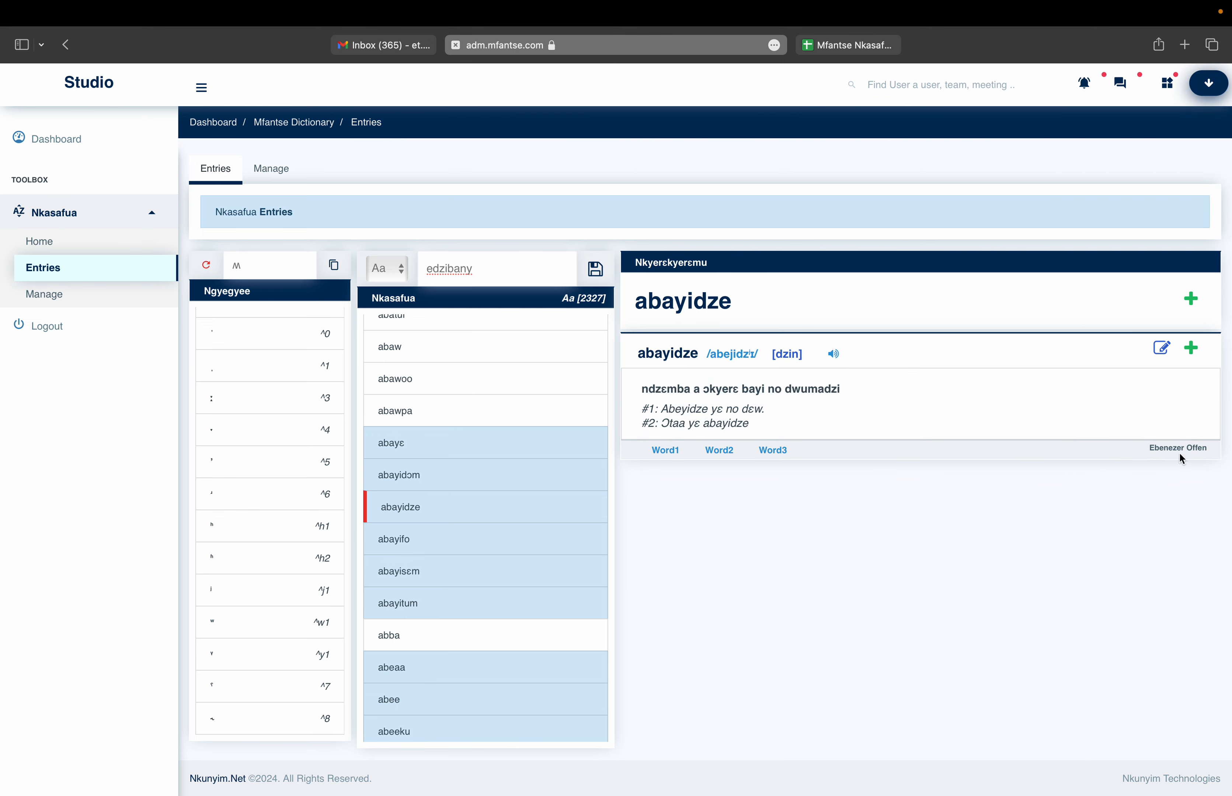
pyautogui.moveTo(1150, 449); pyautogui.dragTo(1208, 444)
pyautogui.click(1210, 452)
pyautogui.click(1051, 412)
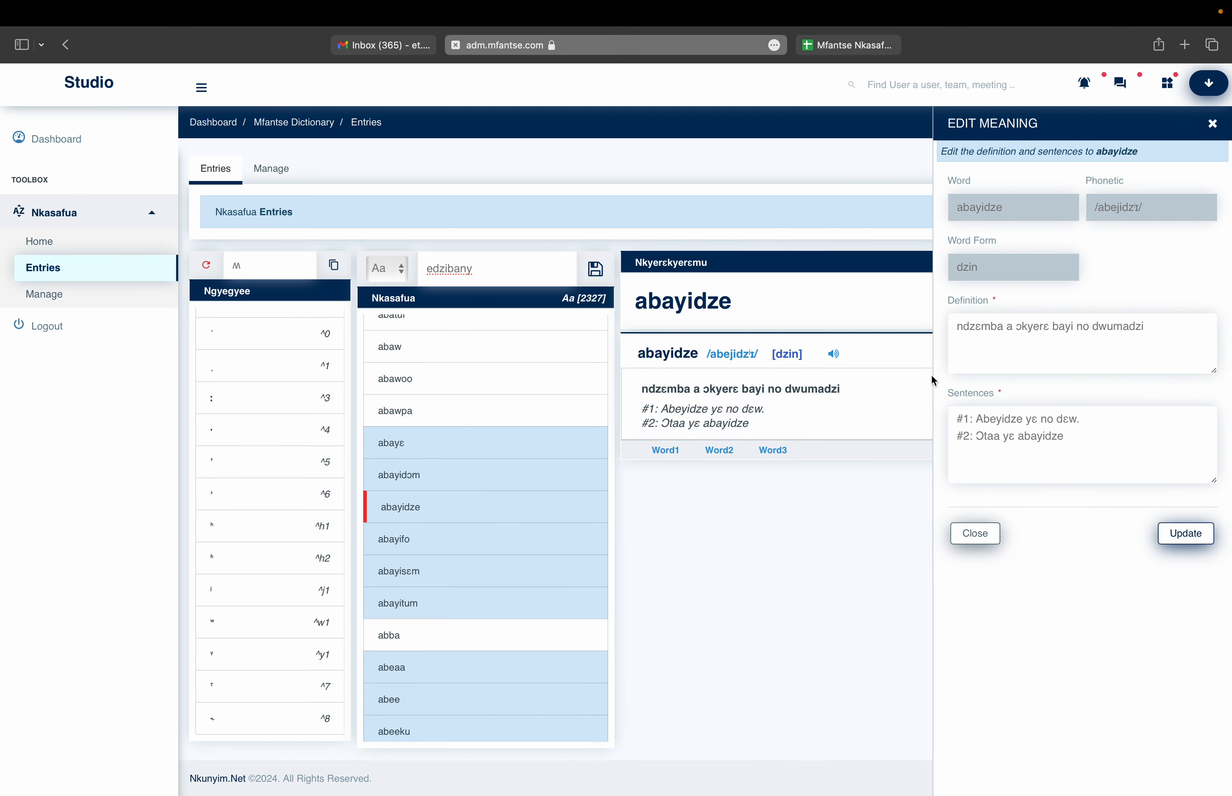
pyautogui.click(974, 535)
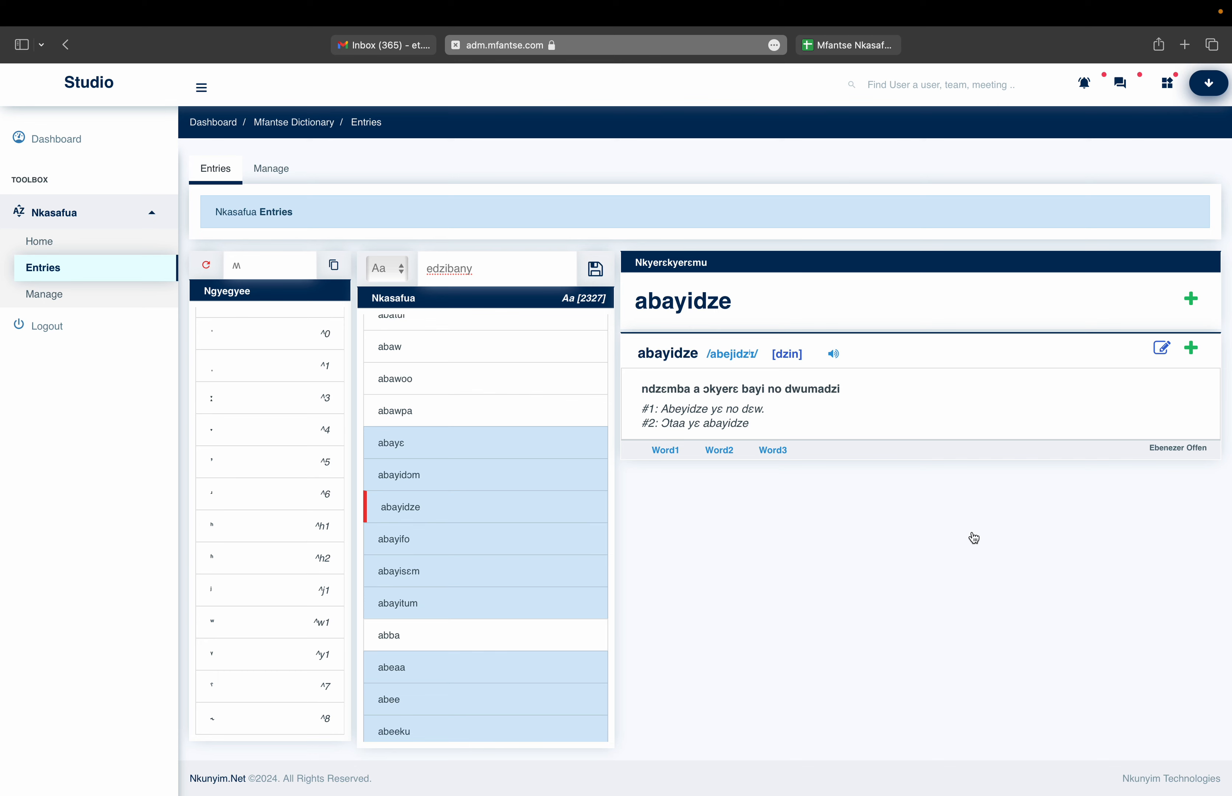
# Step: Look through the Ngyegyee symbol list and highlight the contributor's name under the abayidze entry
pyautogui.scroll(-10, 222, 457)
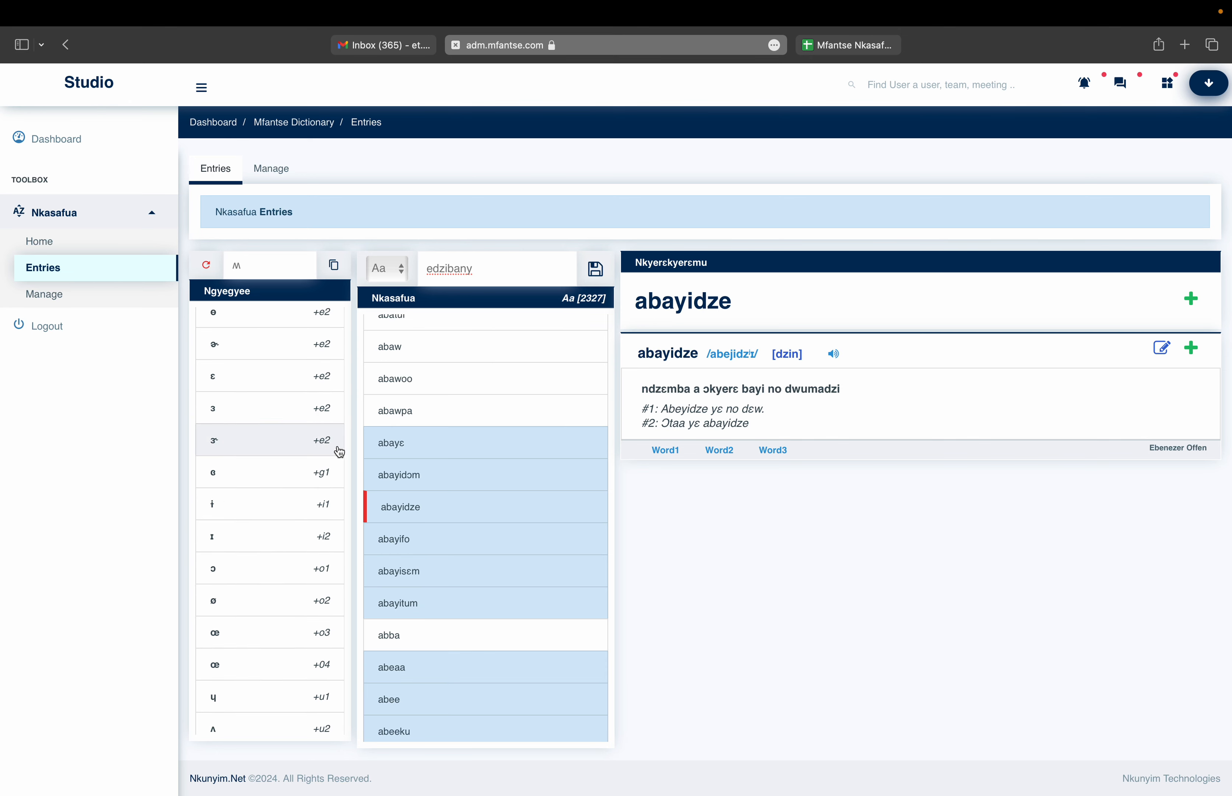
pyautogui.moveTo(1151, 447); pyautogui.dragTo(1213, 447)
pyautogui.click(1193, 462)
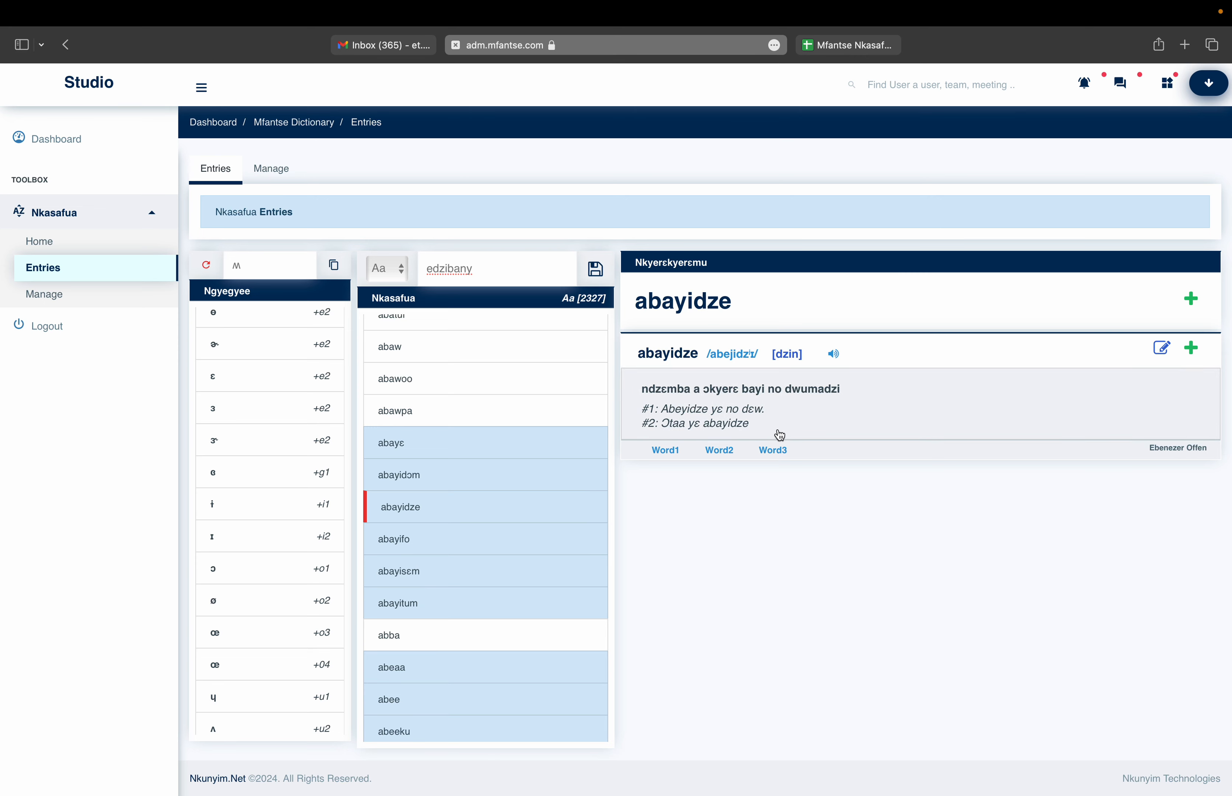
pyautogui.moveTo(964, 5)
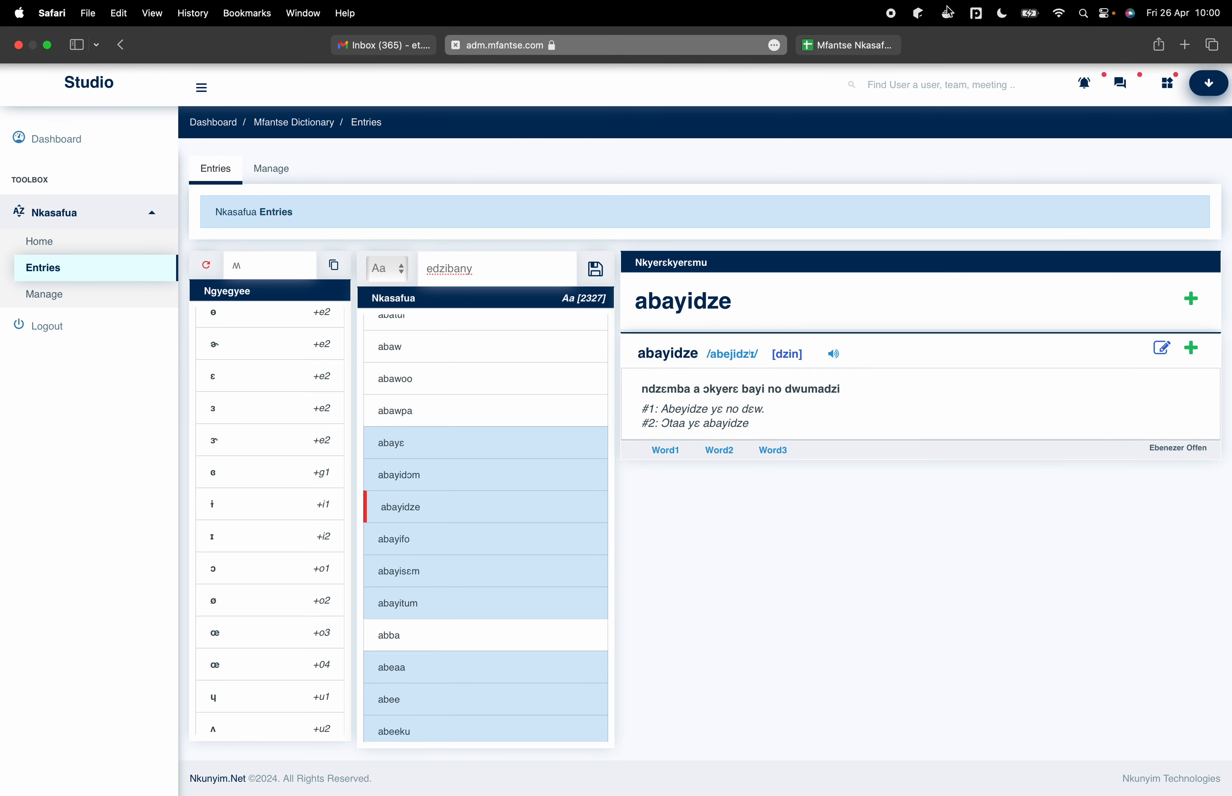